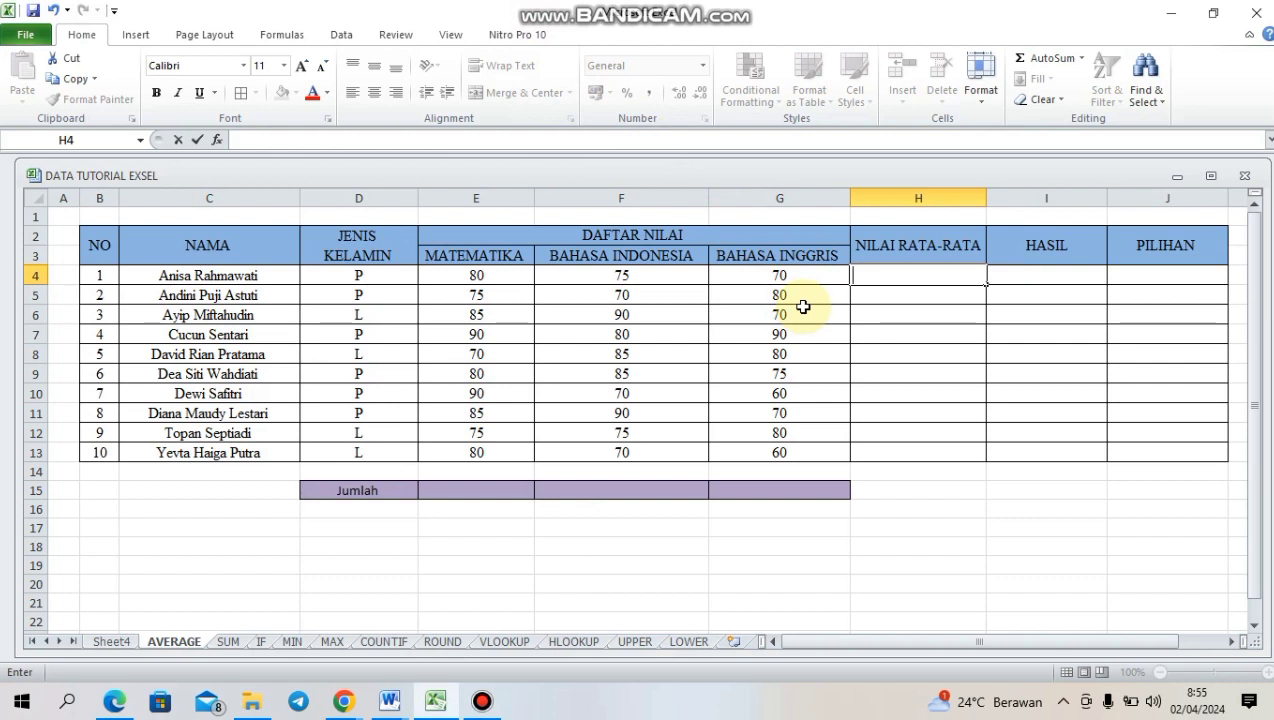
Enter the formula =AVERAGE(E4:G4) in cell H4 for the first student's NILAI RATA-RATA.
{"action": "left_click", "coordinate": [895, 270]}
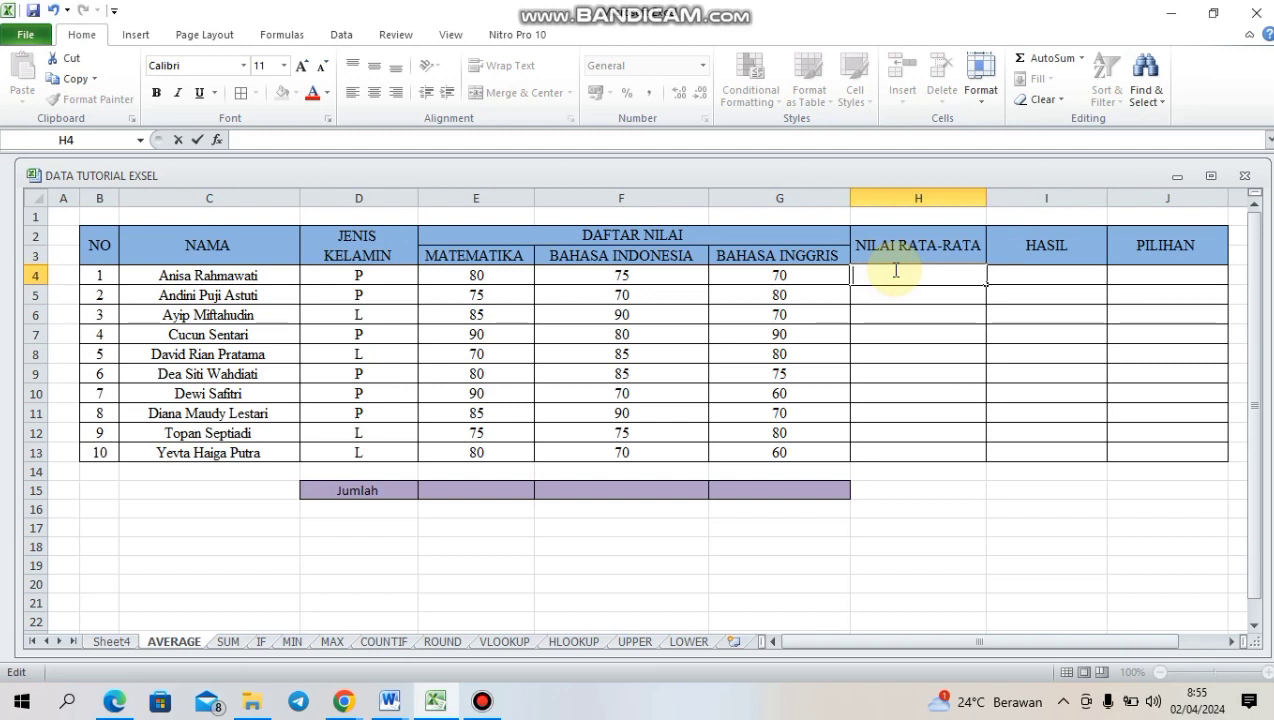
{"action": "type", "text": "="}
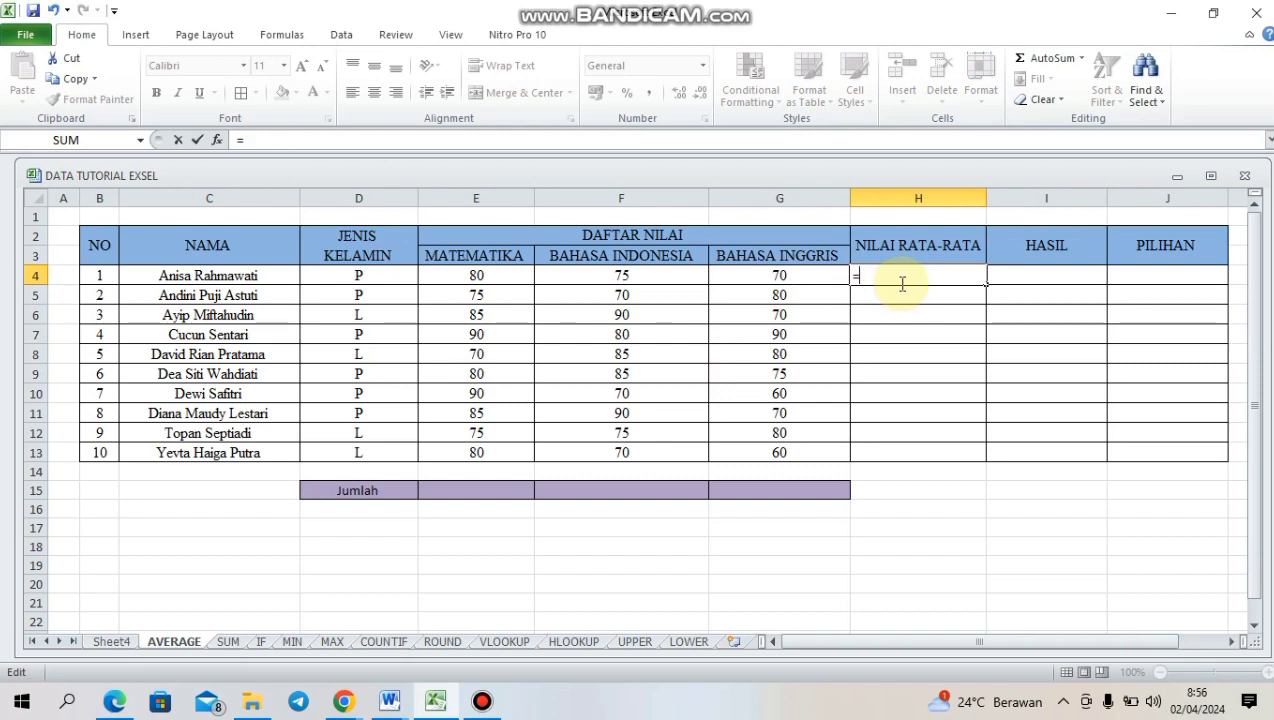
{"action": "type", "text": "a"}
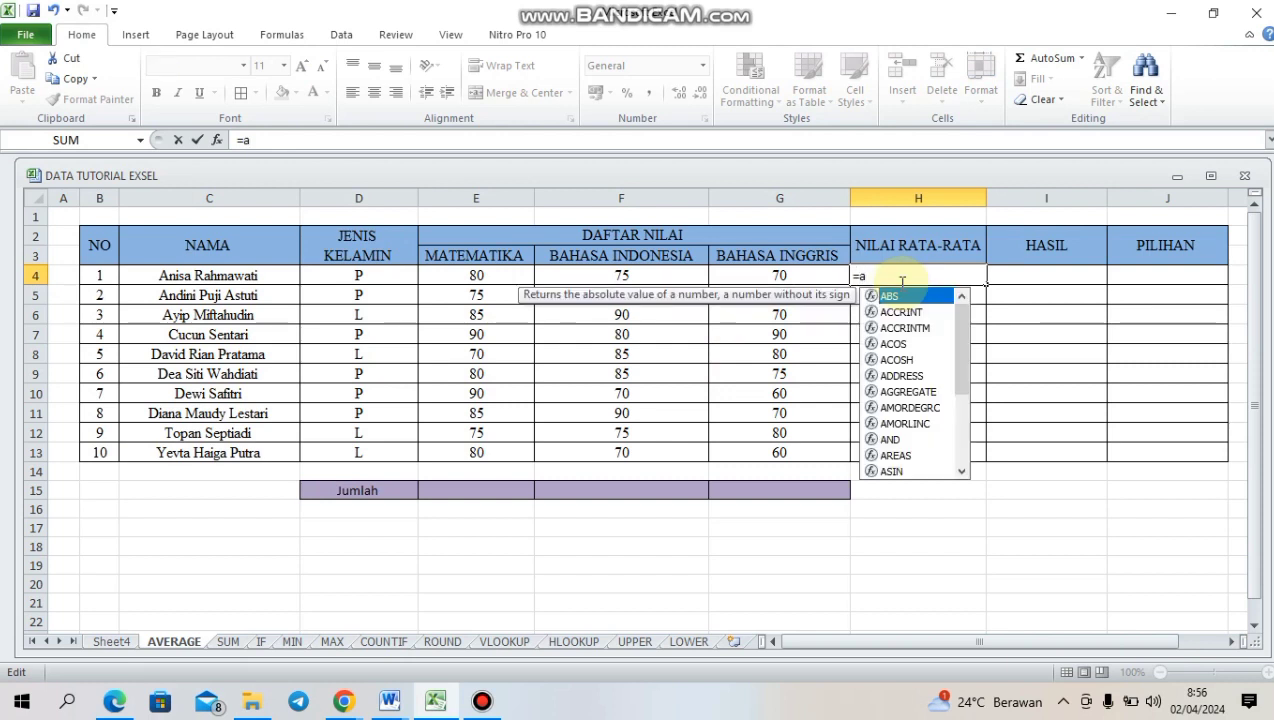
{"action": "key", "text": "BackSpace"}
{"action": "type", "text": "AV"}
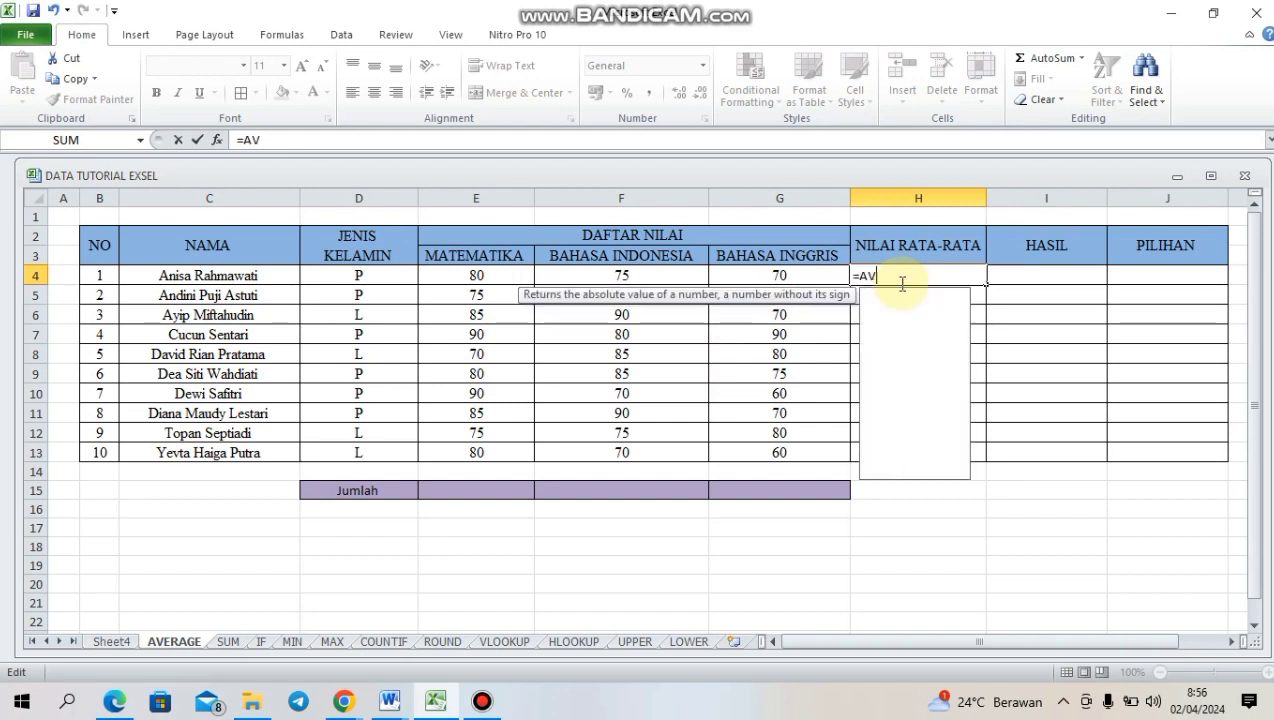
{"action": "type", "text": "ERAGE"}
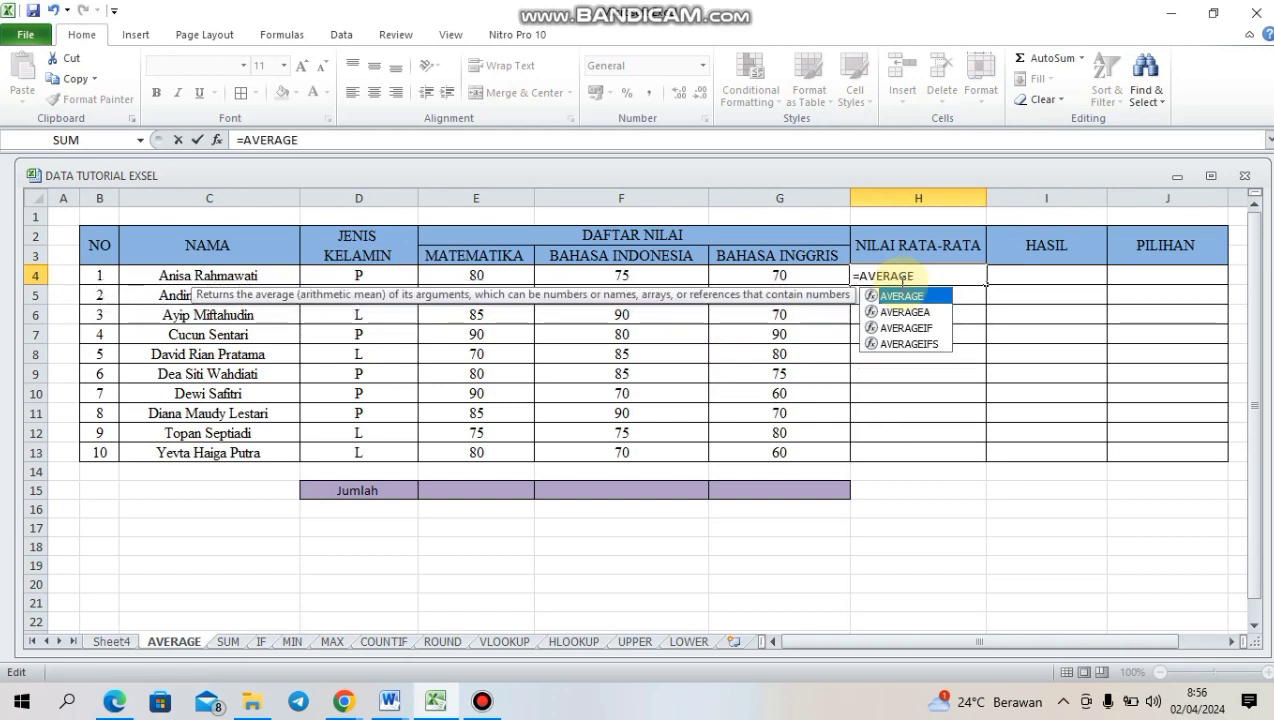
{"action": "type", "text": "("}
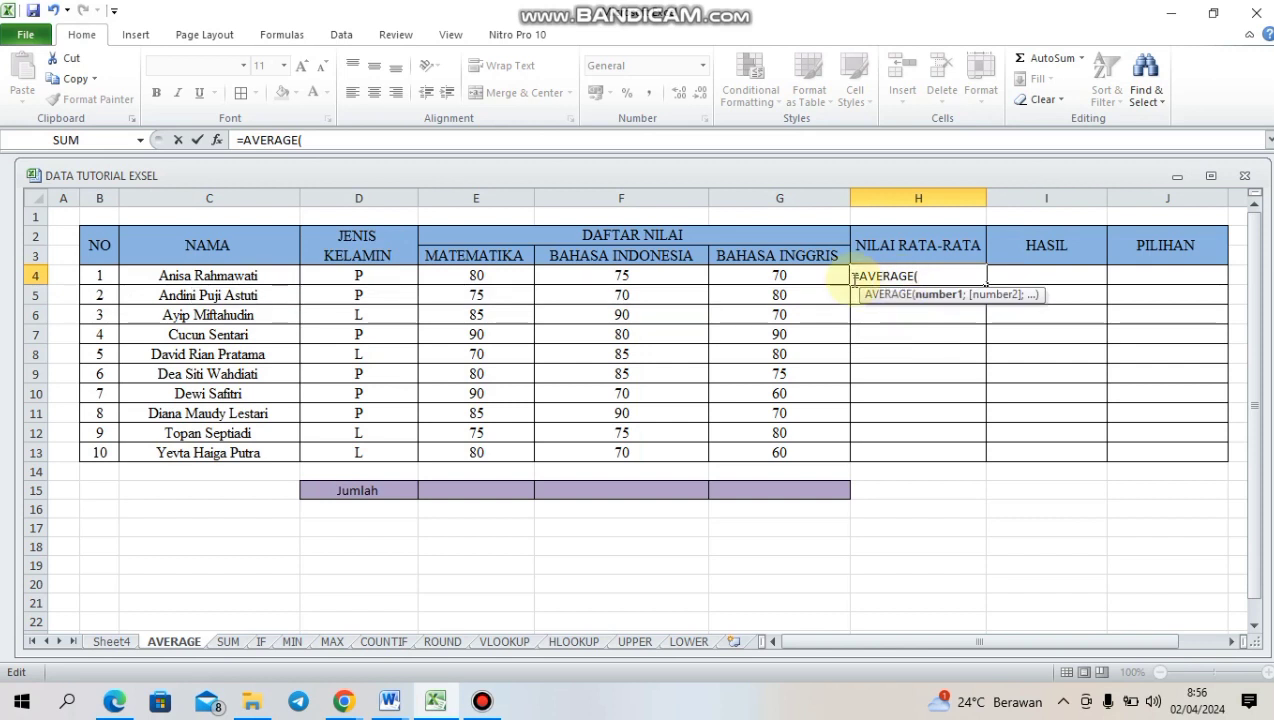
{"action": "left_click_drag", "start_coordinate": [469, 277], "coordinate": [779, 278]}
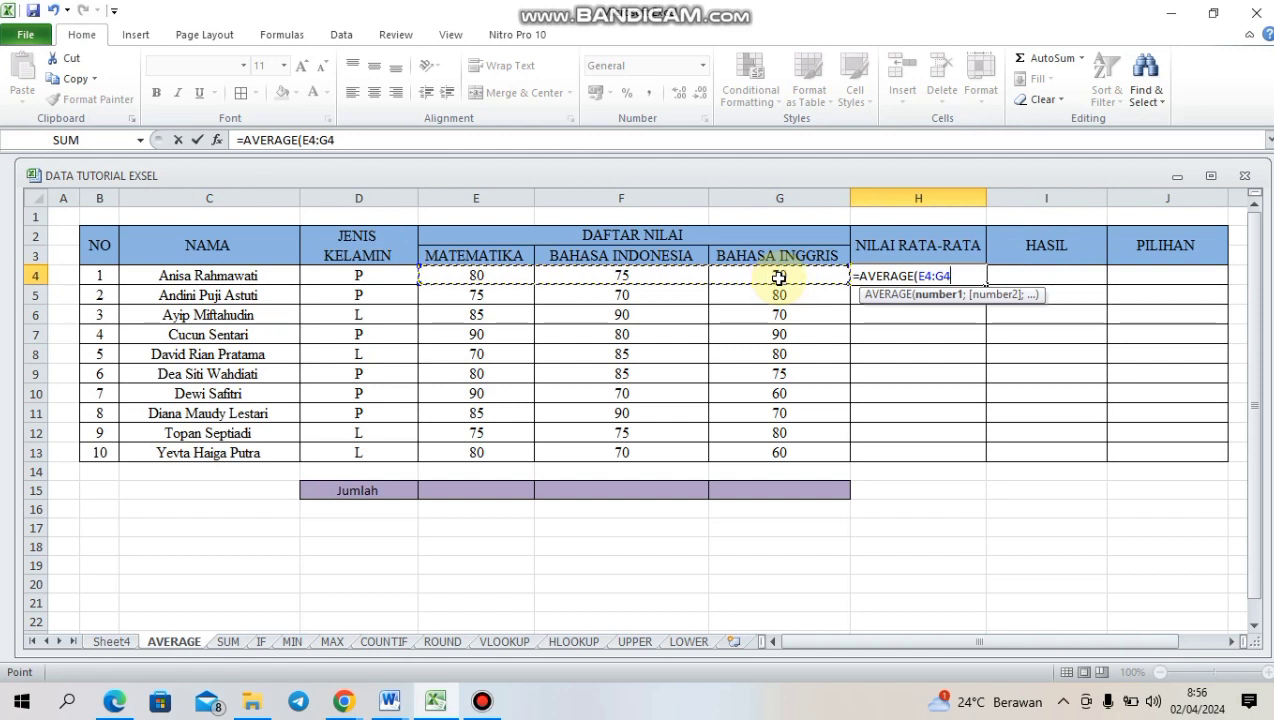
{"action": "type", "text": ")"}
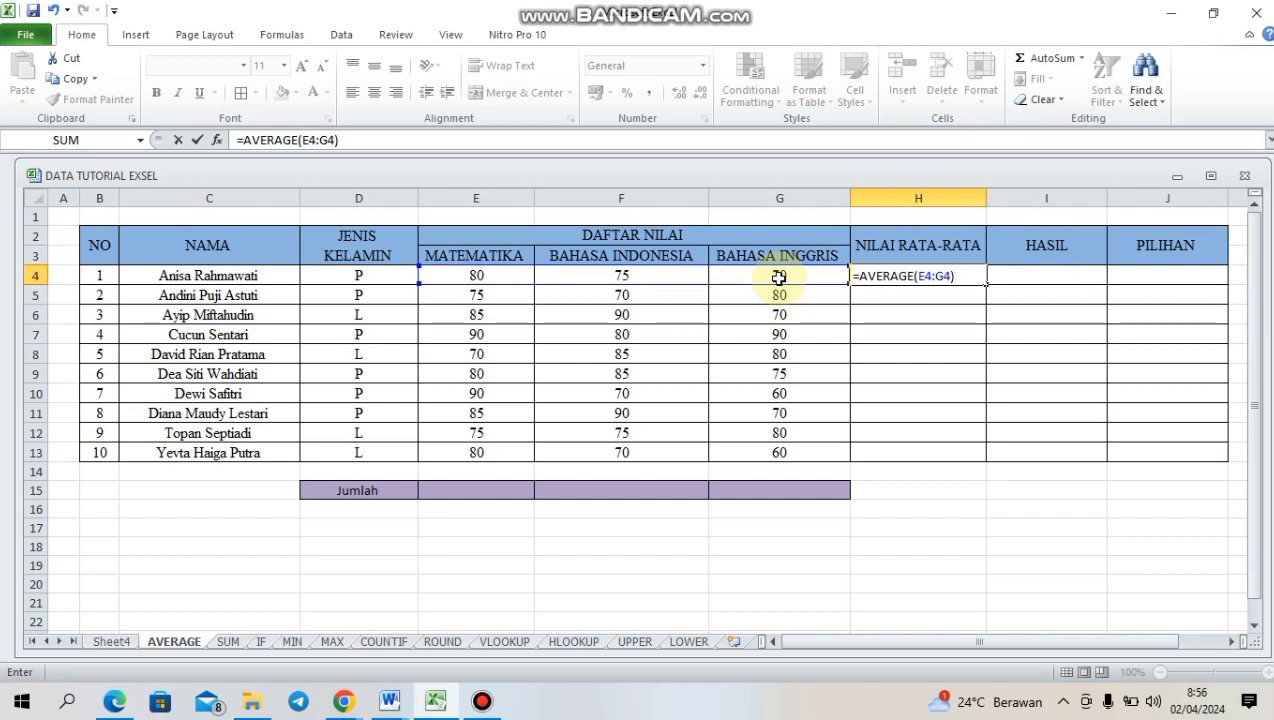
{"action": "key", "text": "Return"}
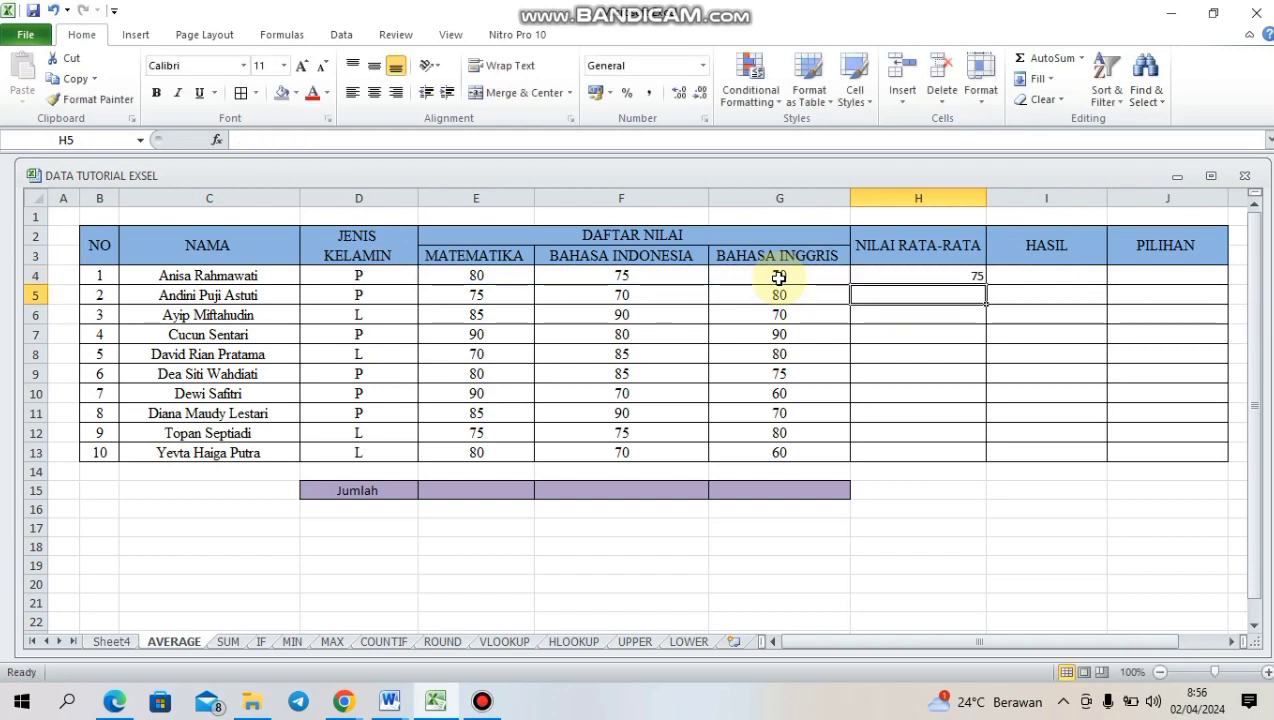
Fill the average formula from H4 down to H13 and centre the results horizontally and vertically.
{"action": "left_click", "coordinate": [898, 277]}
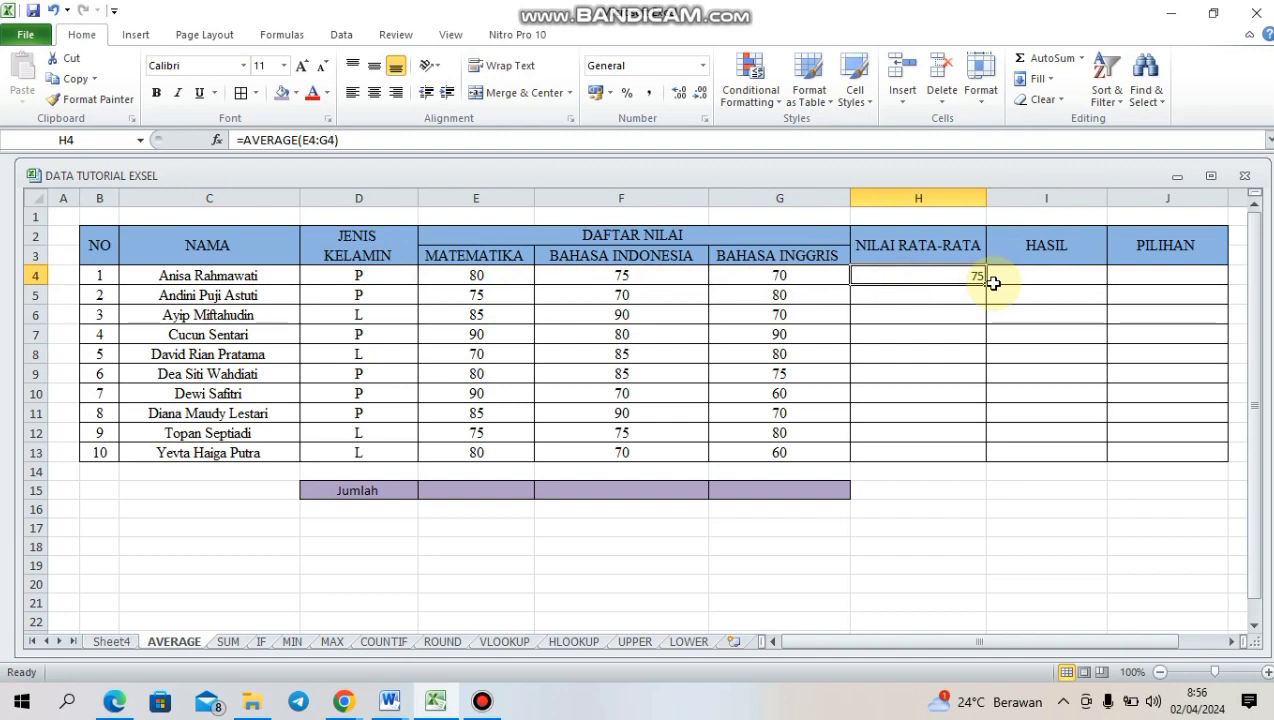
{"action": "left_click_drag", "start_coordinate": [984, 284], "coordinate": [943, 455]}
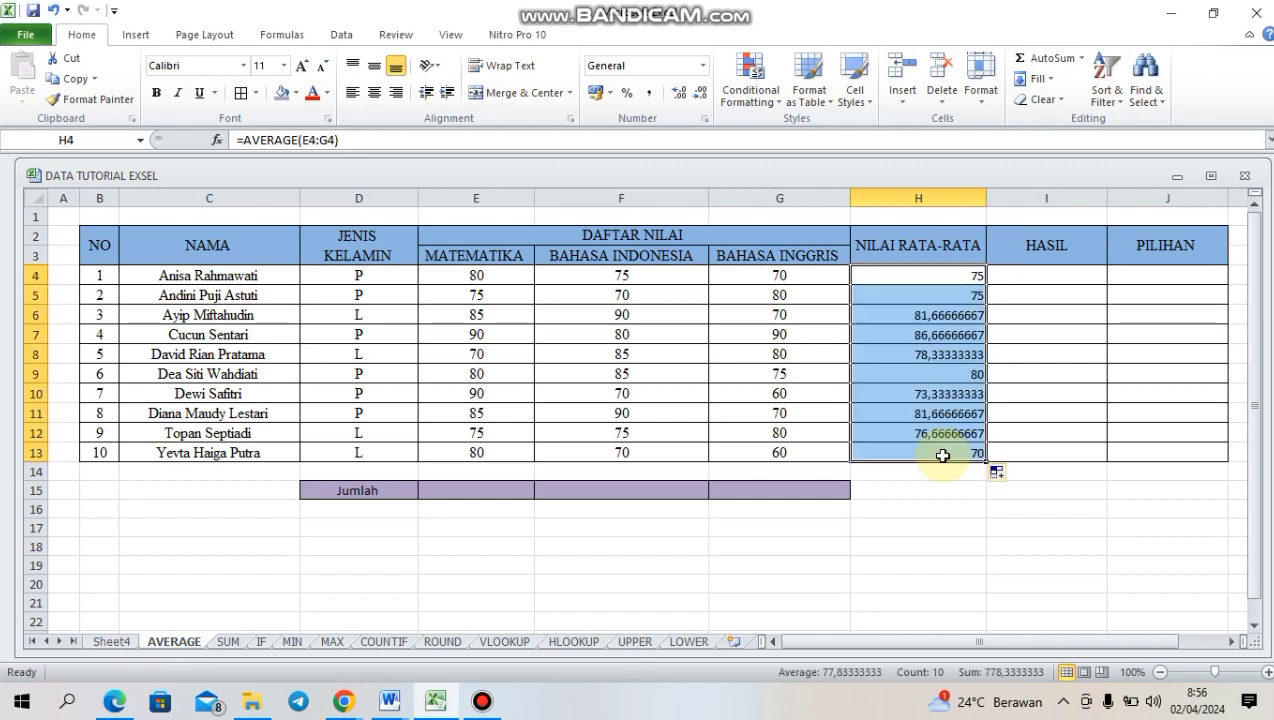
{"action": "left_click", "coordinate": [374, 92]}
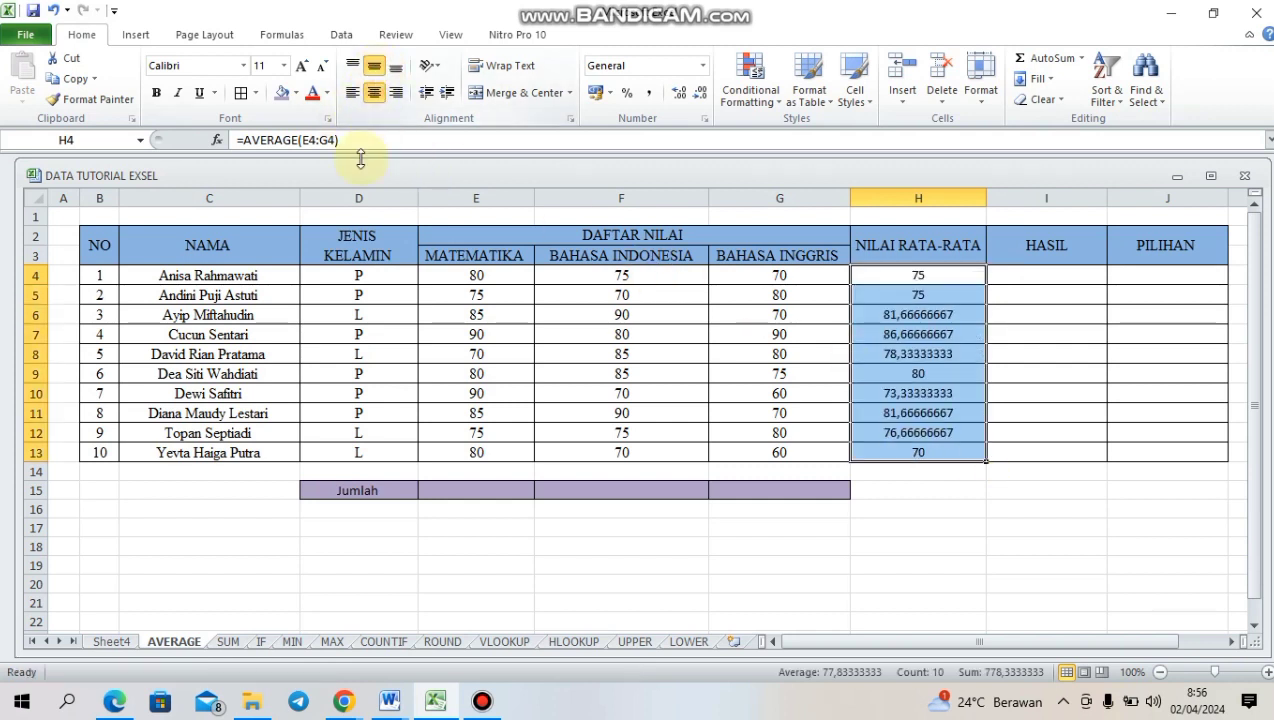
On the SUM sheet, enter =SUM(E4:E13) in the MATEMATIKA cell E15 of the Jumlah row.
{"action": "left_click", "coordinate": [230, 642]}
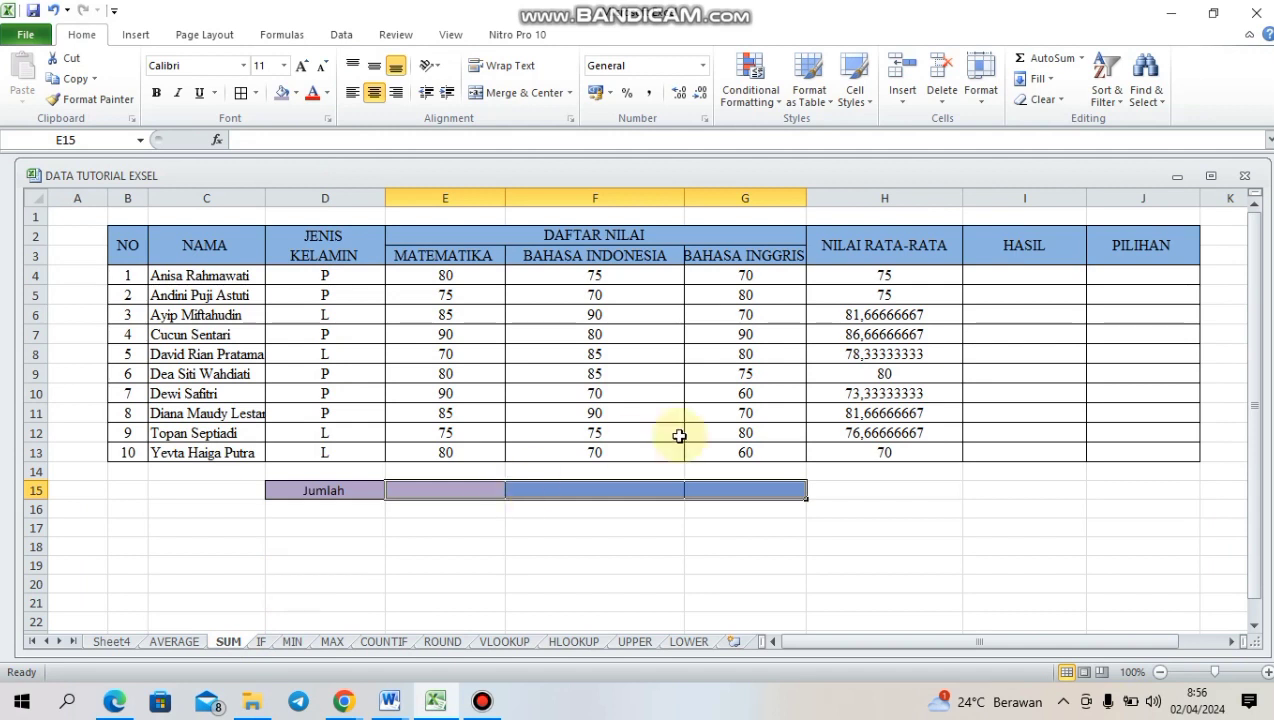
{"action": "left_click", "coordinate": [443, 494]}
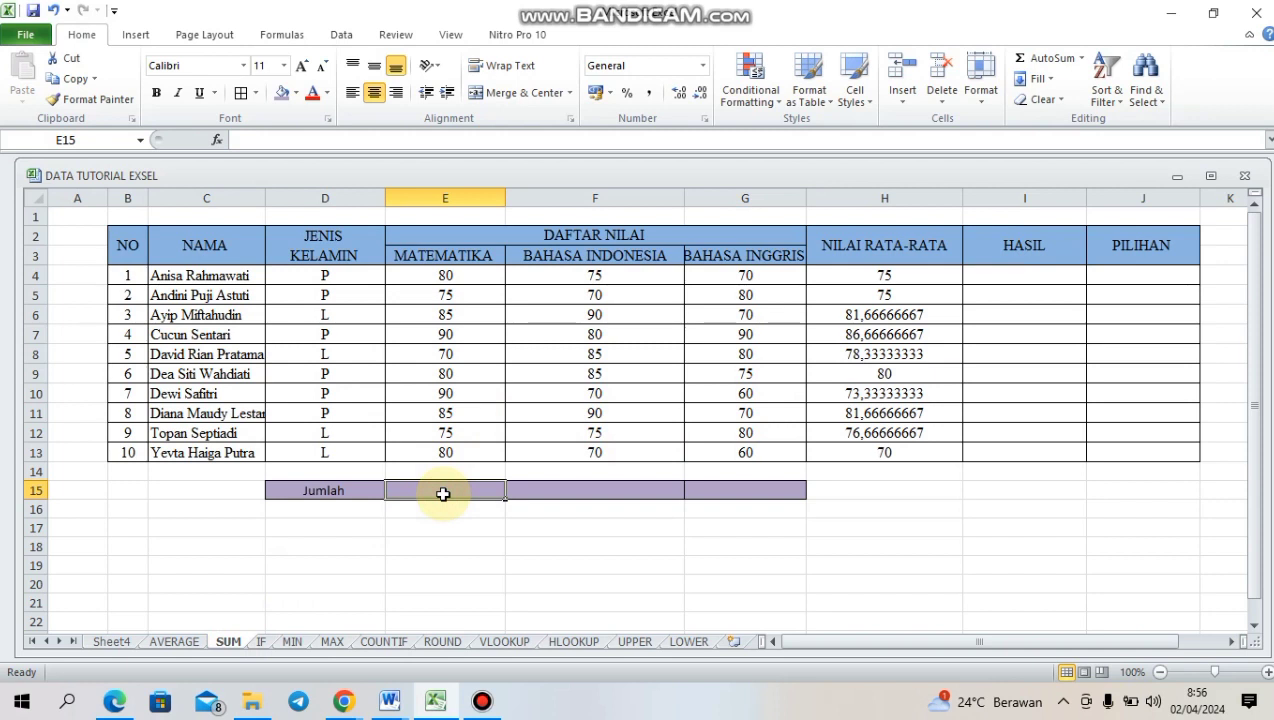
{"action": "type", "text": "="}
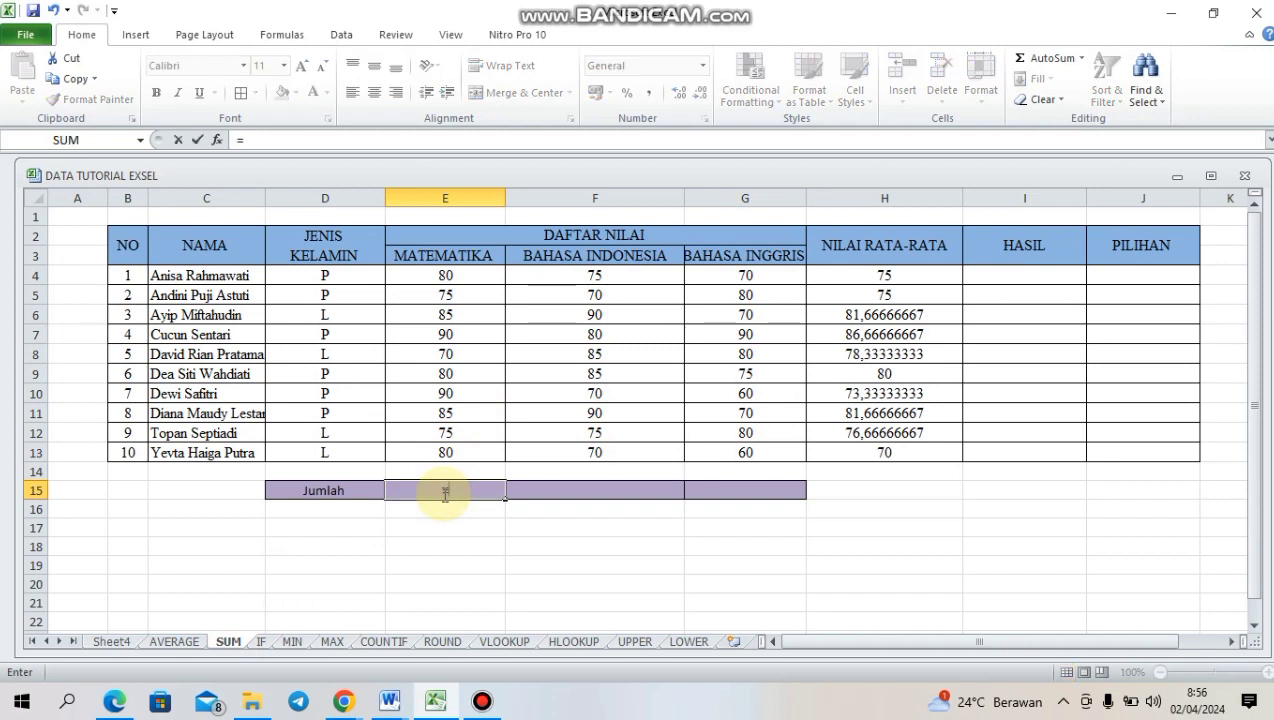
{"action": "type", "text": "SUM("}
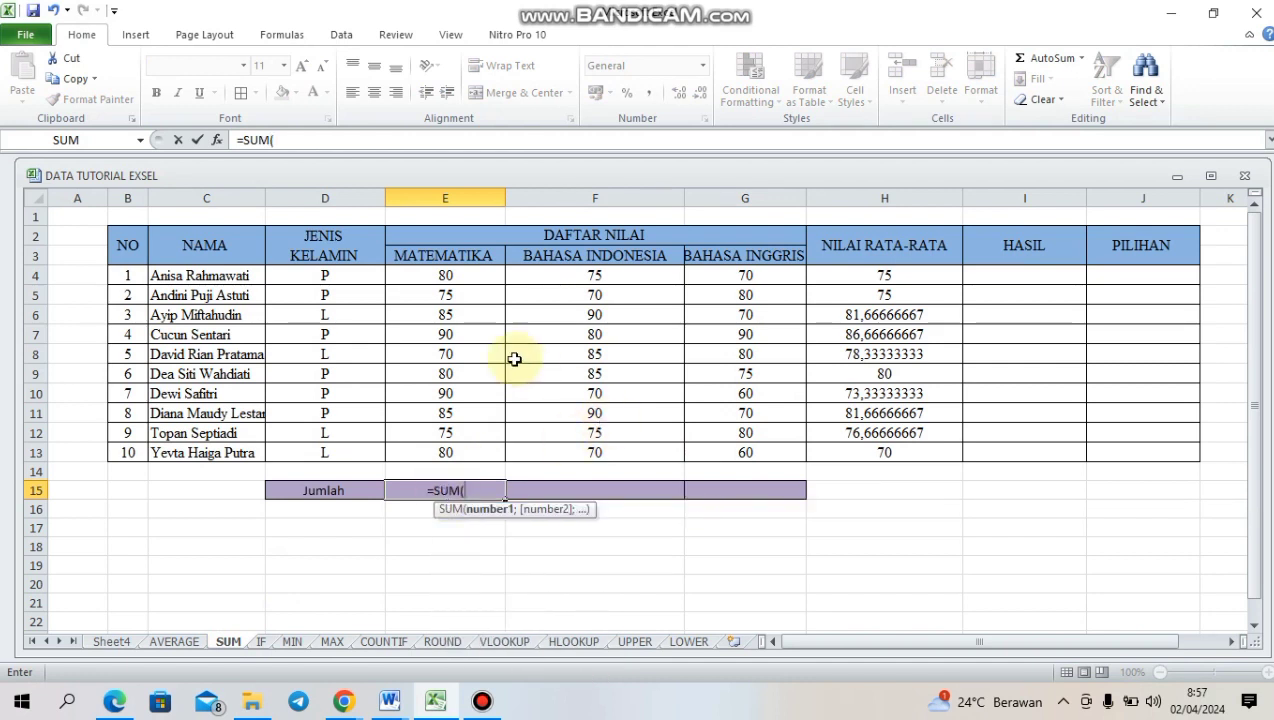
{"action": "left_click", "coordinate": [470, 278]}
{"action": "left_click_drag", "start_coordinate": [466, 295], "coordinate": [443, 453]}
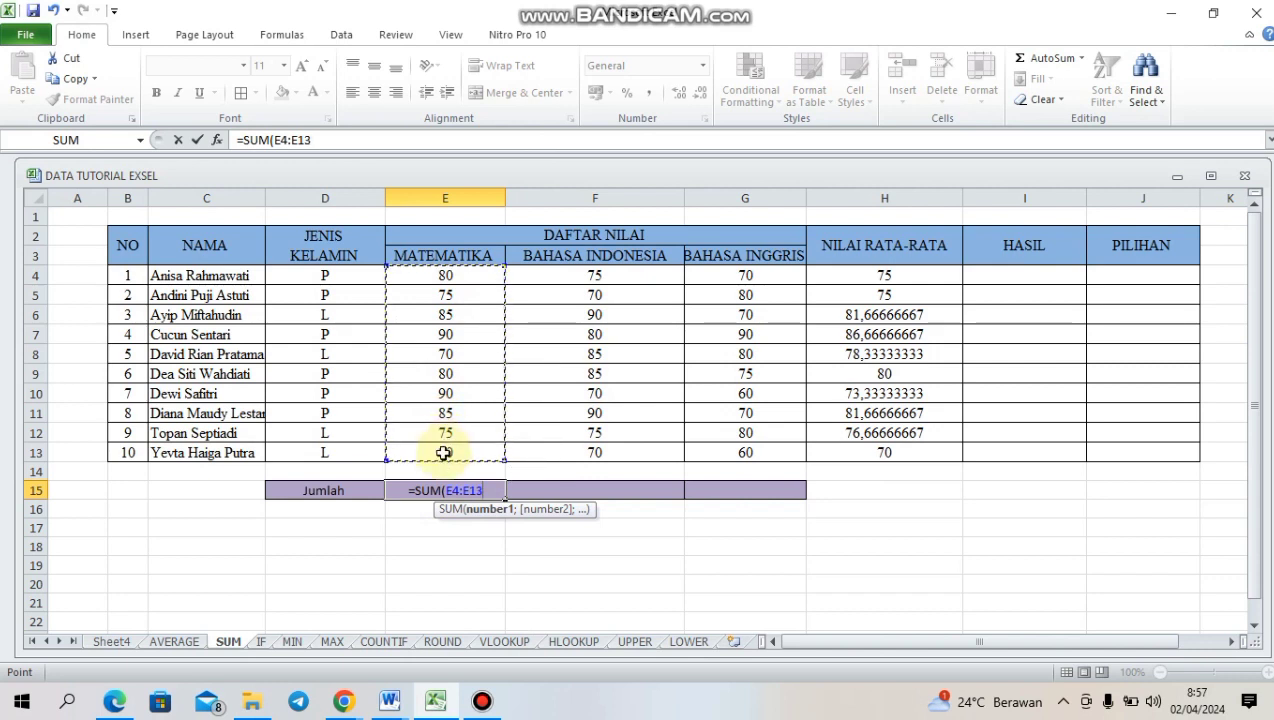
{"action": "type", "text": ")"}
{"action": "key", "text": "Return"}
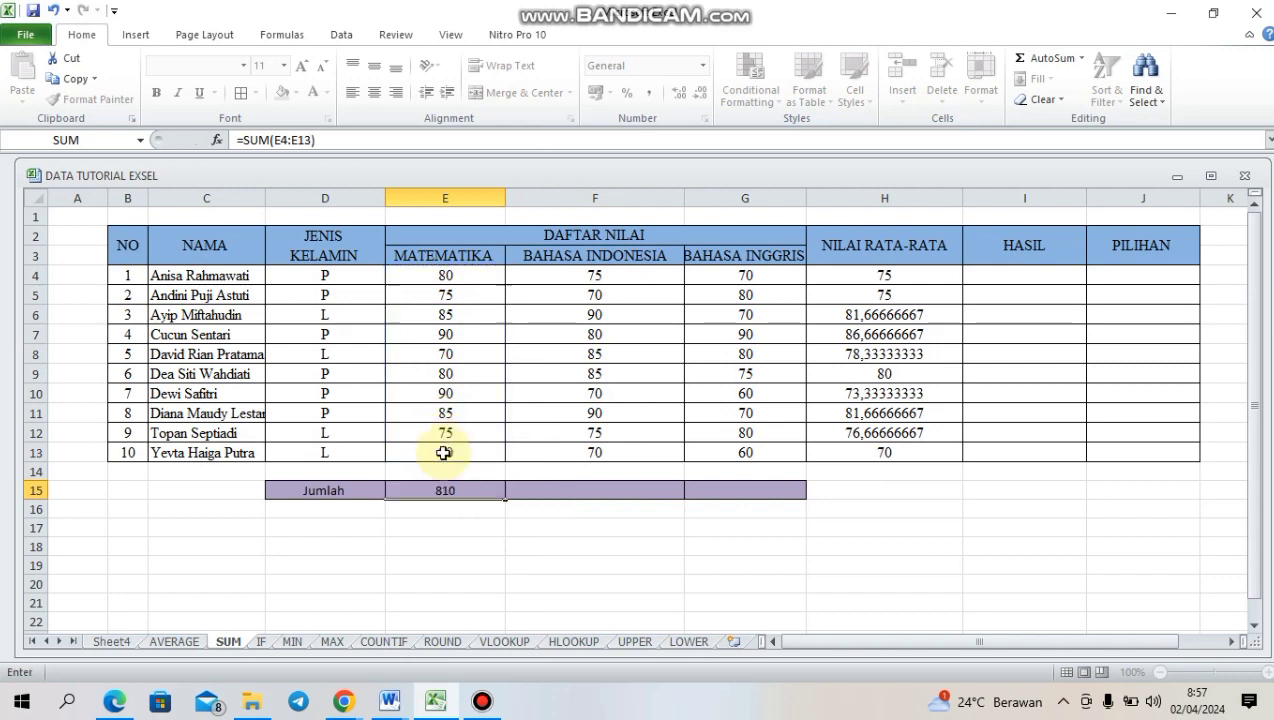
Copy the sum formula from E15 across to F15 and G15 in the Jumlah row.
{"action": "left_click", "coordinate": [442, 494]}
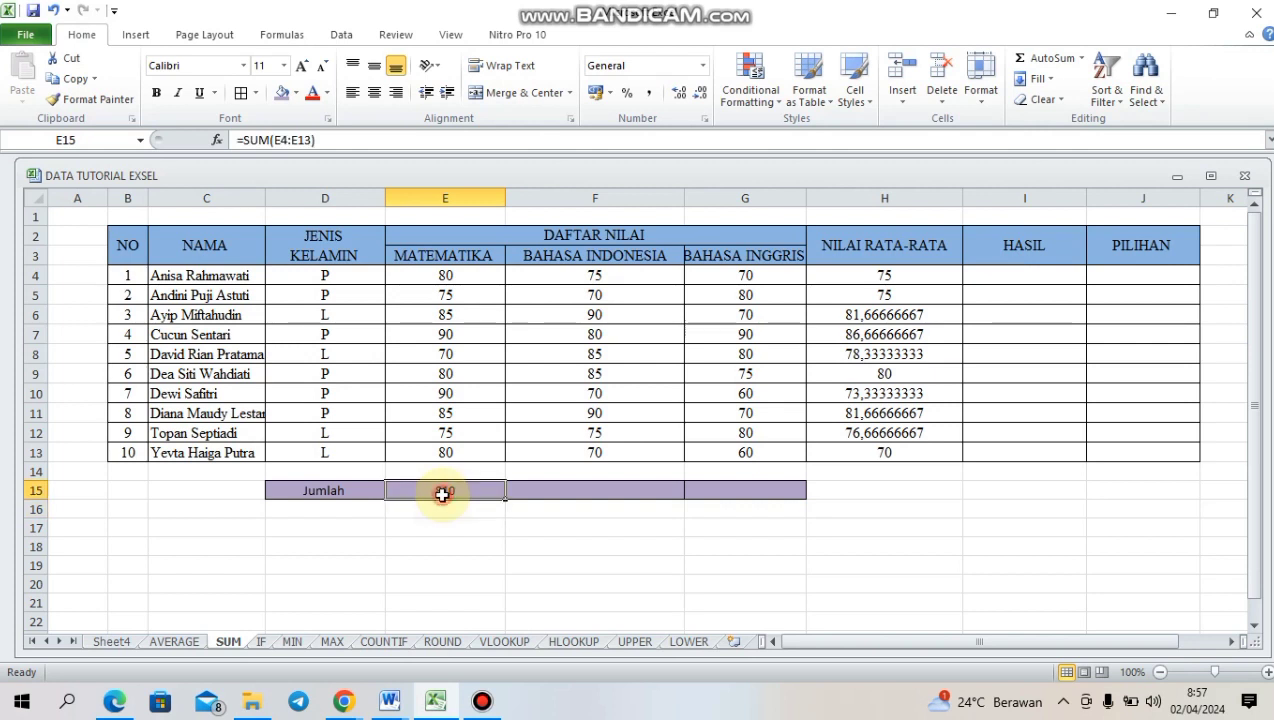
{"action": "left_click_drag", "start_coordinate": [505, 500], "coordinate": [753, 498]}
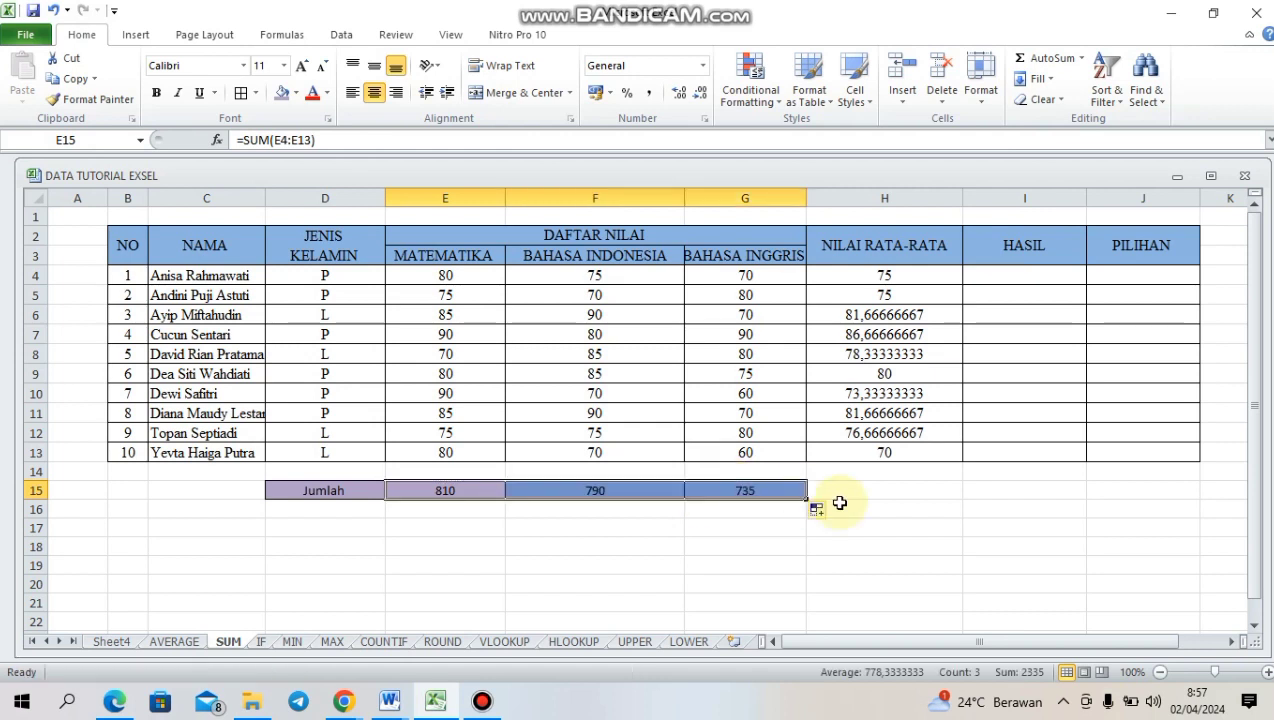
{"action": "left_click", "coordinate": [566, 540]}
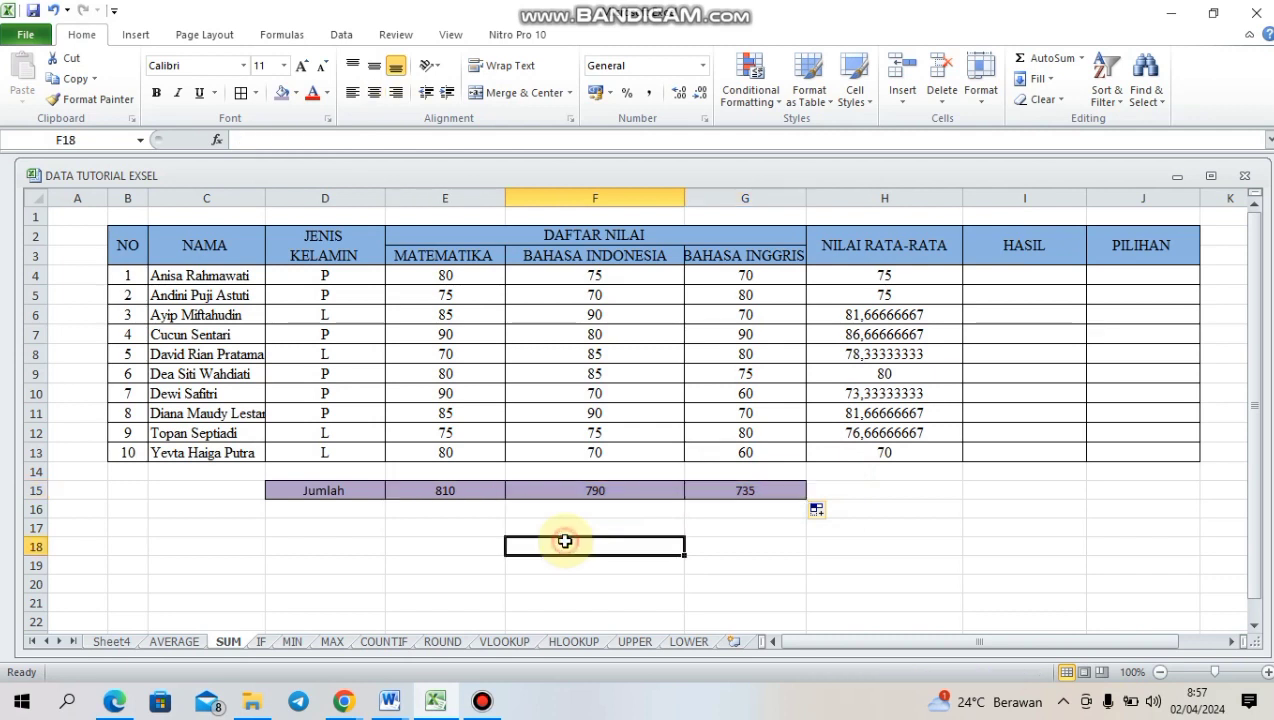
On the IF sheet, enter =IF(H4>80;"LULUS";"TIDAK LULUS") in the first HASIL cell, I4.
{"action": "left_click", "coordinate": [260, 641]}
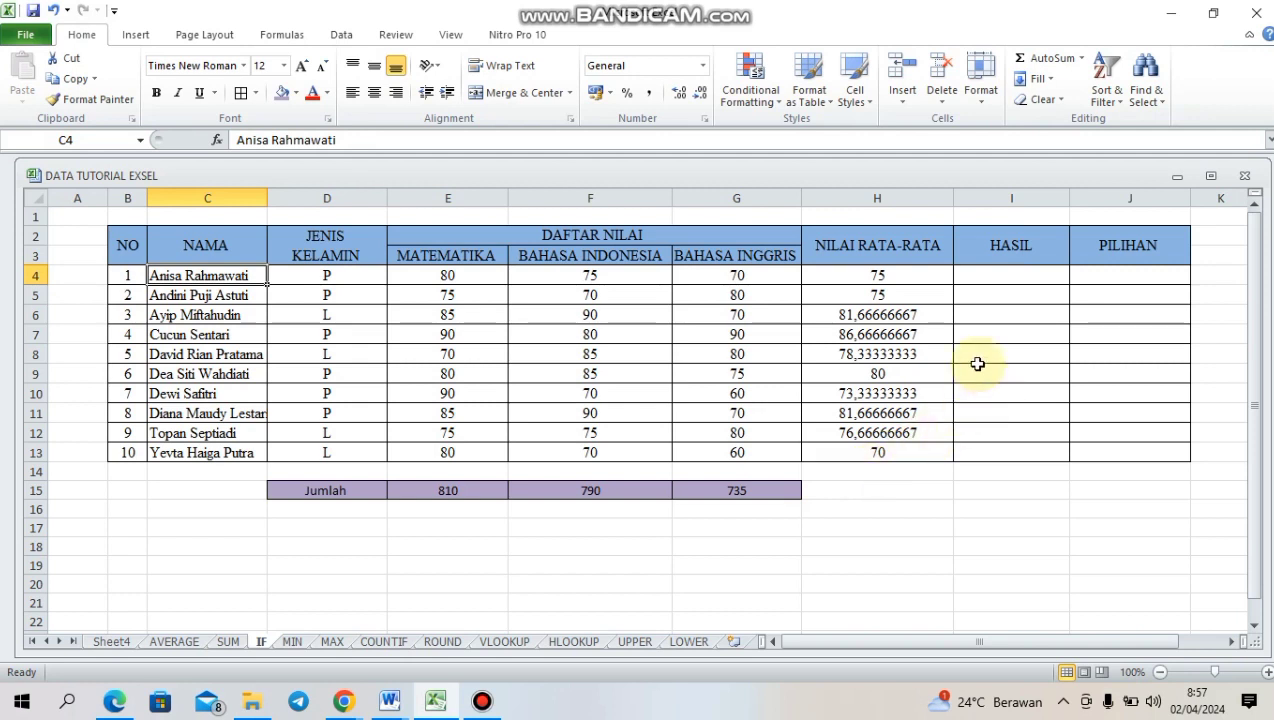
{"action": "left_click", "coordinate": [975, 280]}
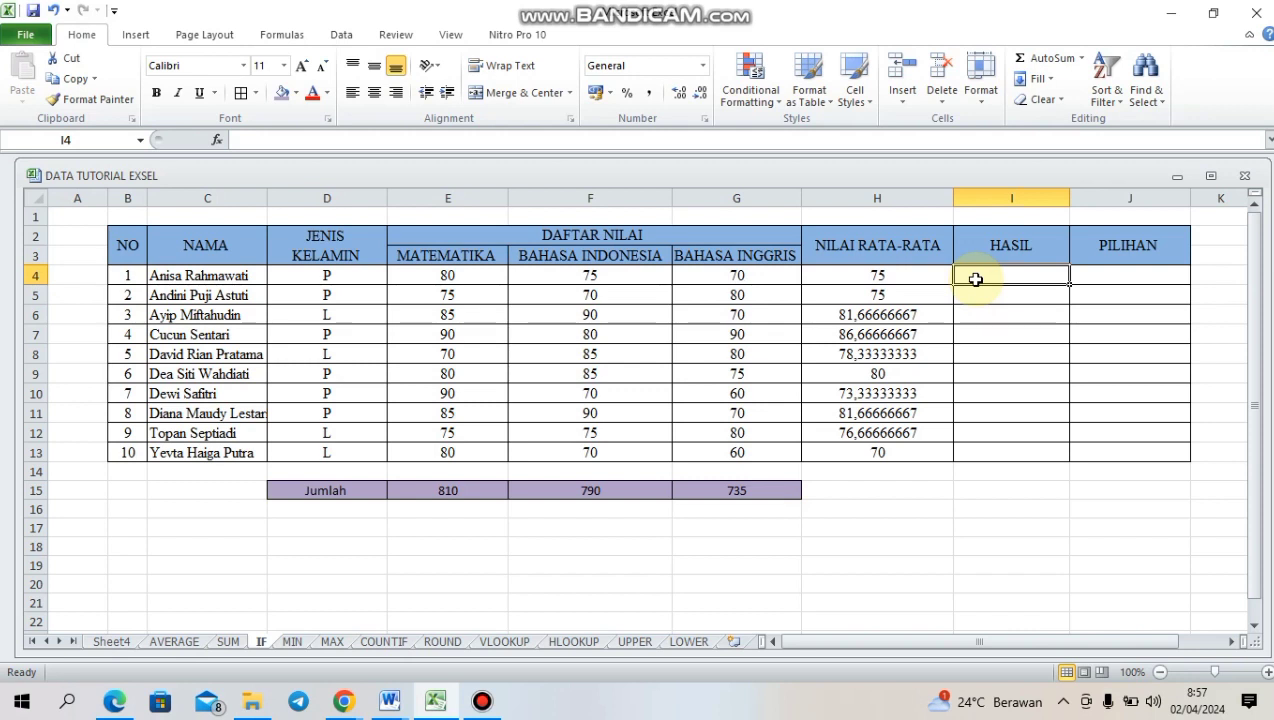
{"action": "type", "text": "="}
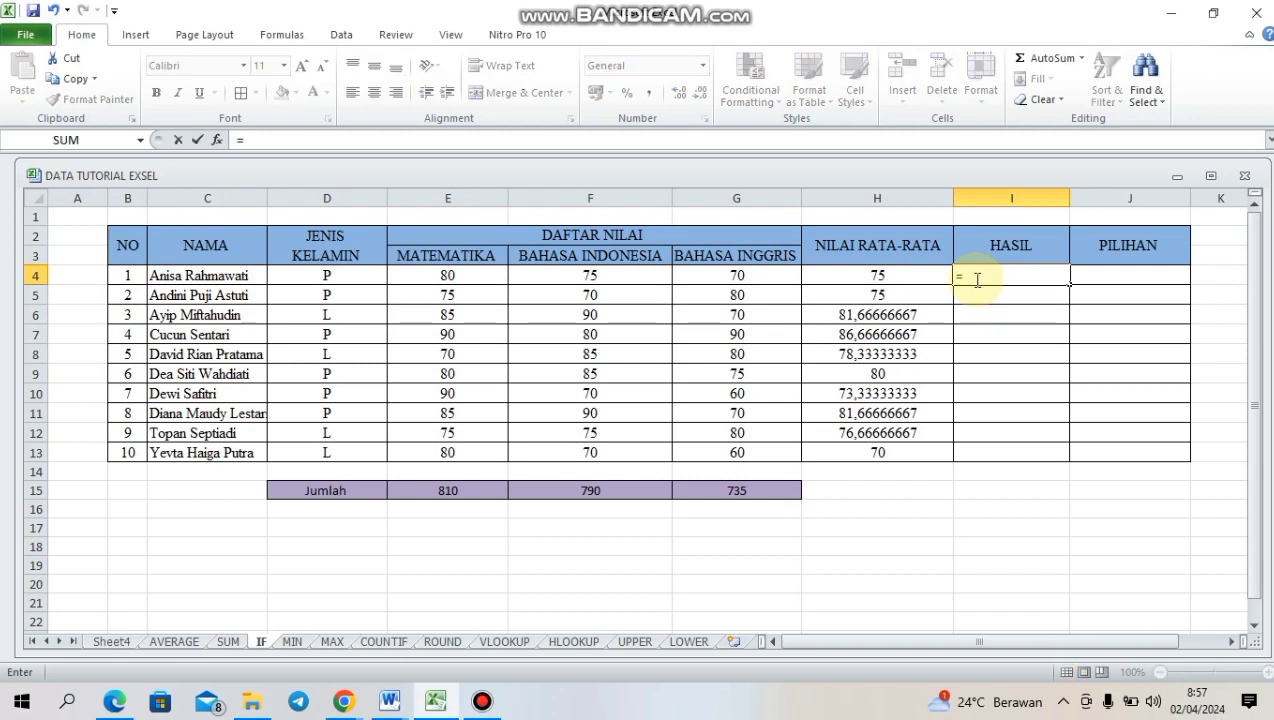
{"action": "type", "text": "IF("}
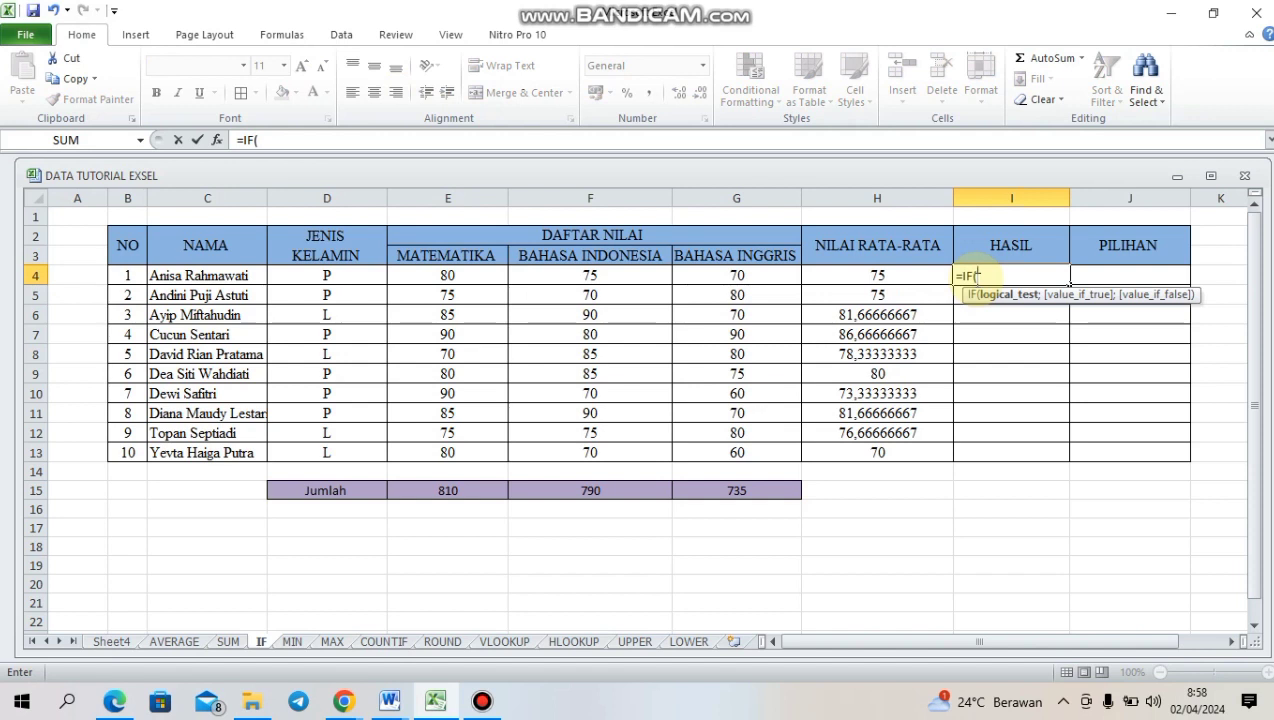
{"action": "left_click", "coordinate": [888, 276]}
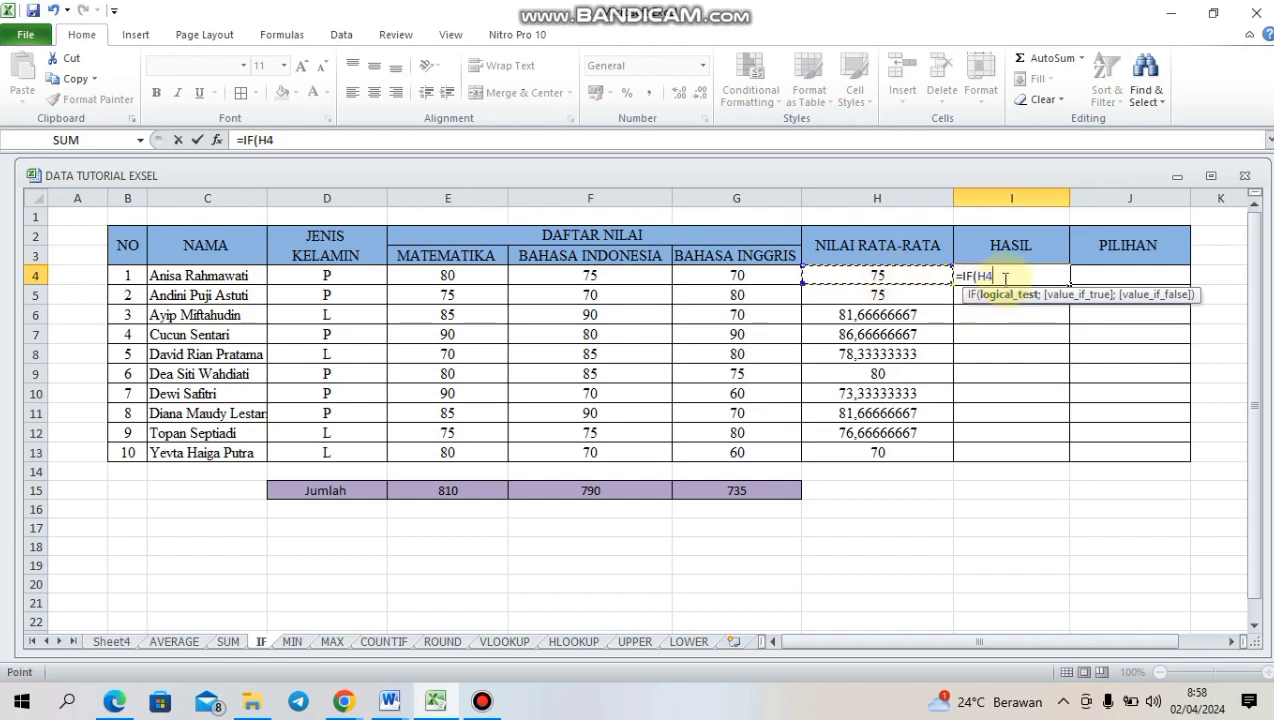
{"action": "type", "text": ";"}
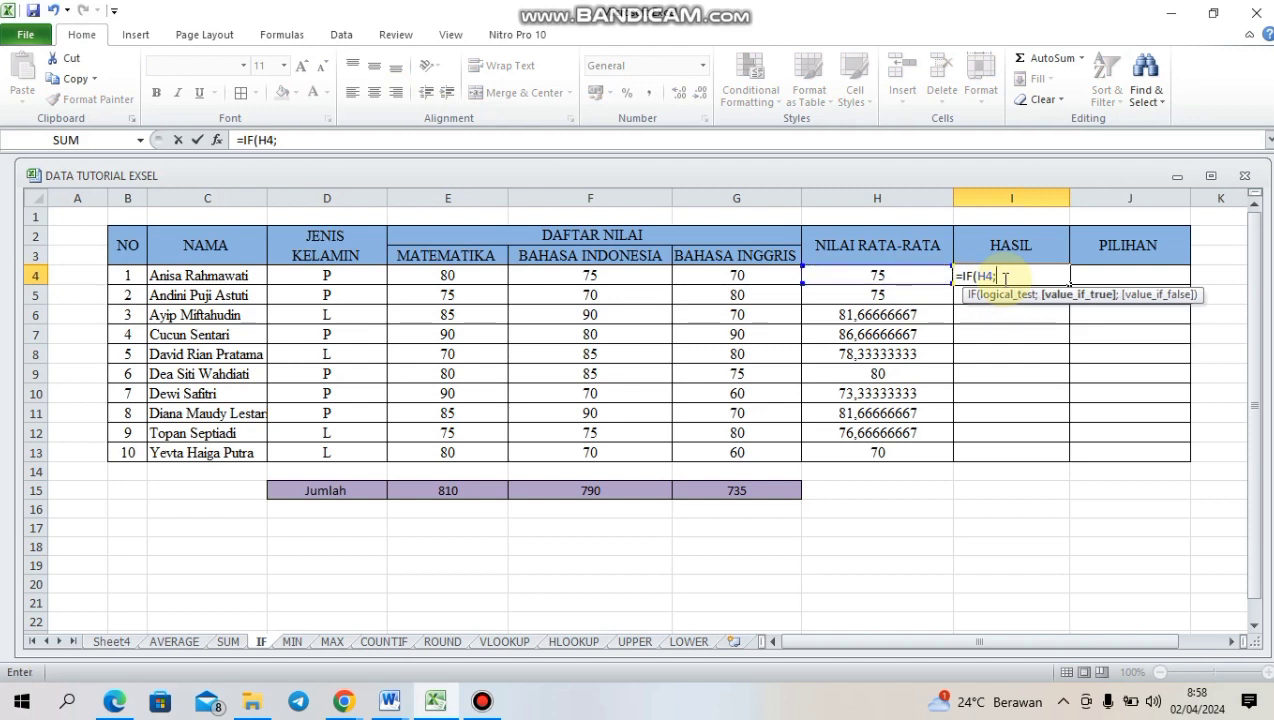
{"action": "key", "text": "BackSpace"}
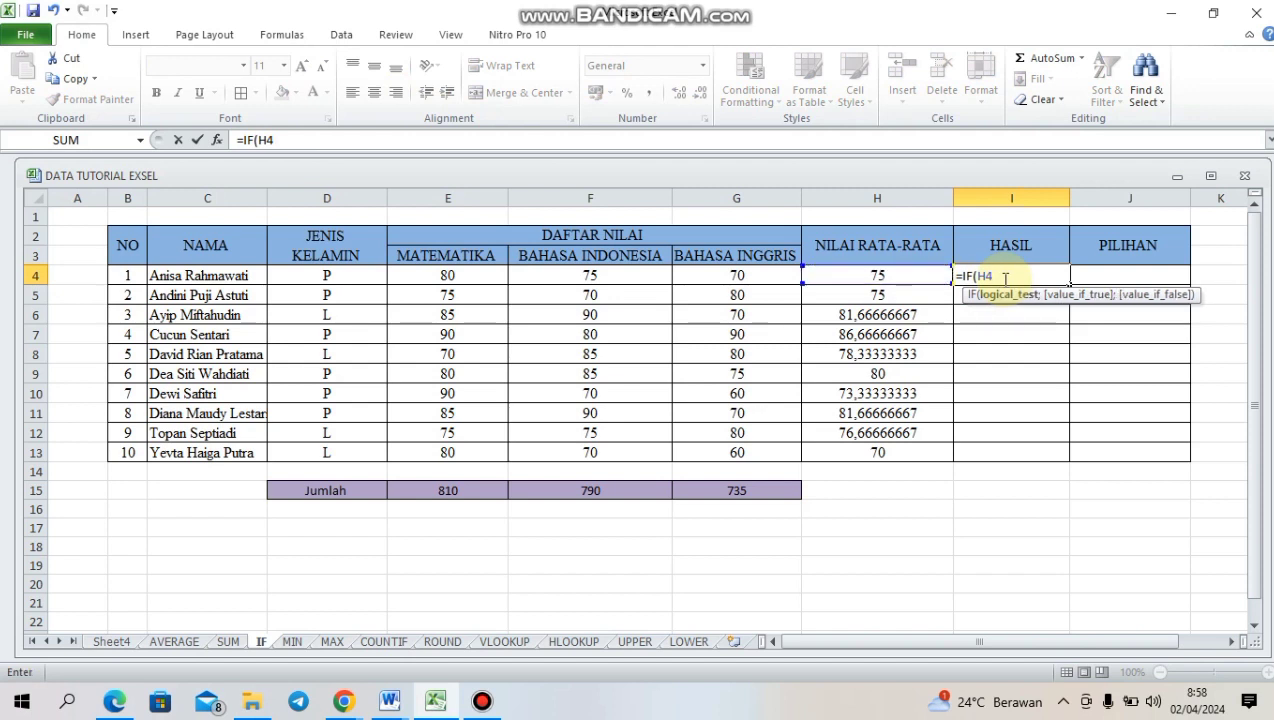
{"action": "type", "text": ">80;\""}
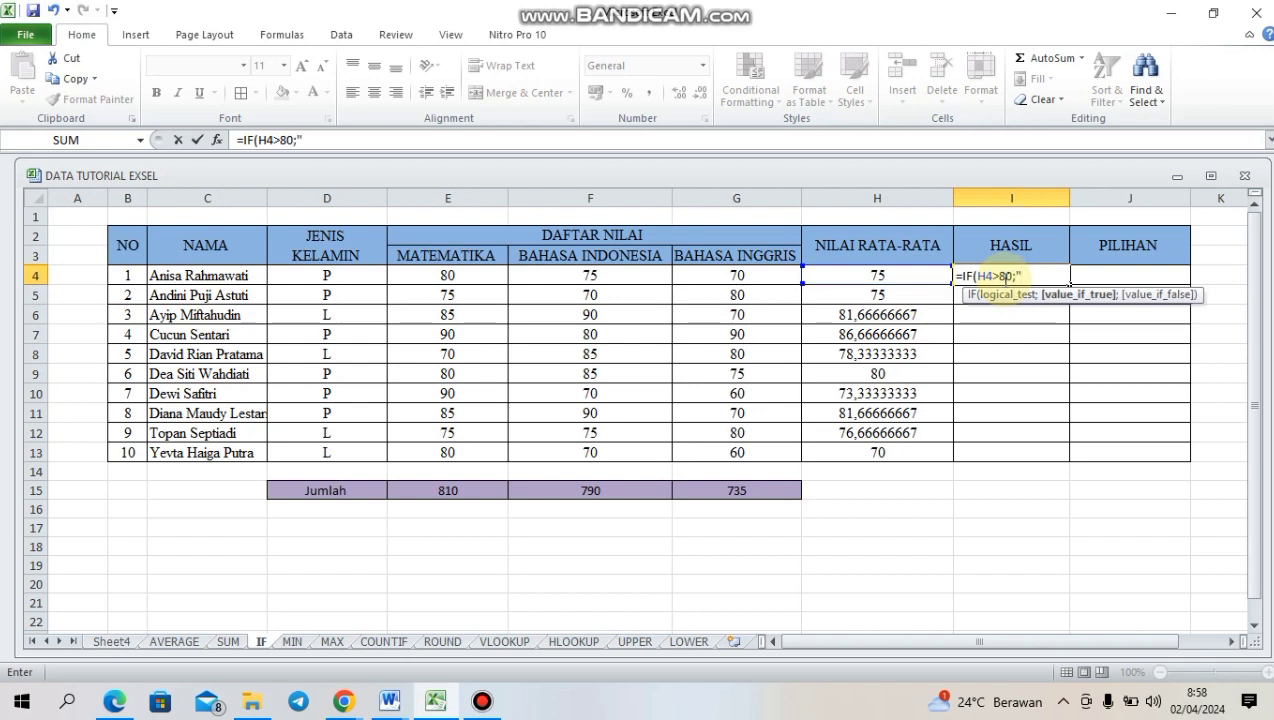
{"action": "type", "text": "LULUS"}
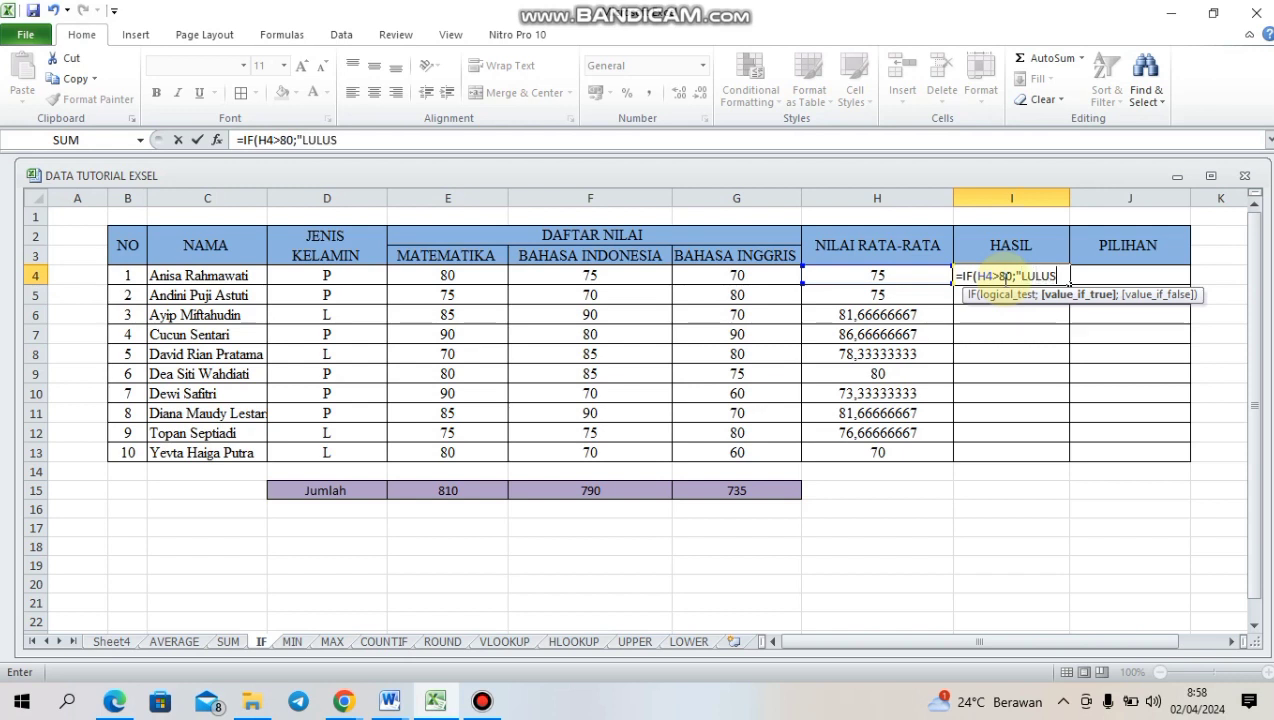
{"action": "type", "text": "\";"}
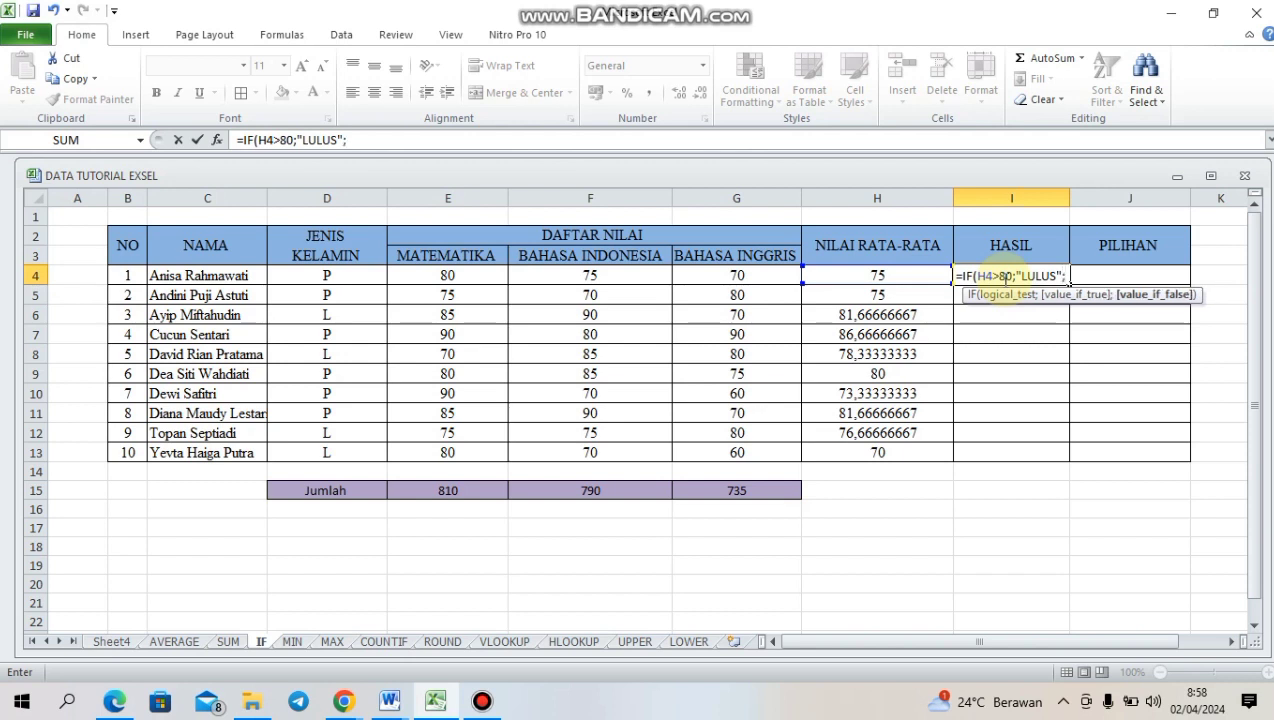
{"action": "type", "text": "\"TIDAK LULUS"}
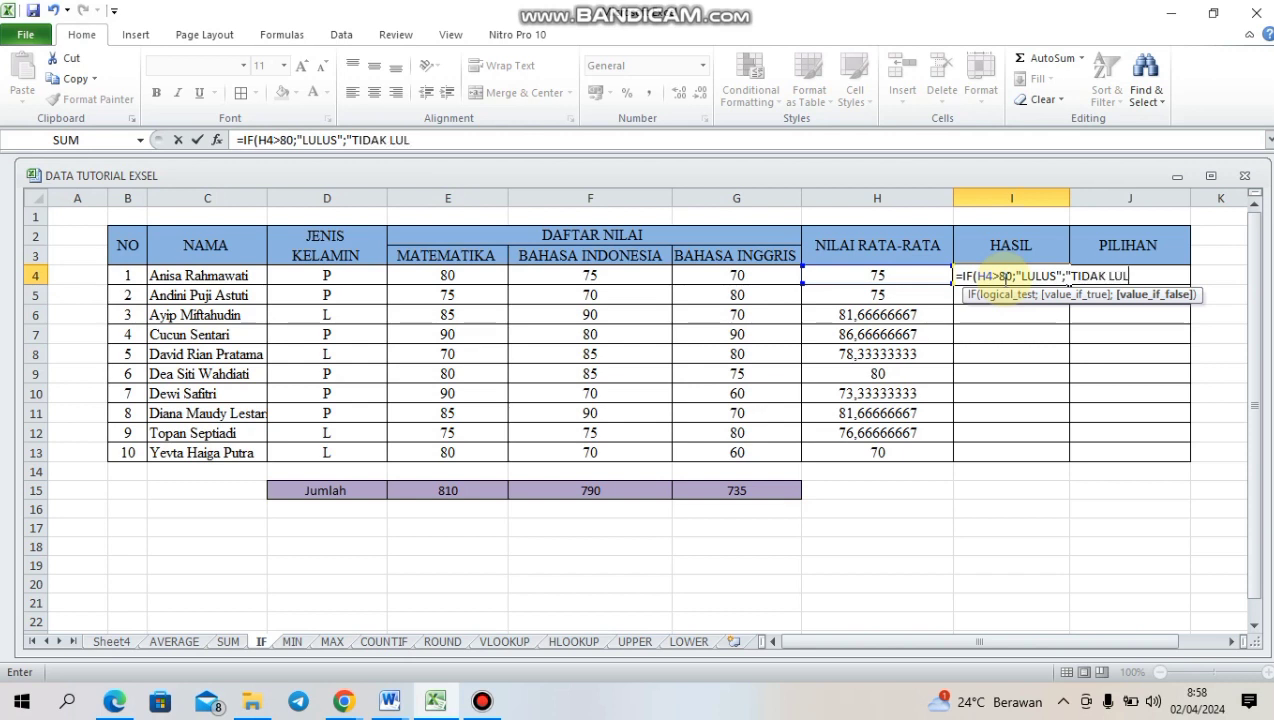
{"action": "type", "text": "\")"}
{"action": "key", "text": "Return"}
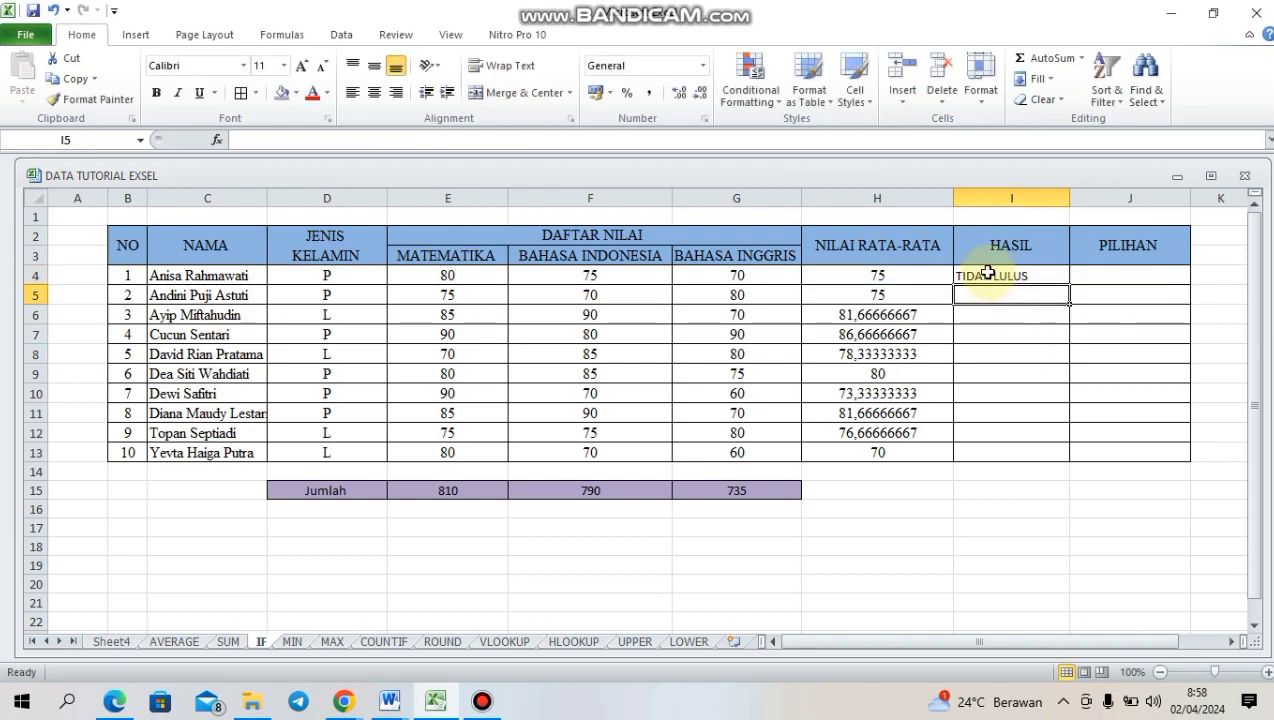
Centre cell I4 horizontally and vertically and fill its IF formula down to I13.
{"action": "left_click", "coordinate": [988, 274]}
{"action": "left_click", "coordinate": [372, 91]}
{"action": "left_click", "coordinate": [373, 64]}
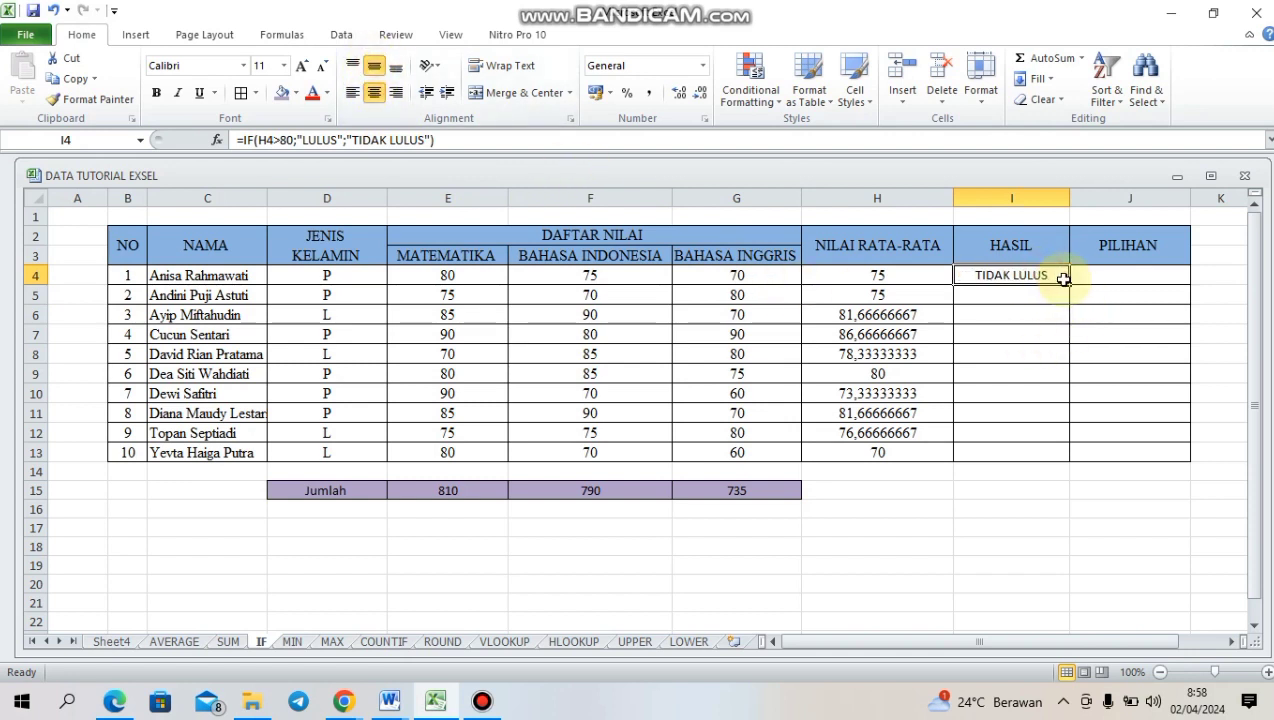
{"action": "left_click_drag", "start_coordinate": [1063, 297], "coordinate": [1045, 452]}
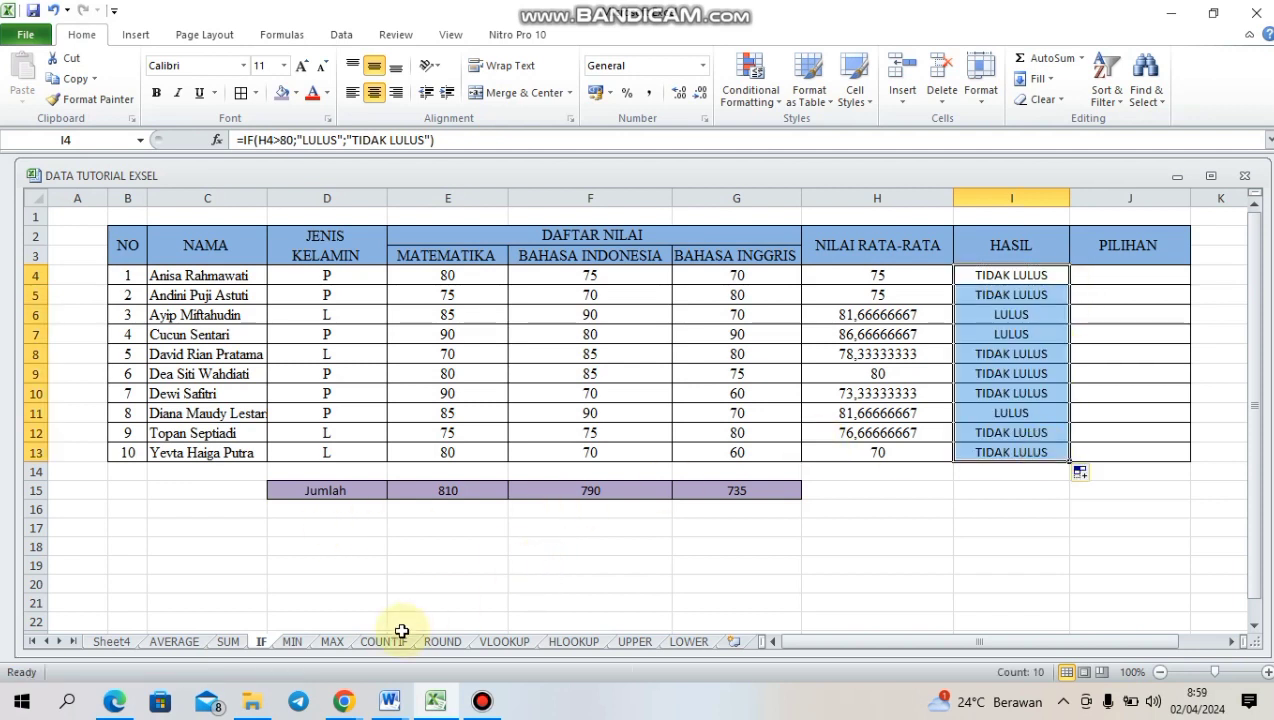
On the MIN sheet, enter =MIN(H4:H13) in the Nilai Terkecil cell, H16.
{"action": "left_click", "coordinate": [292, 641]}
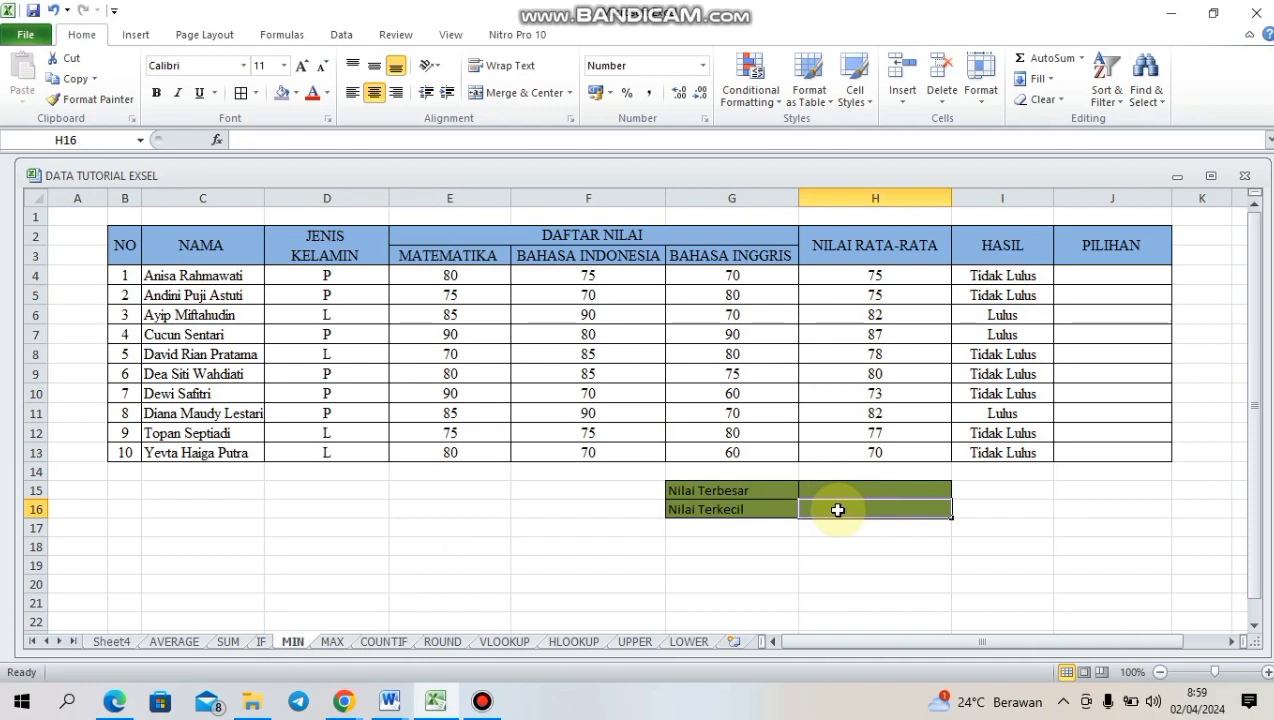
{"action": "type", "text": "="}
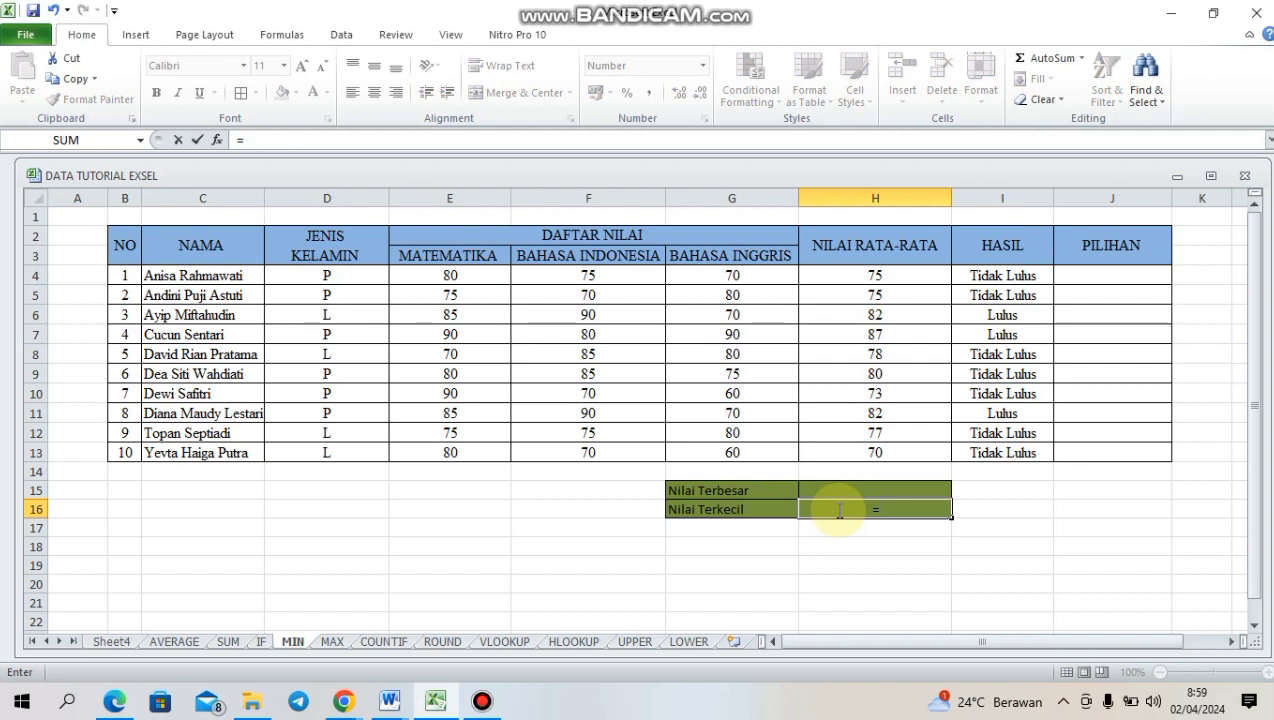
{"action": "type", "text": "MIN"}
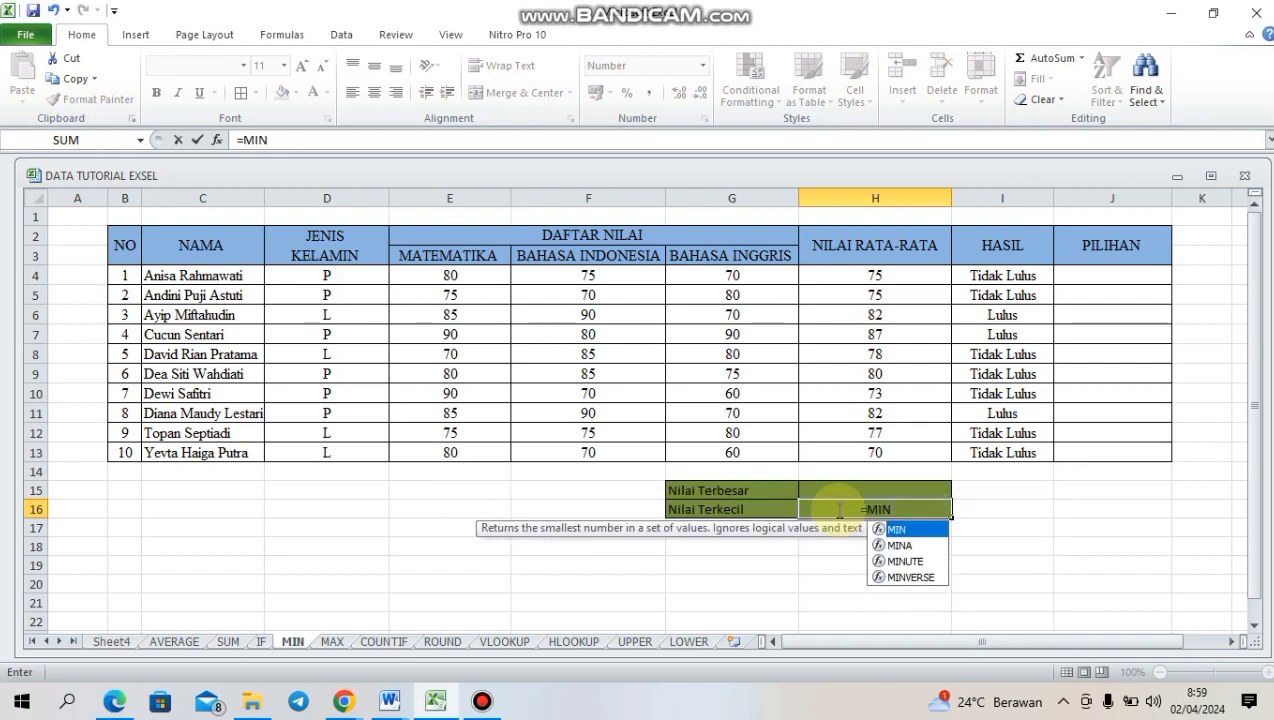
{"action": "type", "text": "("}
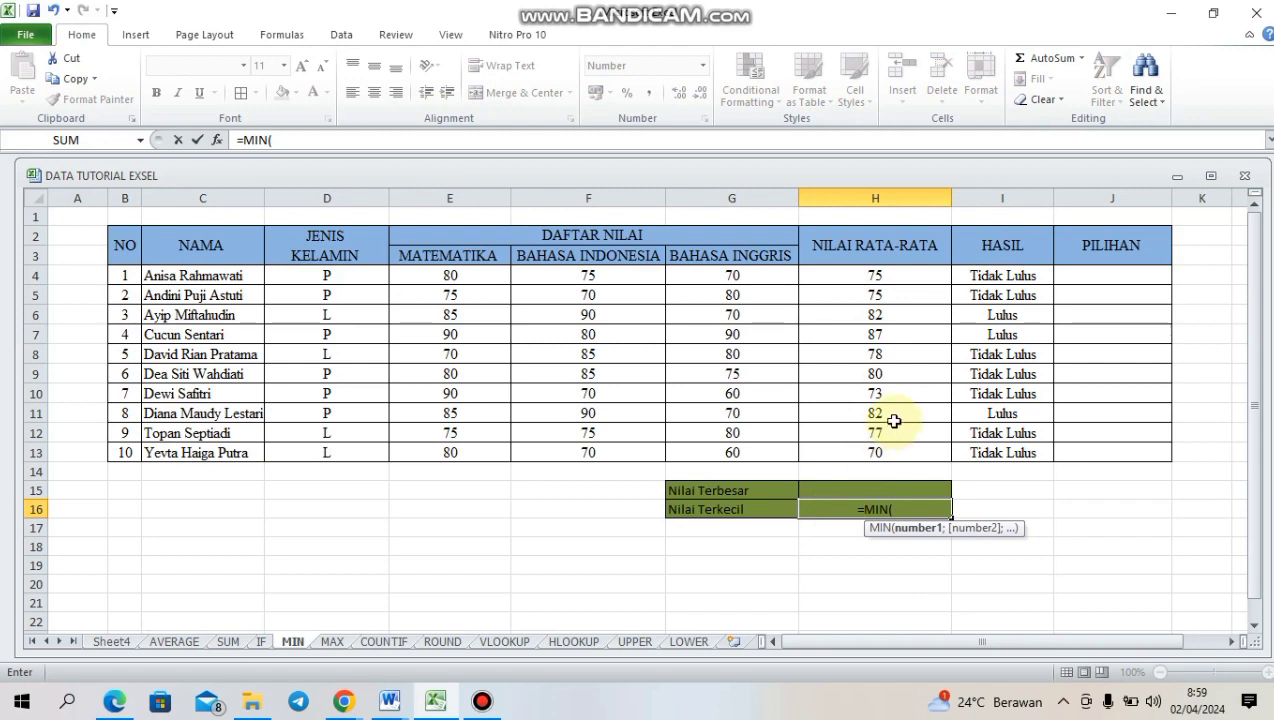
{"action": "left_click_drag", "start_coordinate": [859, 272], "coordinate": [846, 452]}
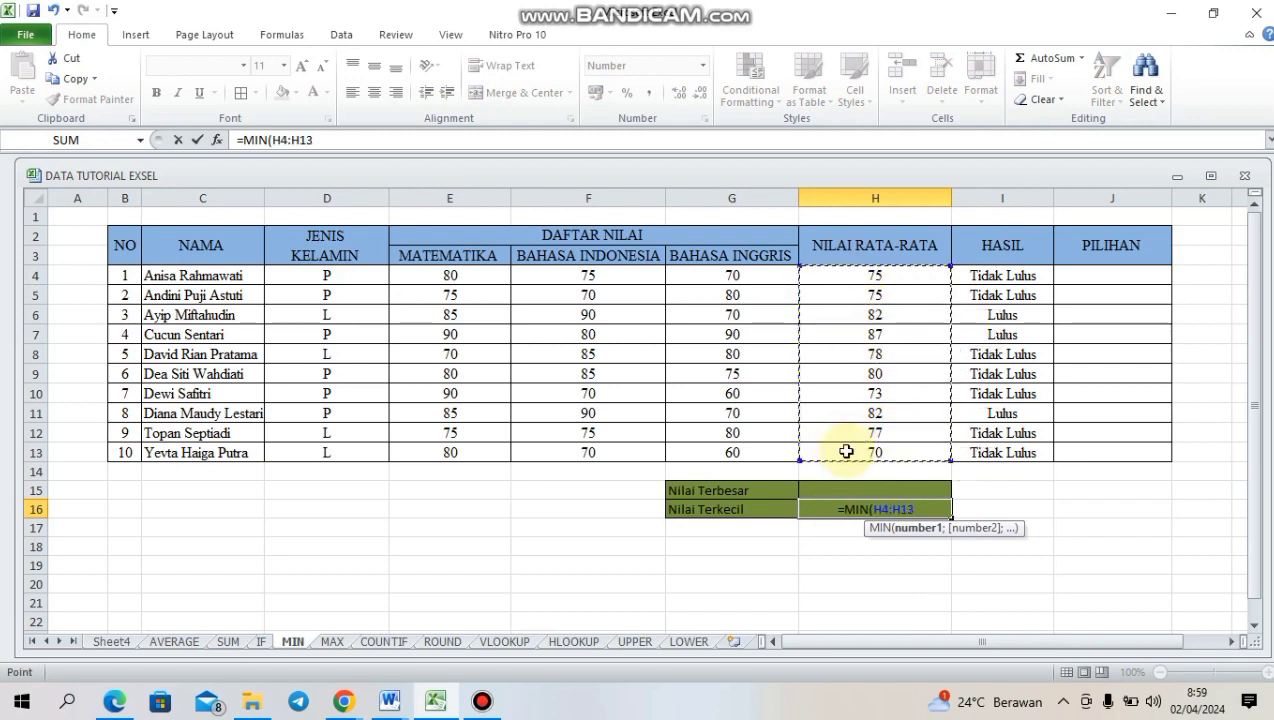
{"action": "type", "text": ")"}
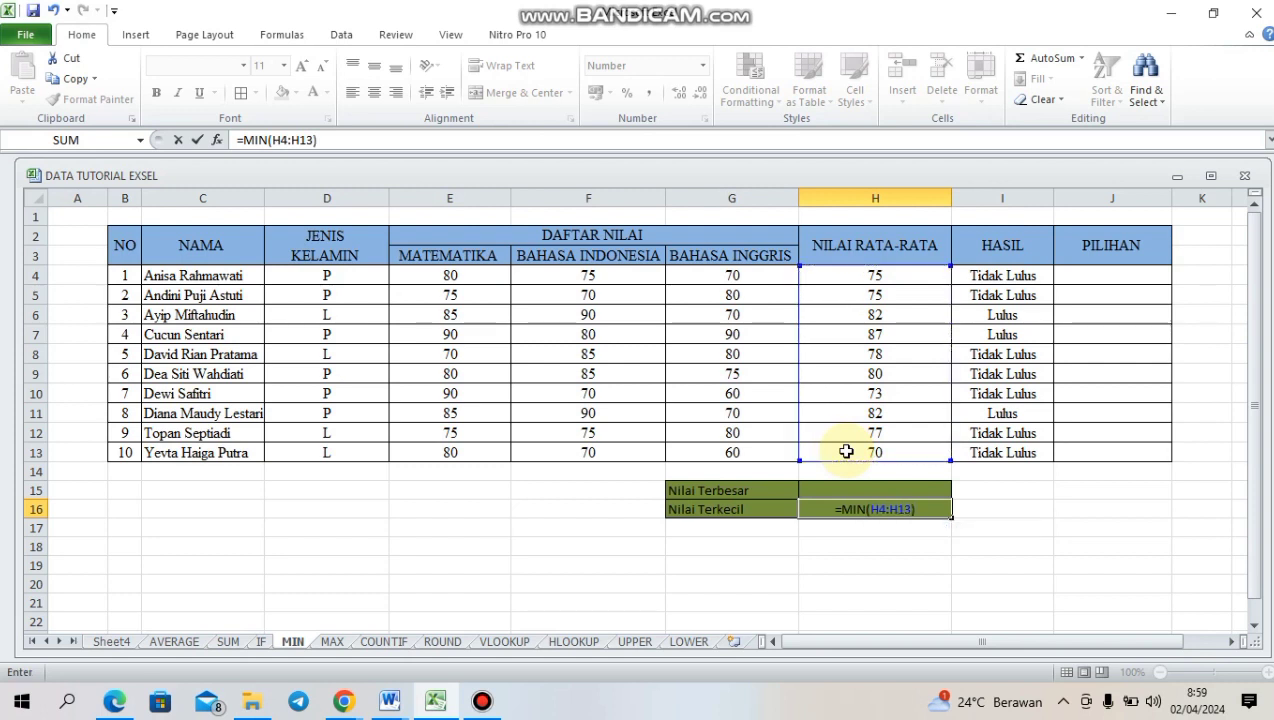
{"action": "key", "text": "Return"}
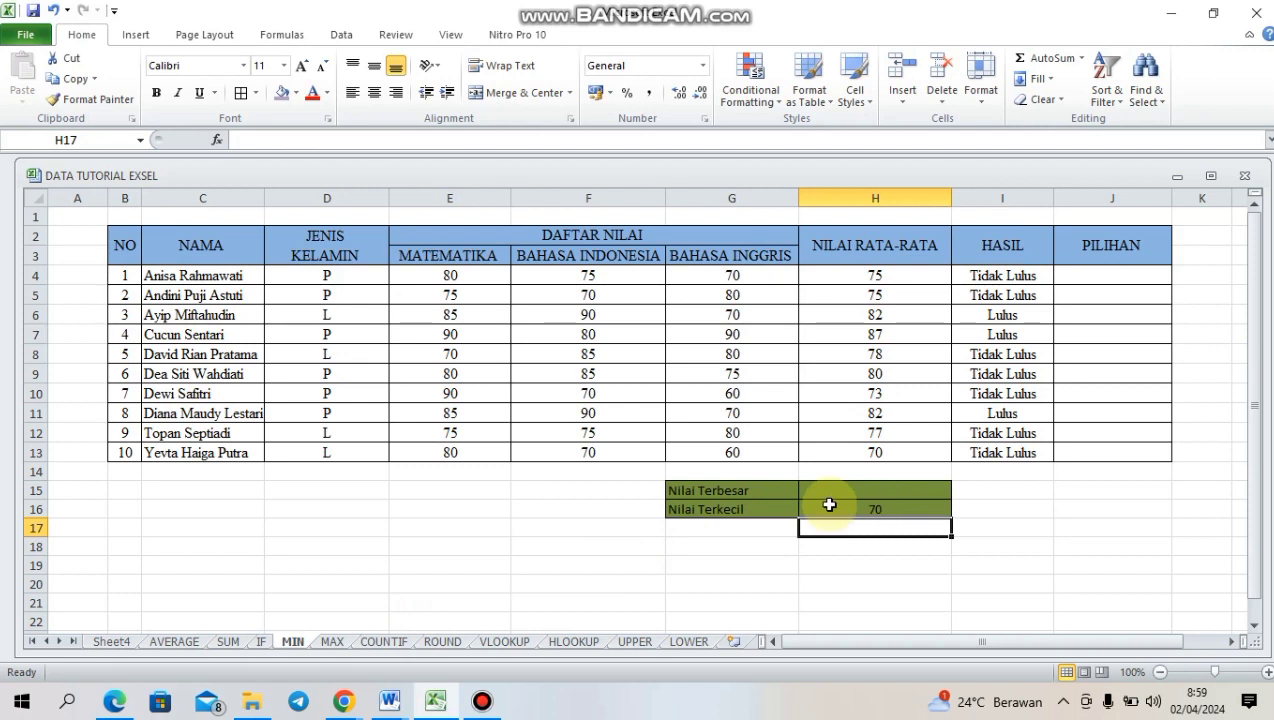
On the MAX sheet, enter =MAX(H4:H13) in the Nilai Terbesar cell, H15.
{"action": "left_click", "coordinate": [332, 643]}
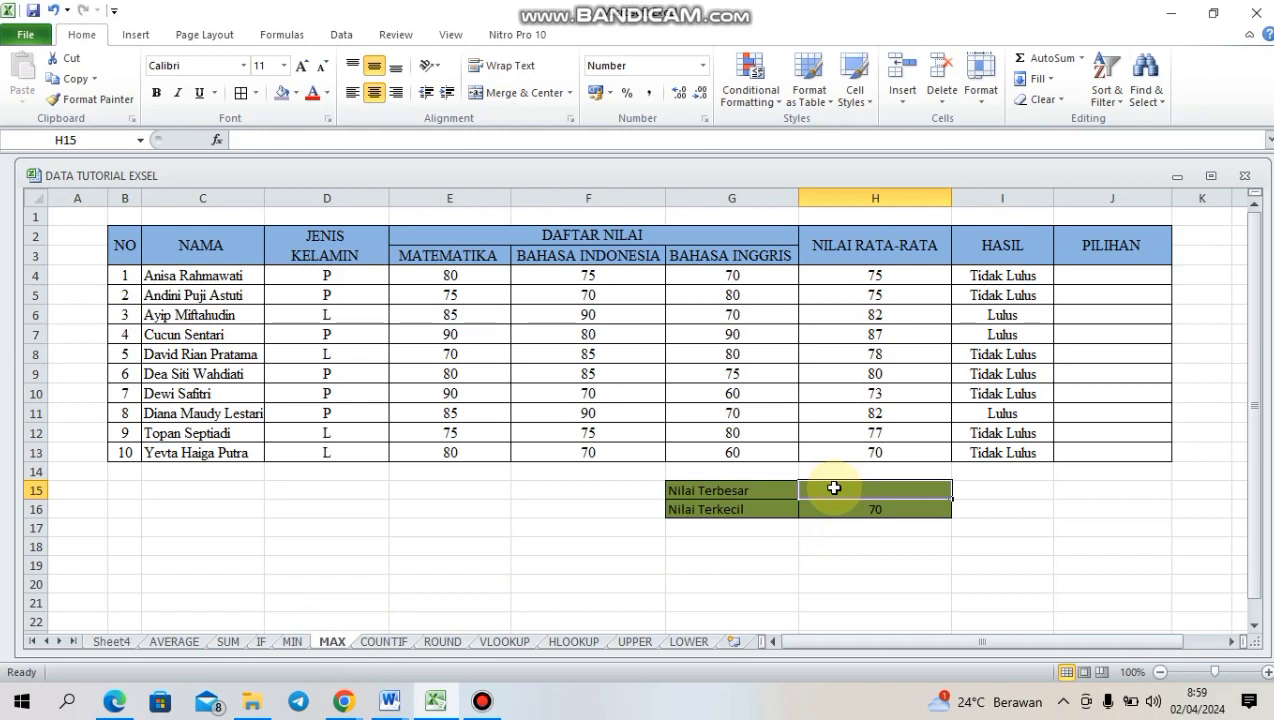
{"action": "type", "text": "="}
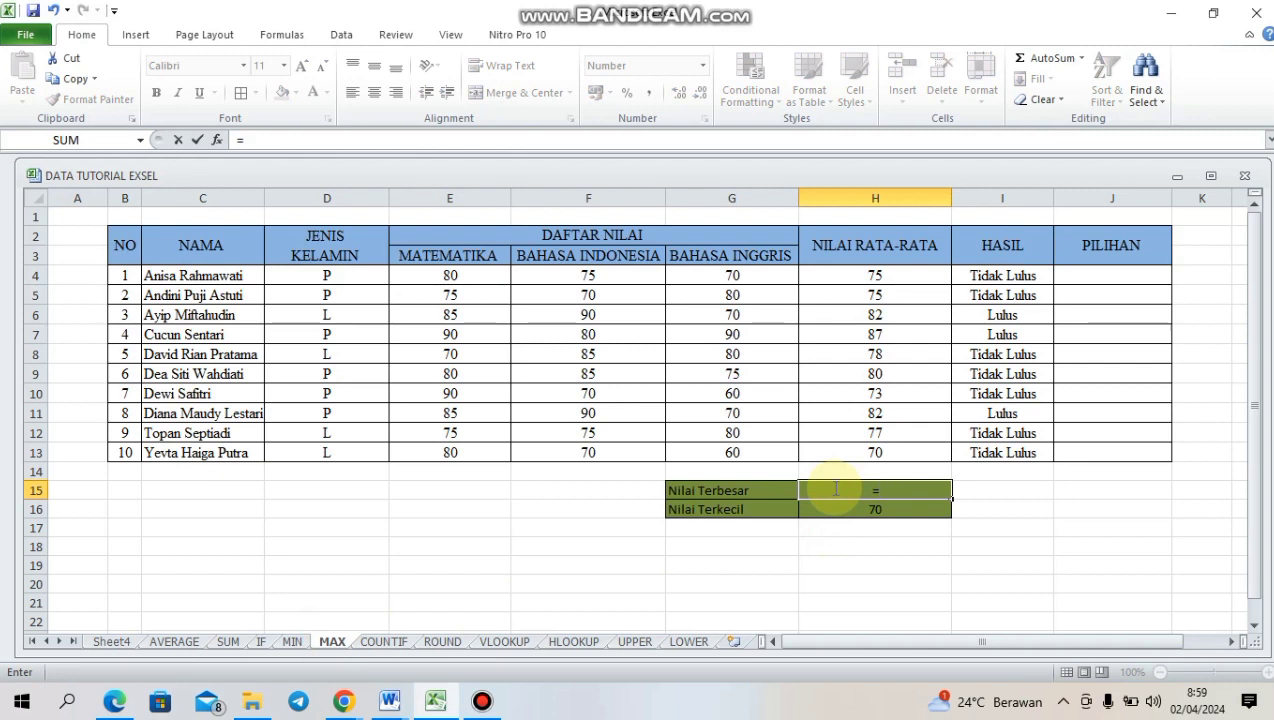
{"action": "type", "text": "MAX("}
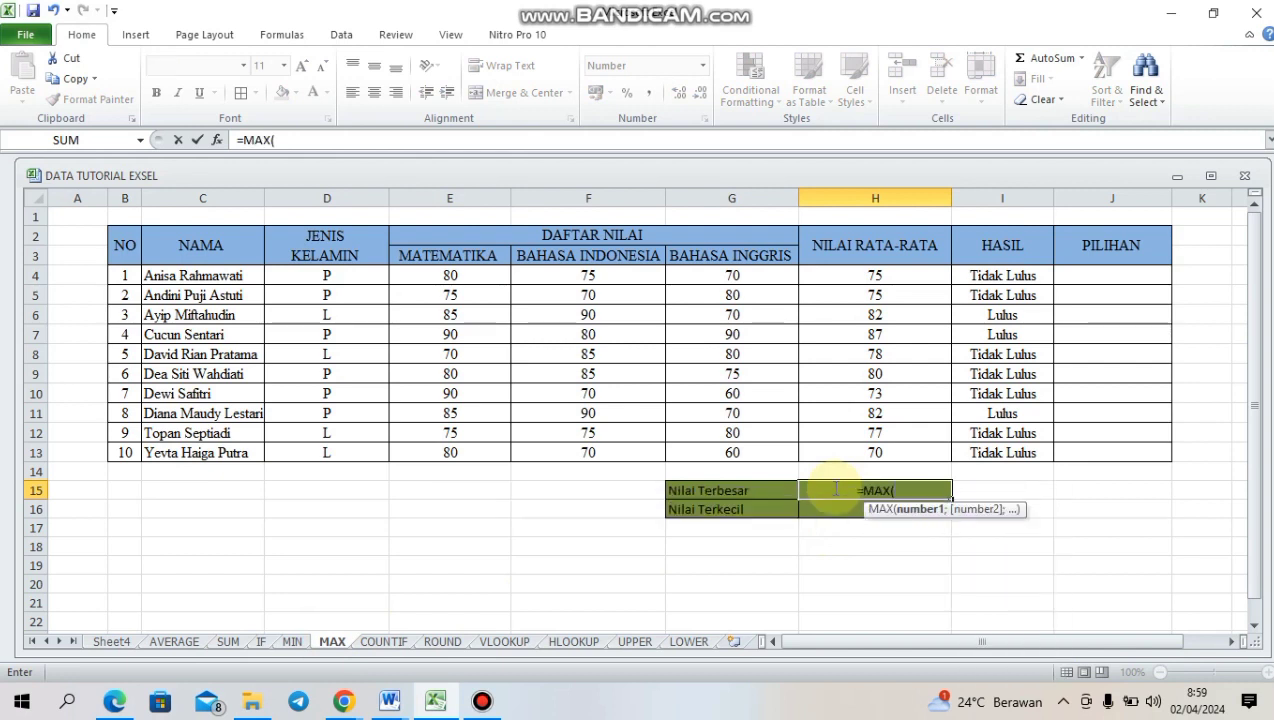
{"action": "left_click_drag", "start_coordinate": [899, 275], "coordinate": [873, 450]}
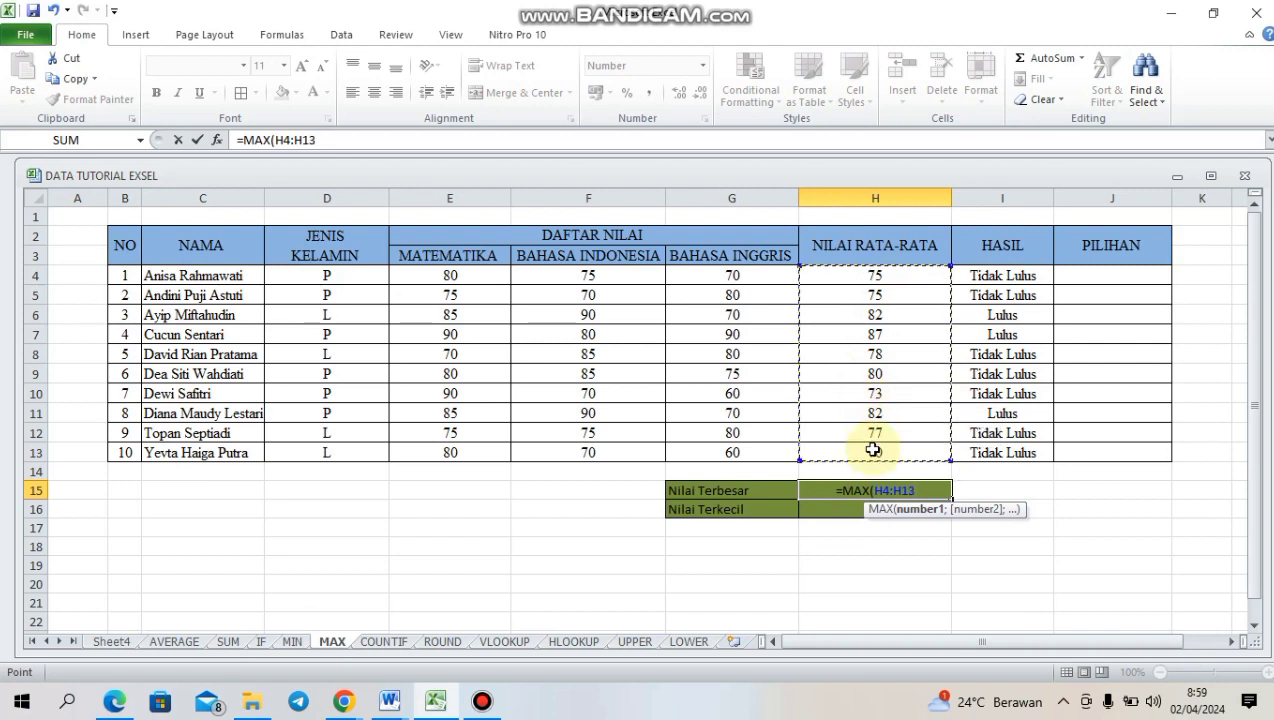
{"action": "type", "text": ")"}
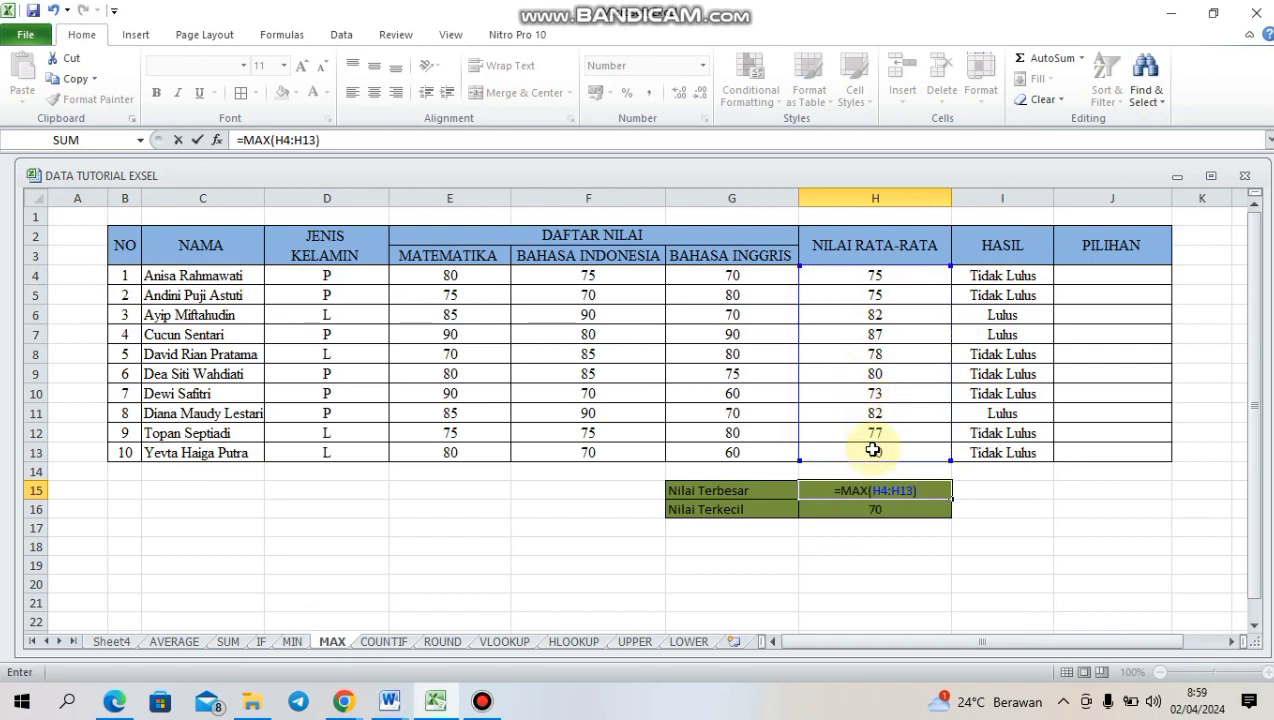
{"action": "key", "text": "Return"}
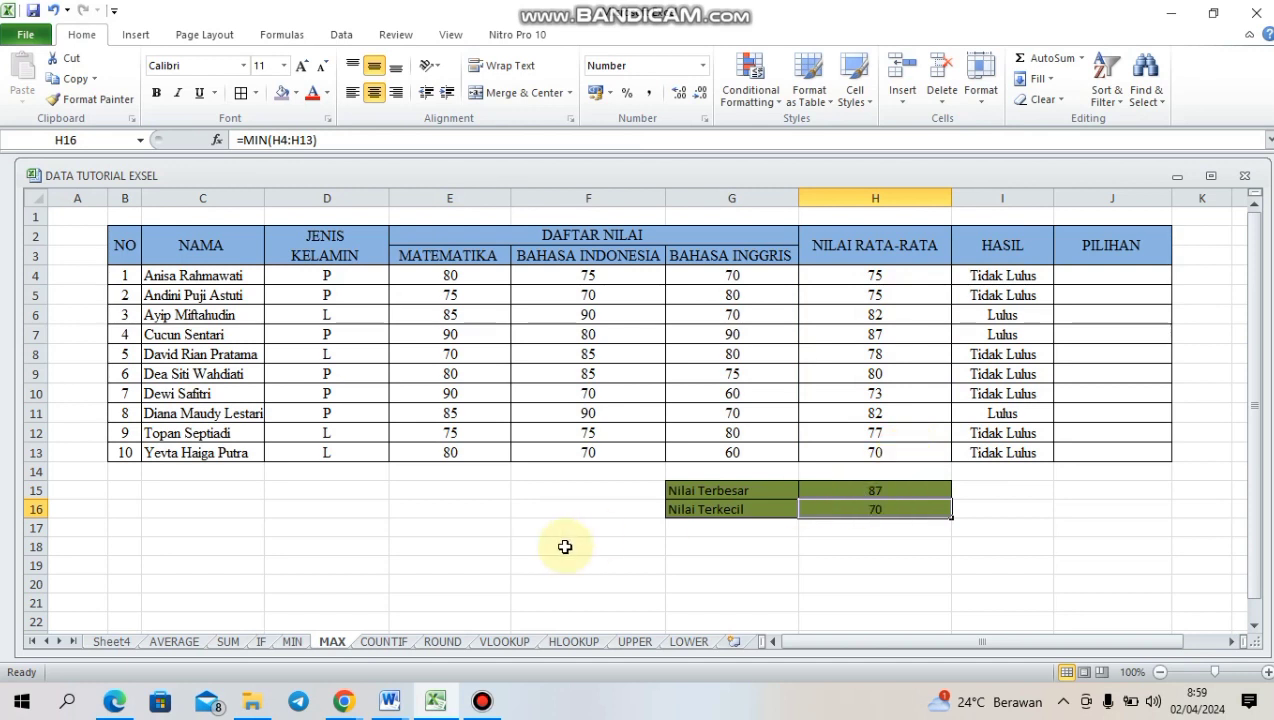
On the COUNTIF sheet, enter =COUNTIF(D4:D13;"L") in the Jumlah Laki-Laki cell, D17.
{"action": "left_click", "coordinate": [386, 642]}
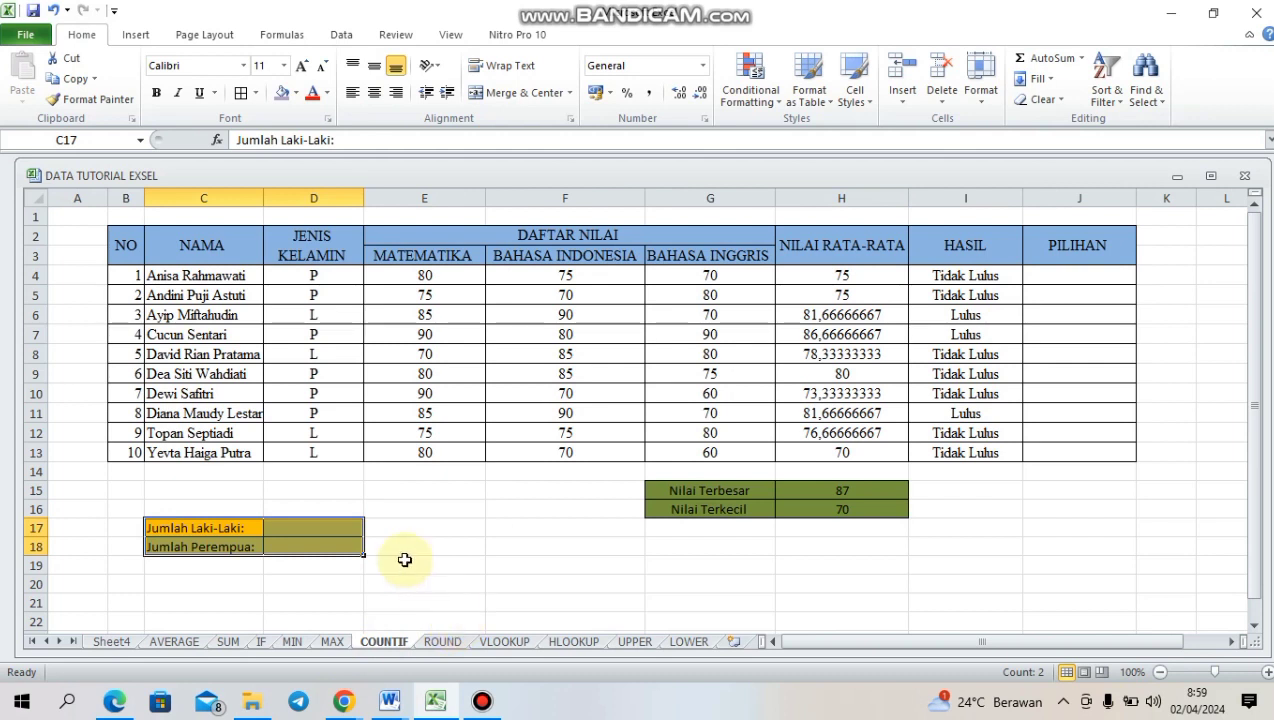
{"action": "left_click", "coordinate": [437, 521]}
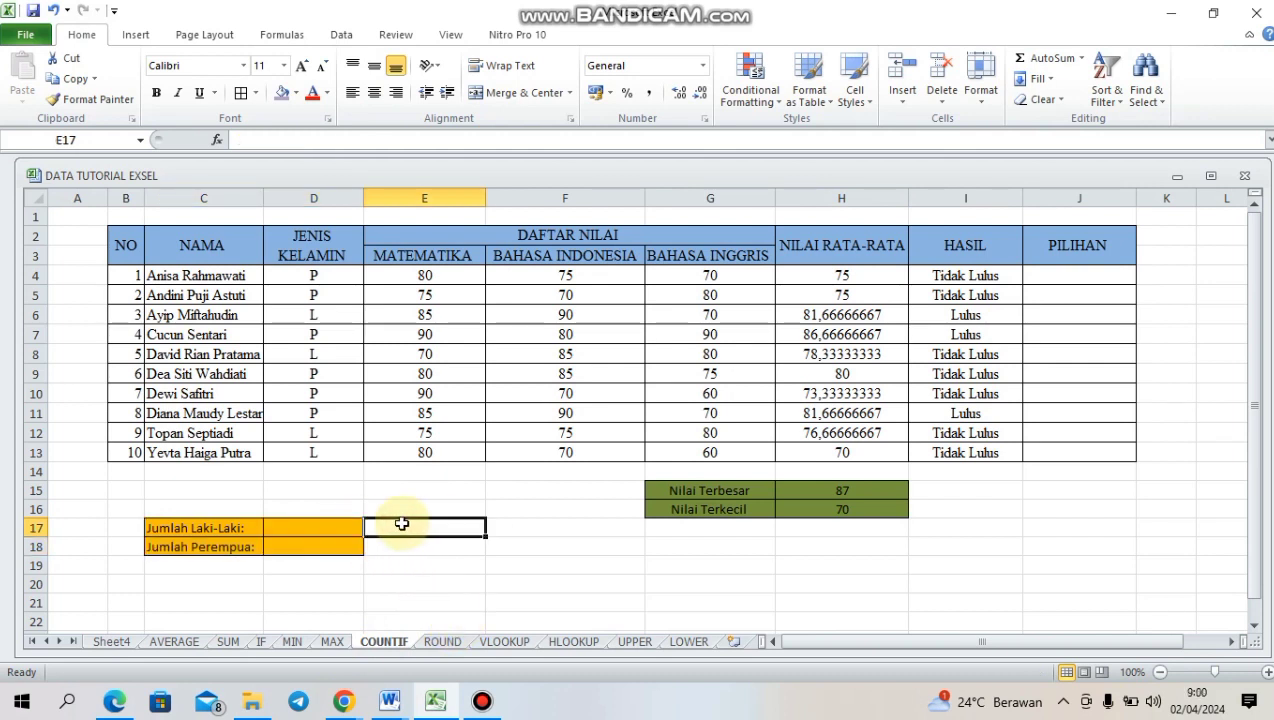
{"action": "left_click", "coordinate": [345, 527]}
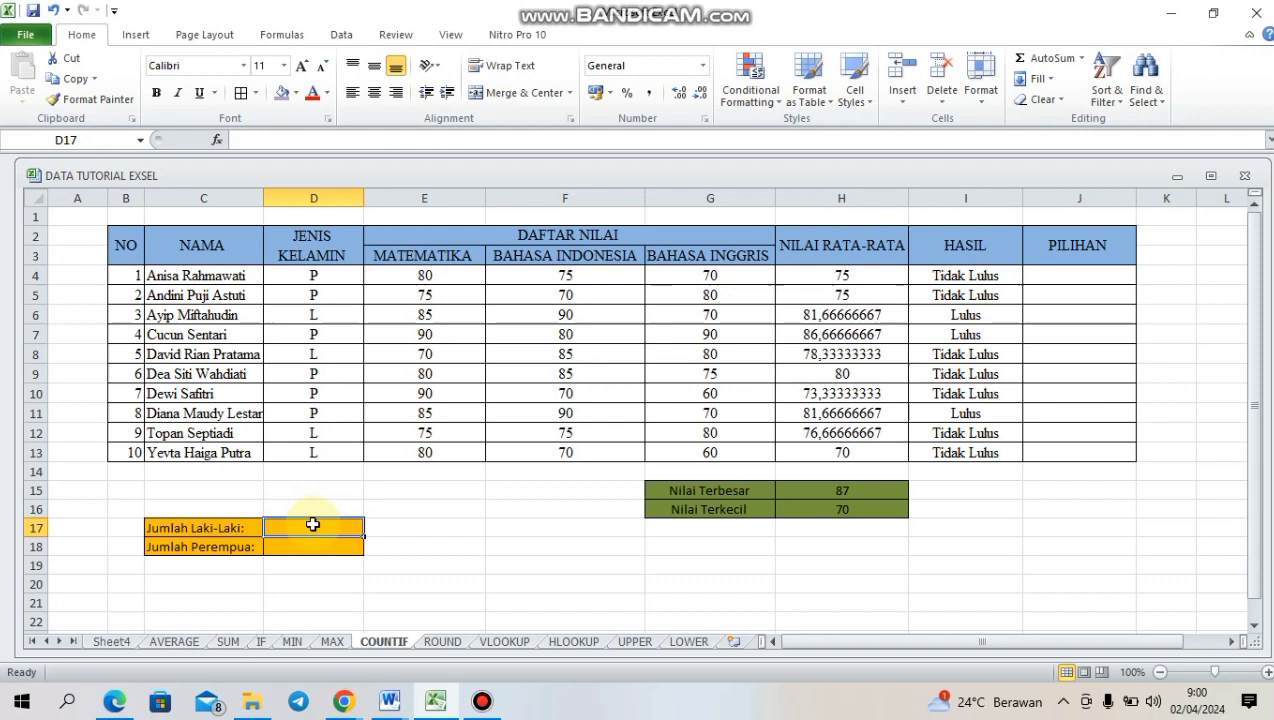
{"action": "type", "text": "="}
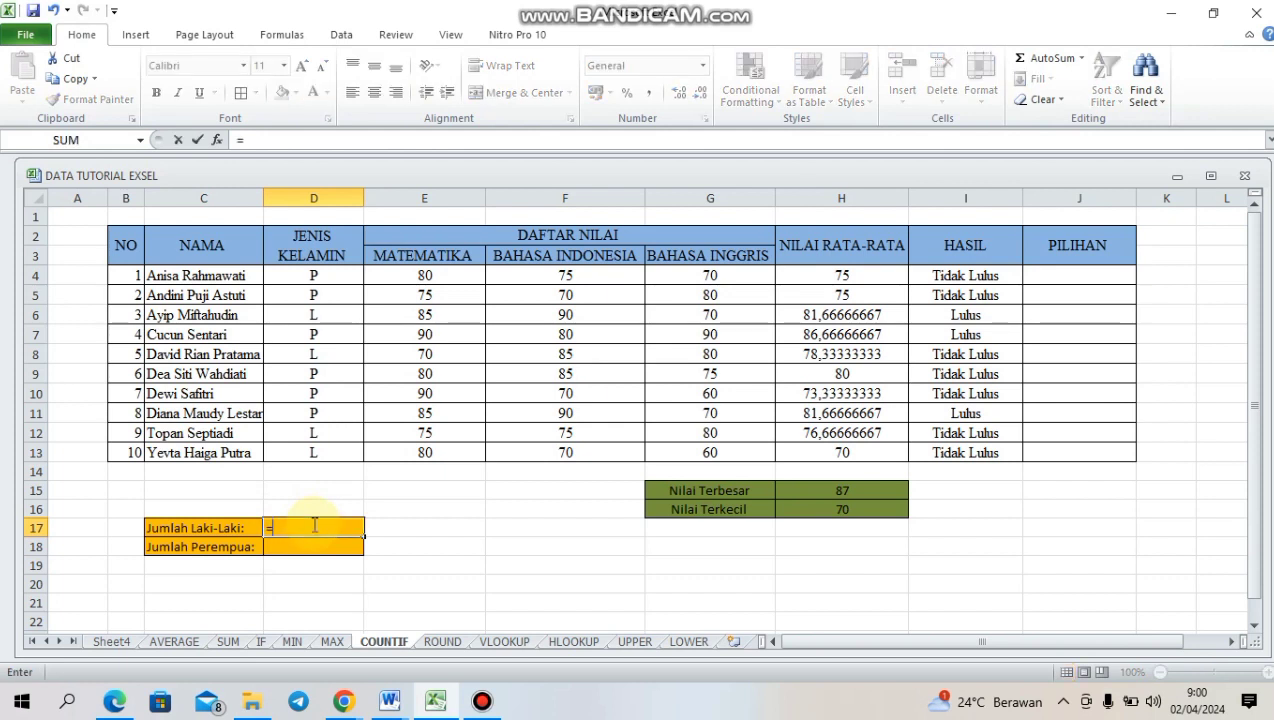
{"action": "type", "text": "COUNT"}
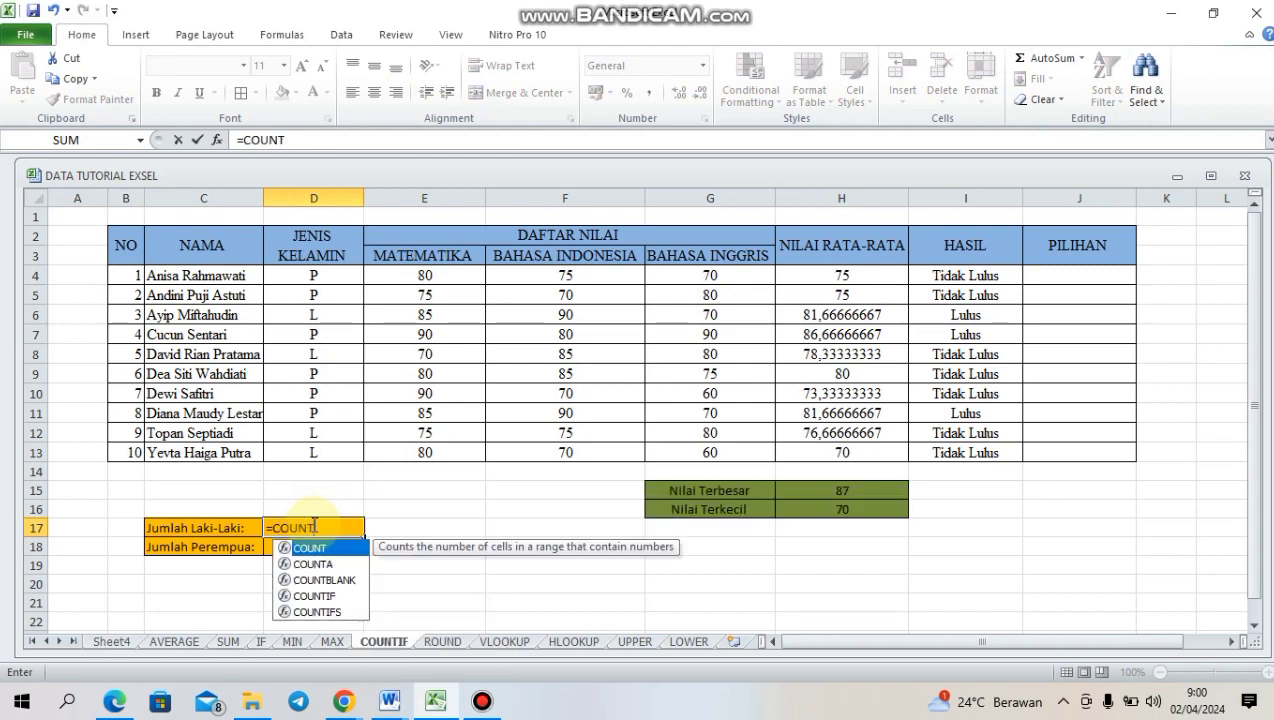
{"action": "type", "text": "IF("}
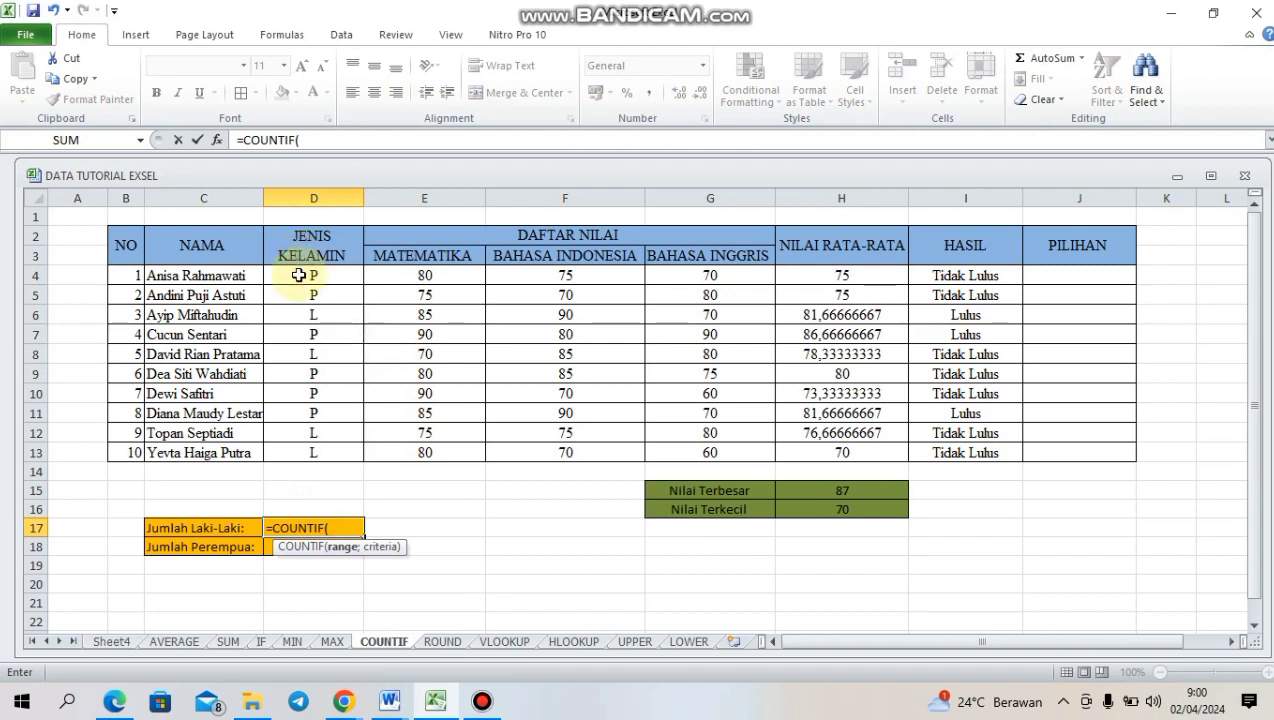
{"action": "left_click_drag", "start_coordinate": [298, 275], "coordinate": [298, 450]}
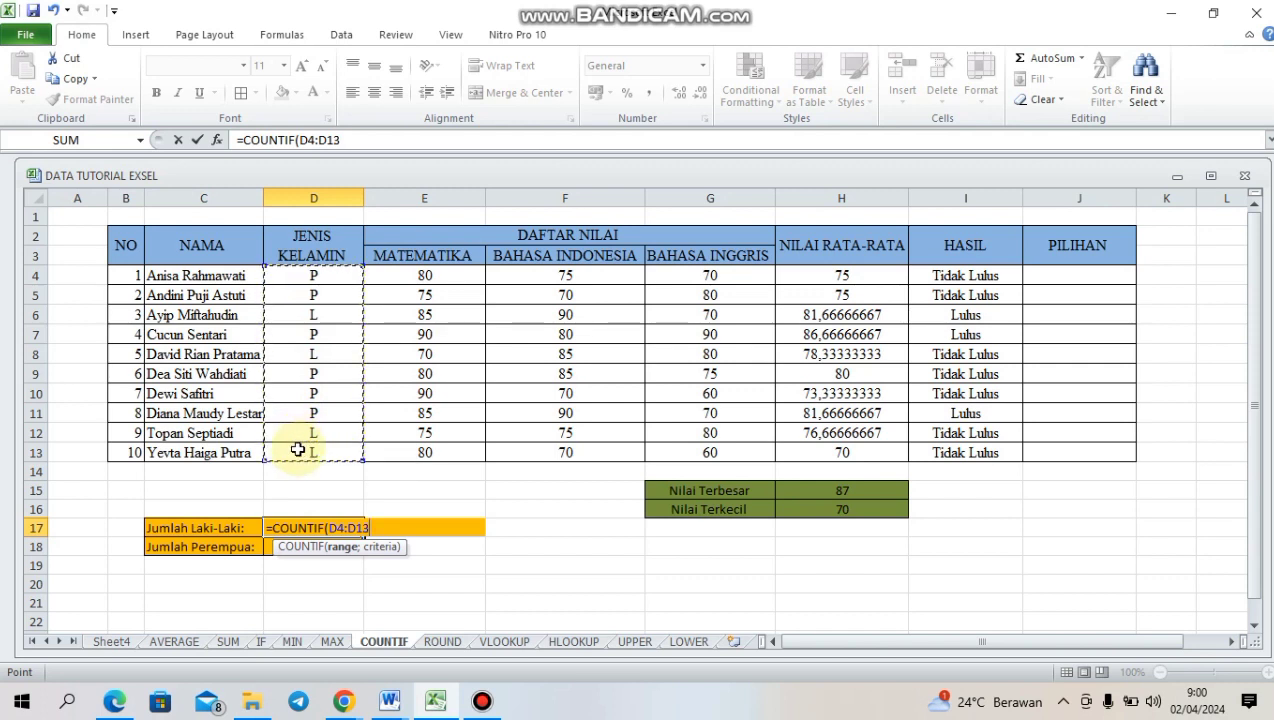
{"action": "type", "text": ";"}
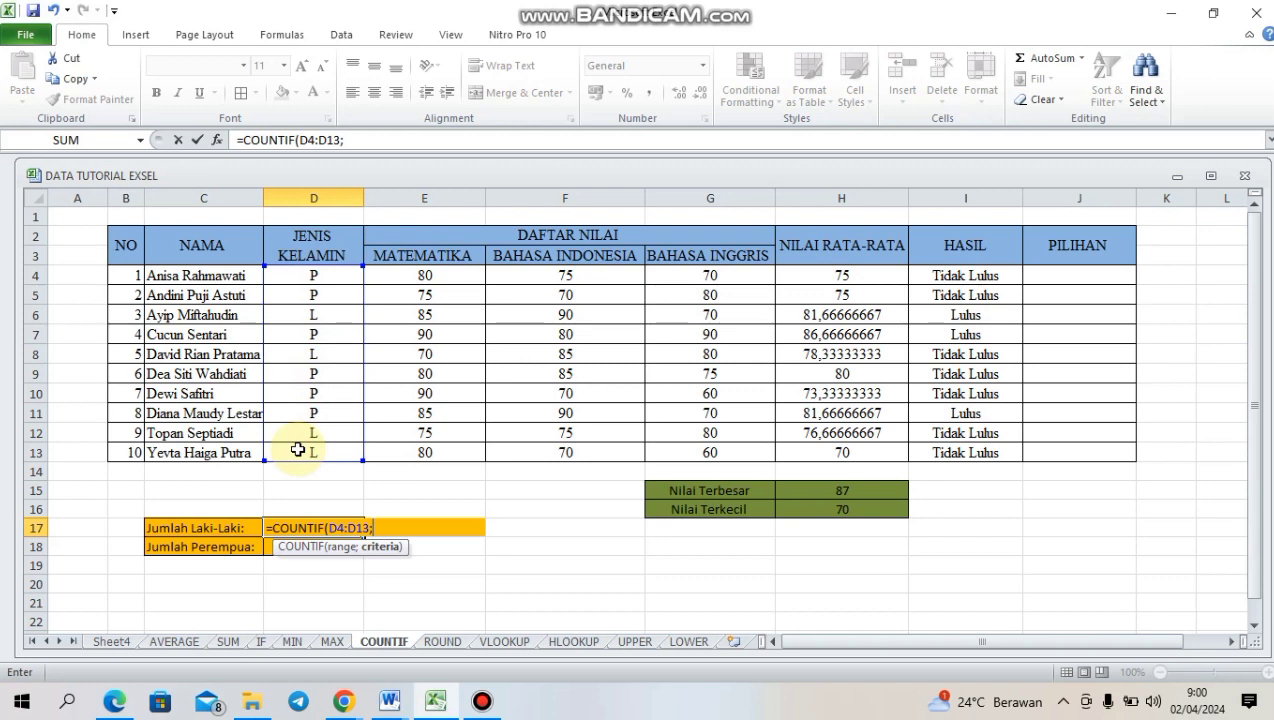
{"action": "type", "text": "\"L\")"}
{"action": "key", "text": "Return"}
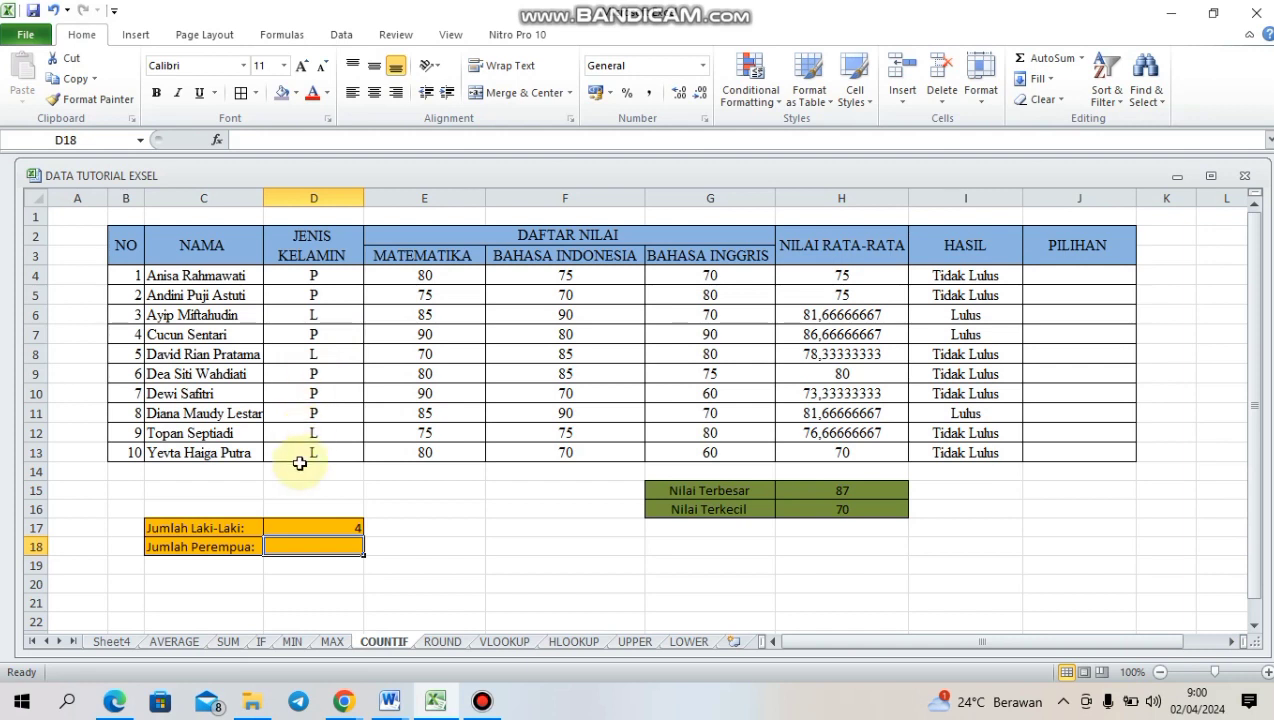
Enter =COUNTIF(D4:D13;"P") in cell D18 to count the female students.
{"action": "double_click", "coordinate": [337, 549]}
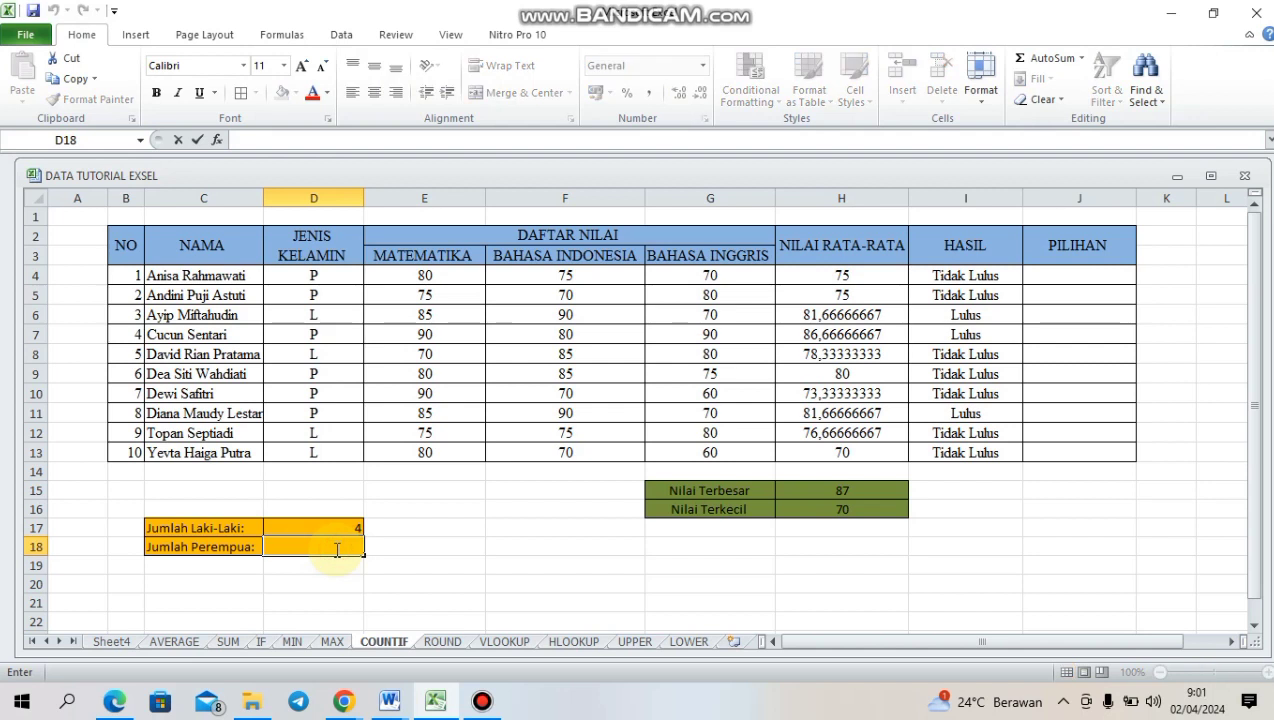
{"action": "type", "text": "="}
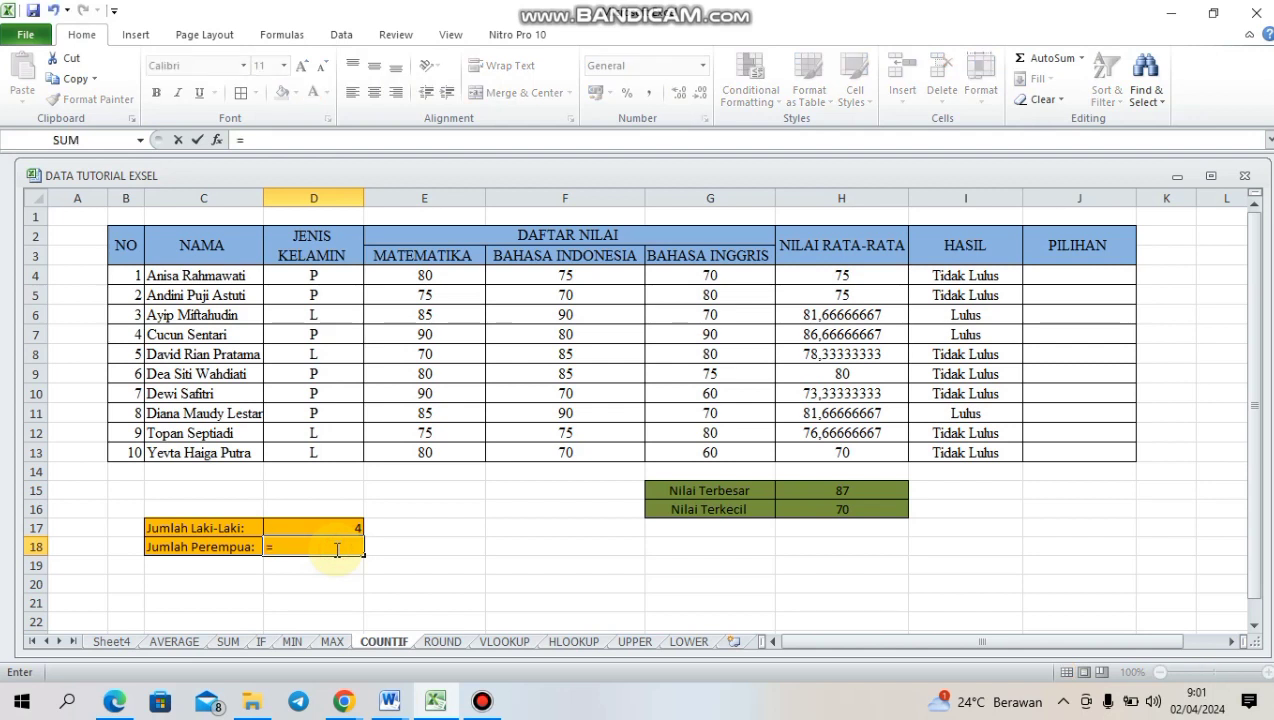
{"action": "type", "text": "c"}
{"action": "key", "text": "BackSpace"}
{"action": "type", "text": "COUNTIF"}
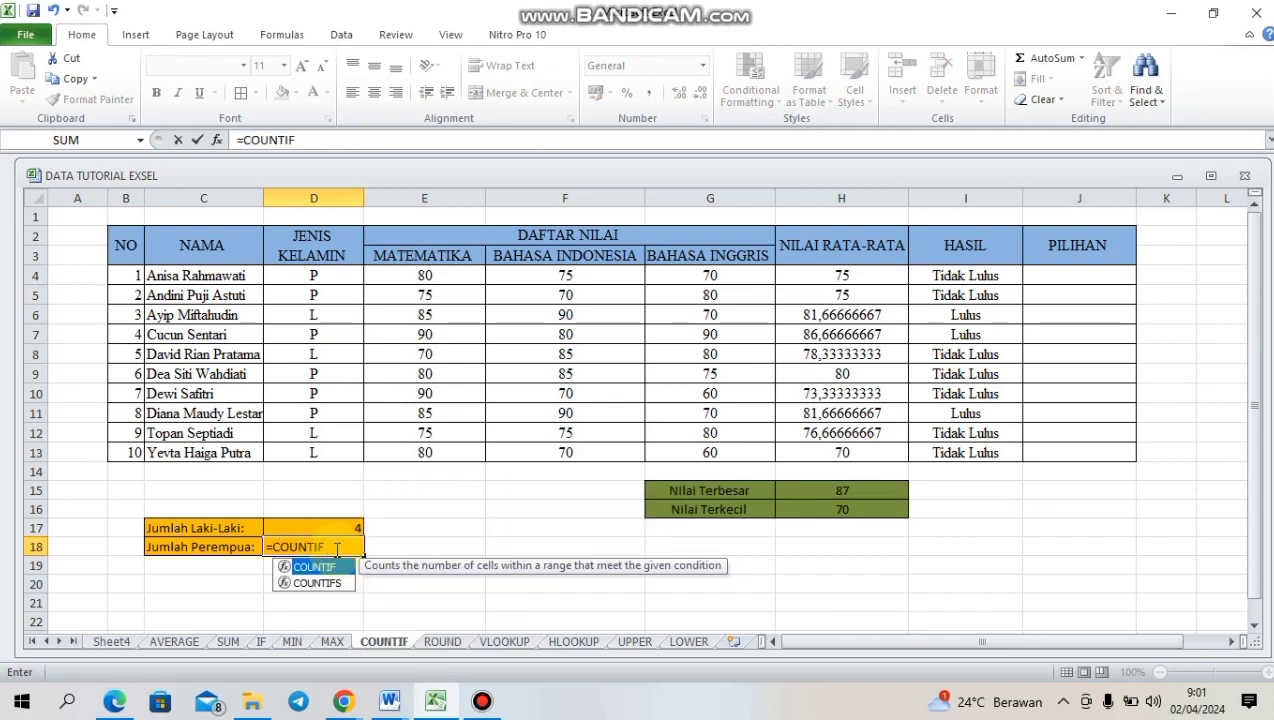
{"action": "type", "text": "("}
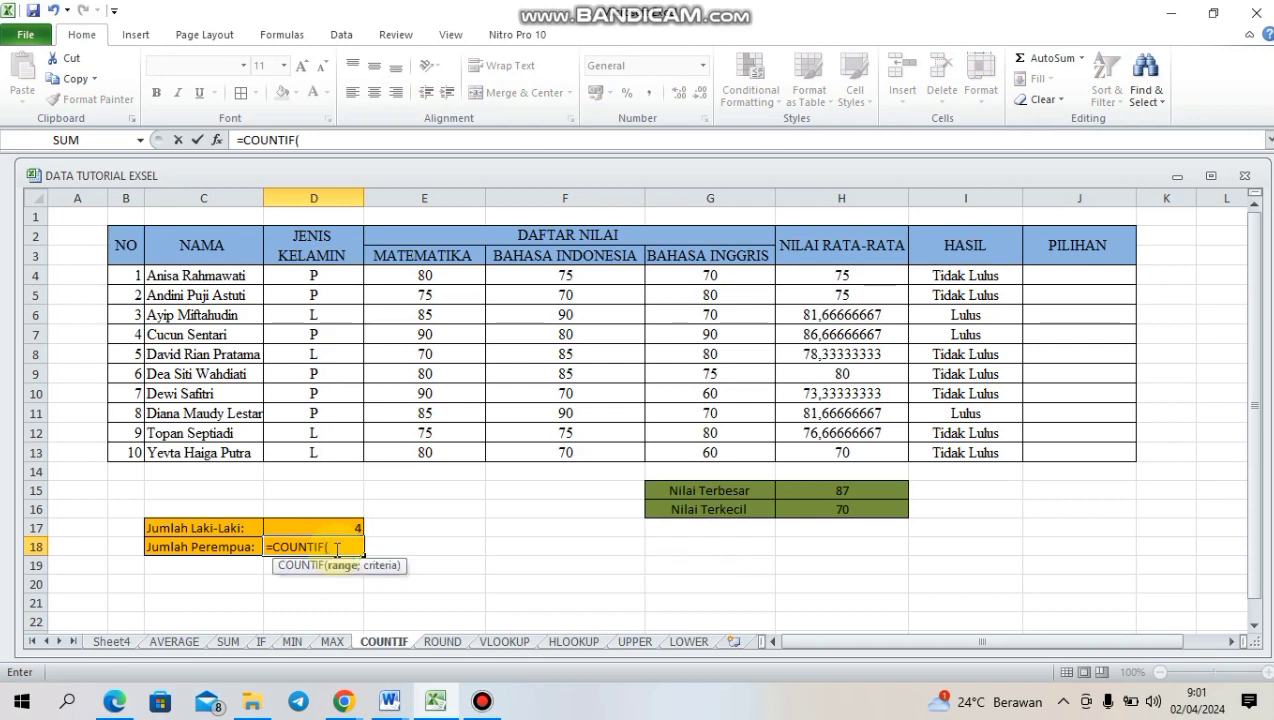
{"action": "left_click_drag", "start_coordinate": [314, 275], "coordinate": [313, 452]}
{"action": "type", "text": ";\"P\""}
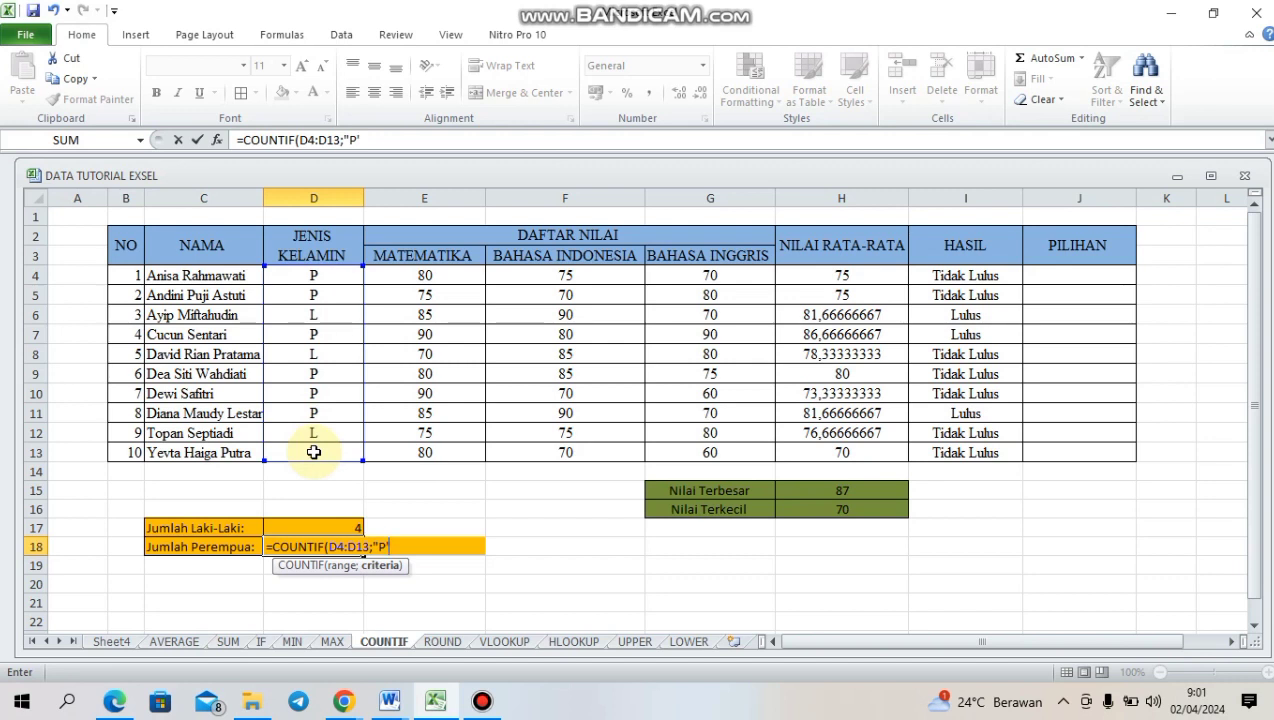
{"action": "type", "text": ")"}
{"action": "key", "text": "Return"}
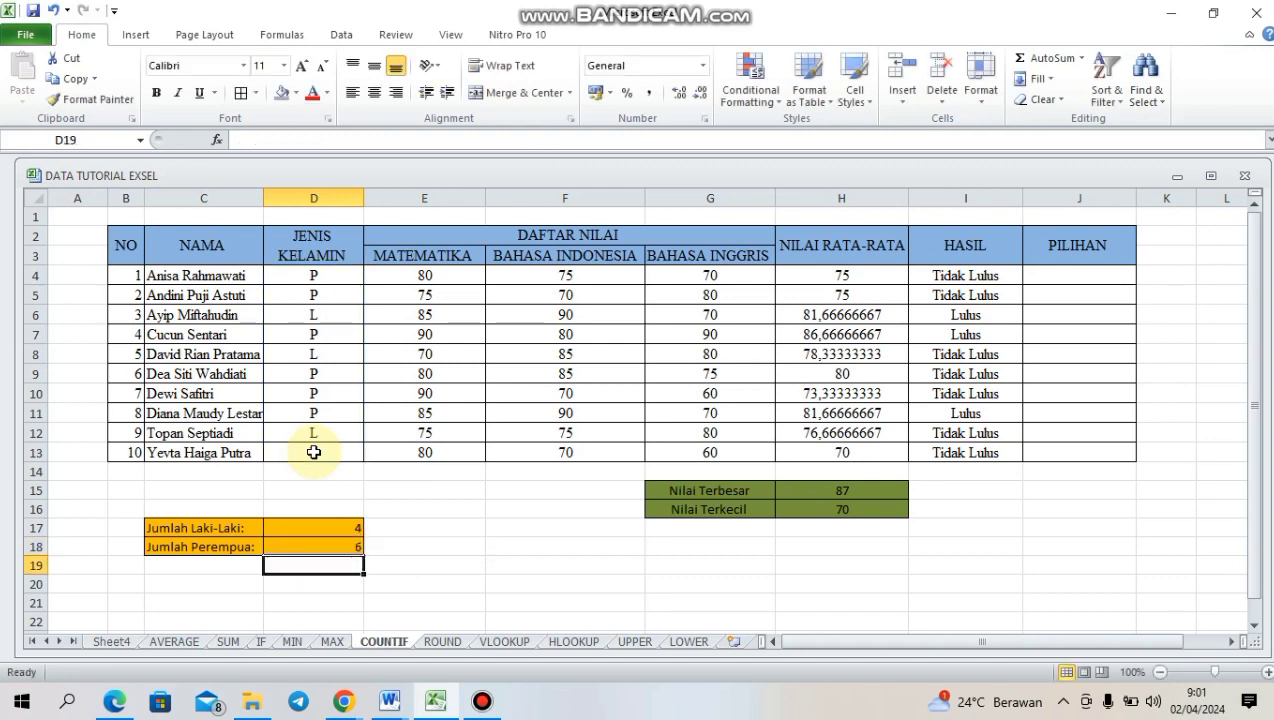
Centre the two count results in cells D17 and D18 horizontally.
{"action": "left_click", "coordinate": [288, 525]}
{"action": "double_click", "coordinate": [288, 525]}
{"action": "left_click_drag", "start_coordinate": [392, 527], "coordinate": [340, 543]}
{"action": "key", "text": "Return"}
{"action": "left_click", "coordinate": [374, 92]}
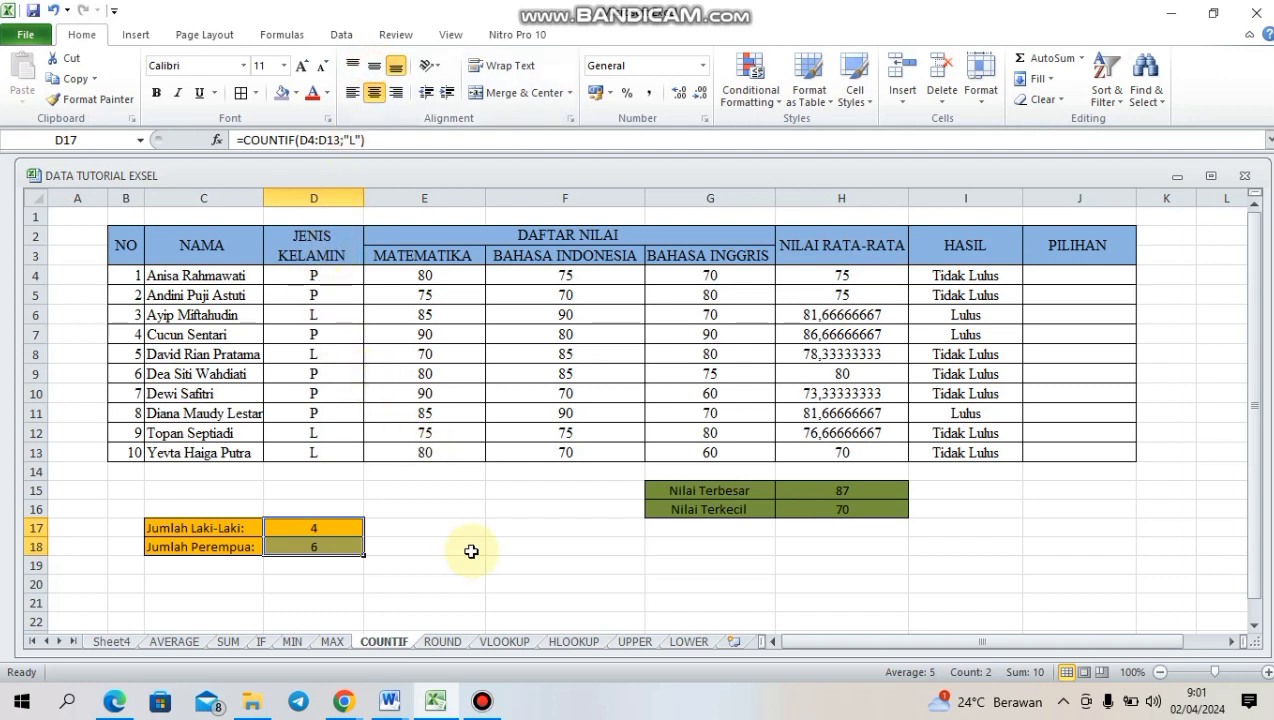
On the ROUND sheet, enter =ROUND(H4:H13;0) in the first Pembulatan cell, I4.
{"action": "left_click", "coordinate": [443, 643]}
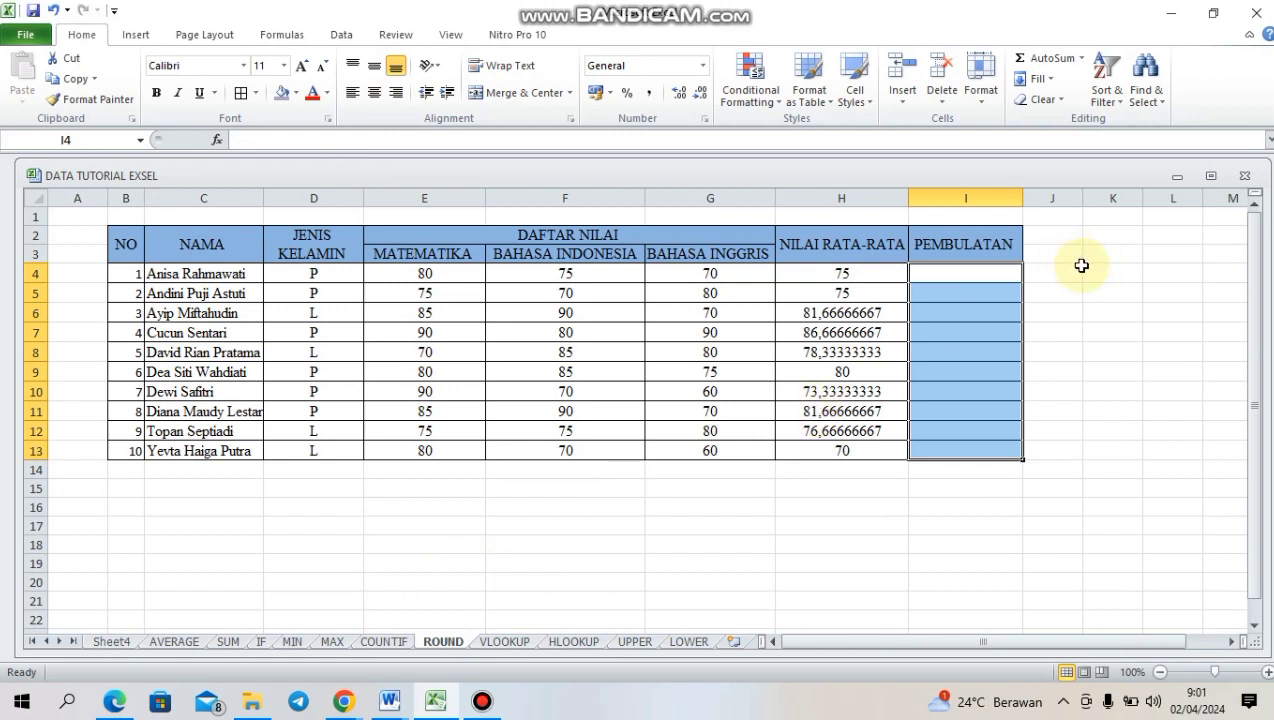
{"action": "left_click", "coordinate": [1075, 275]}
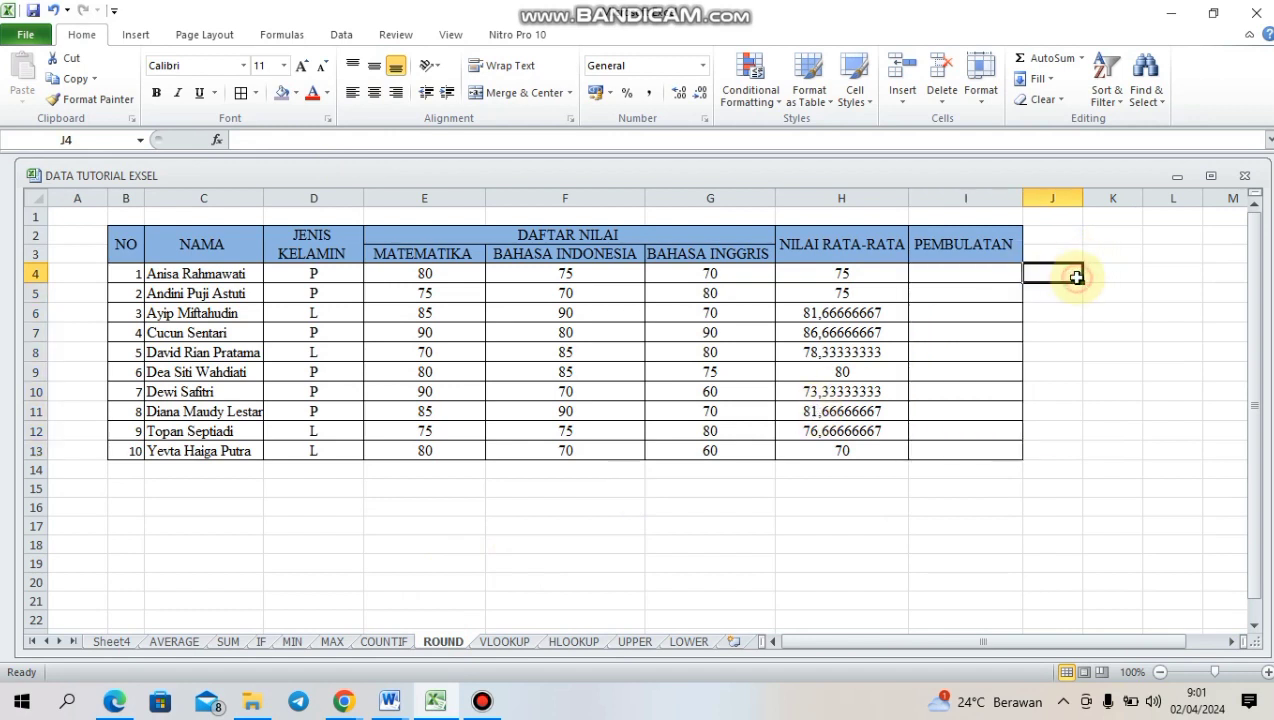
{"action": "left_click", "coordinate": [961, 270]}
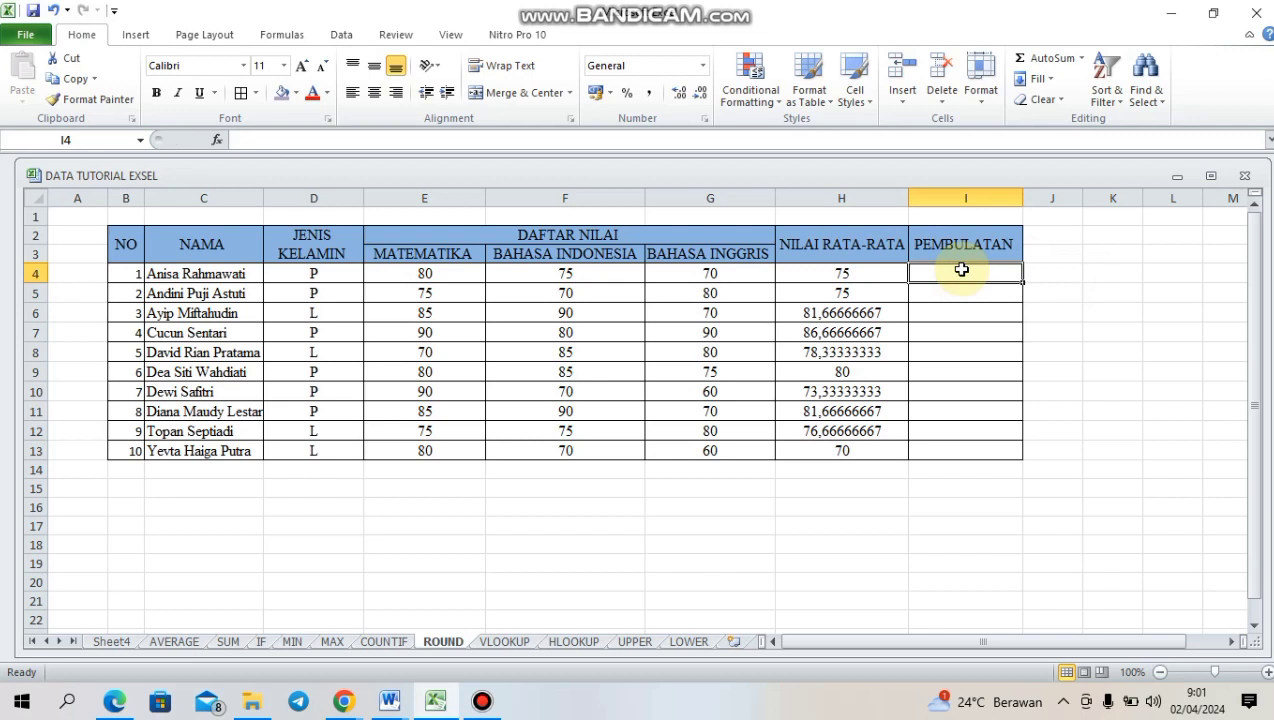
{"action": "type", "text": "="}
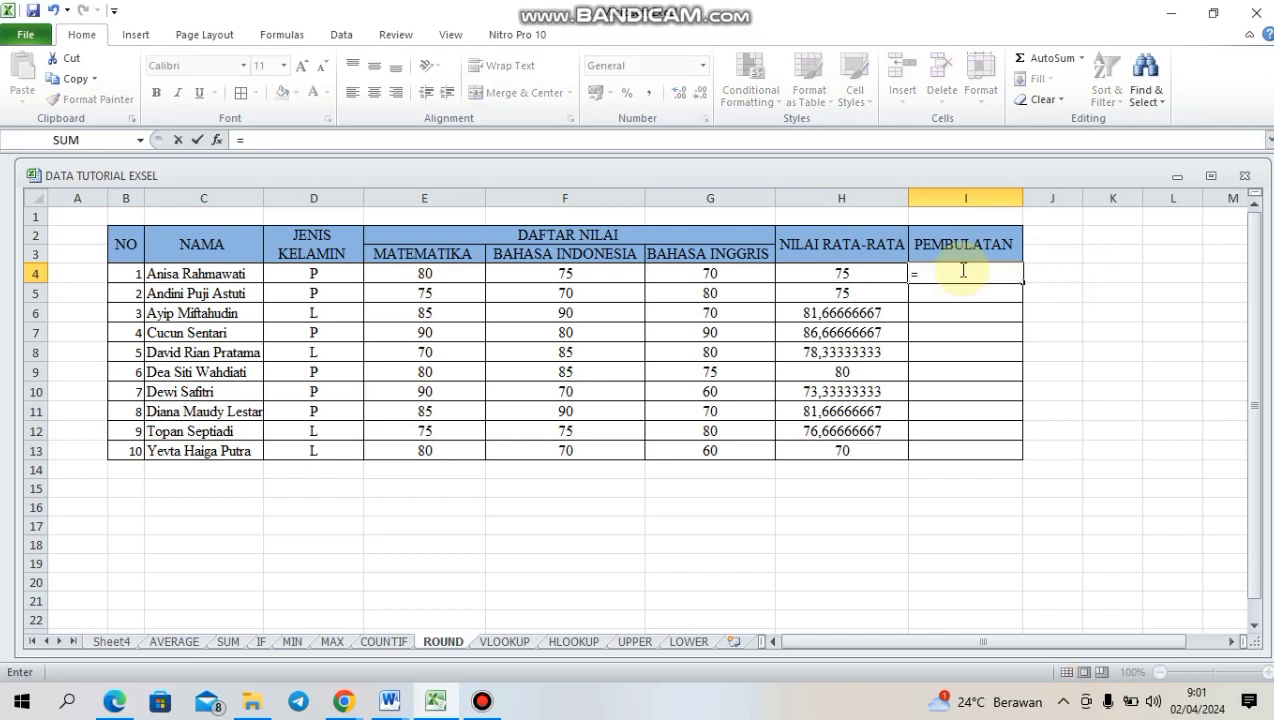
{"action": "type", "text": "r"}
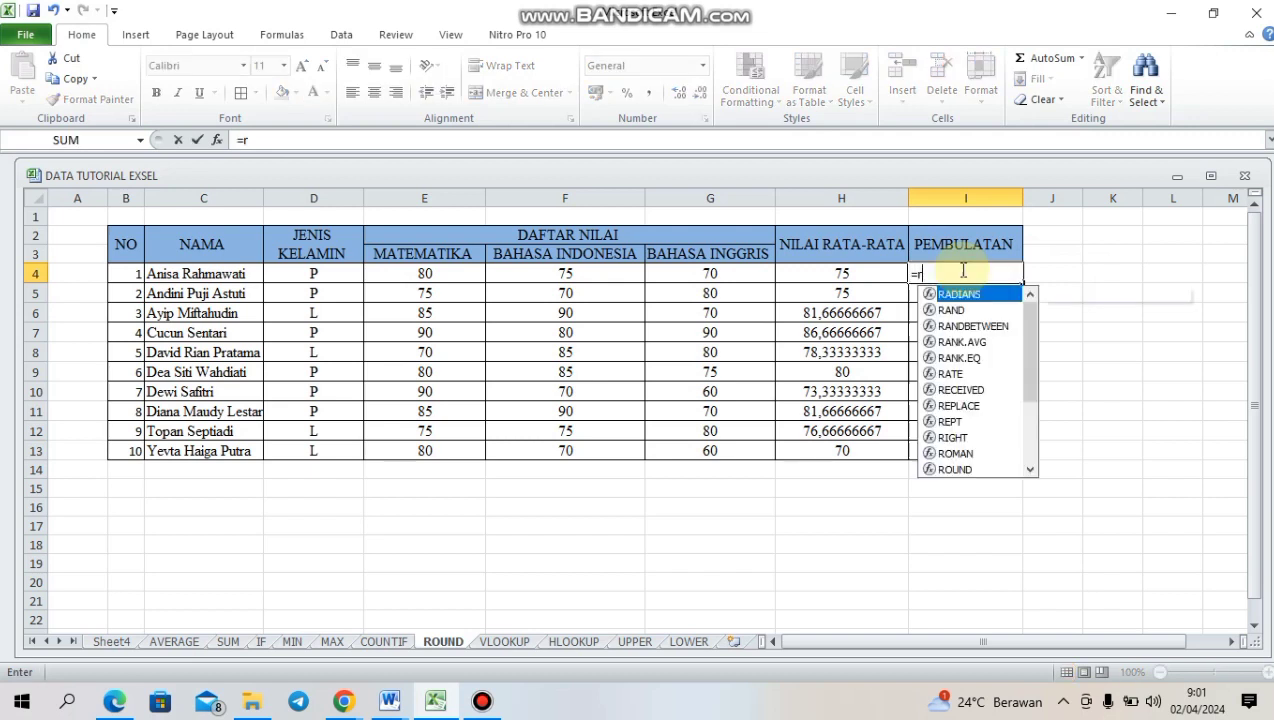
{"action": "key", "text": "BackSpace"}
{"action": "type", "text": "ROUB"}
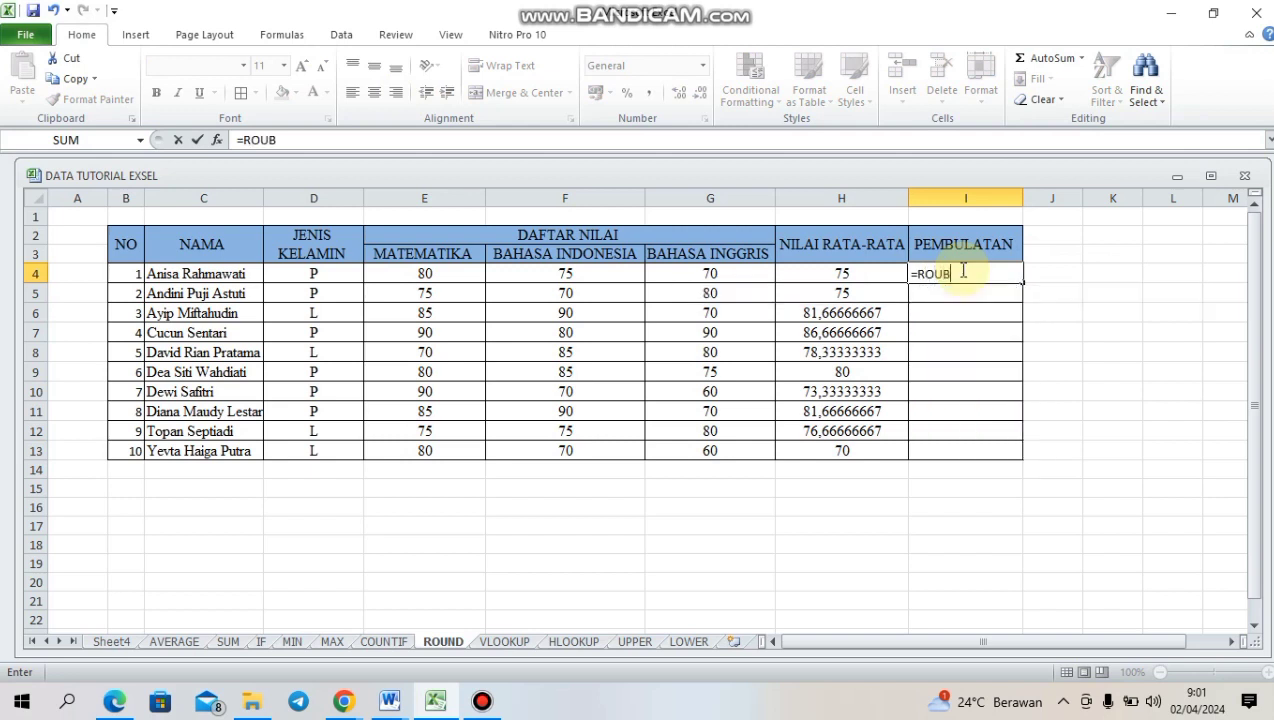
{"action": "key", "text": "BackSpace"}
{"action": "type", "text": "ND("}
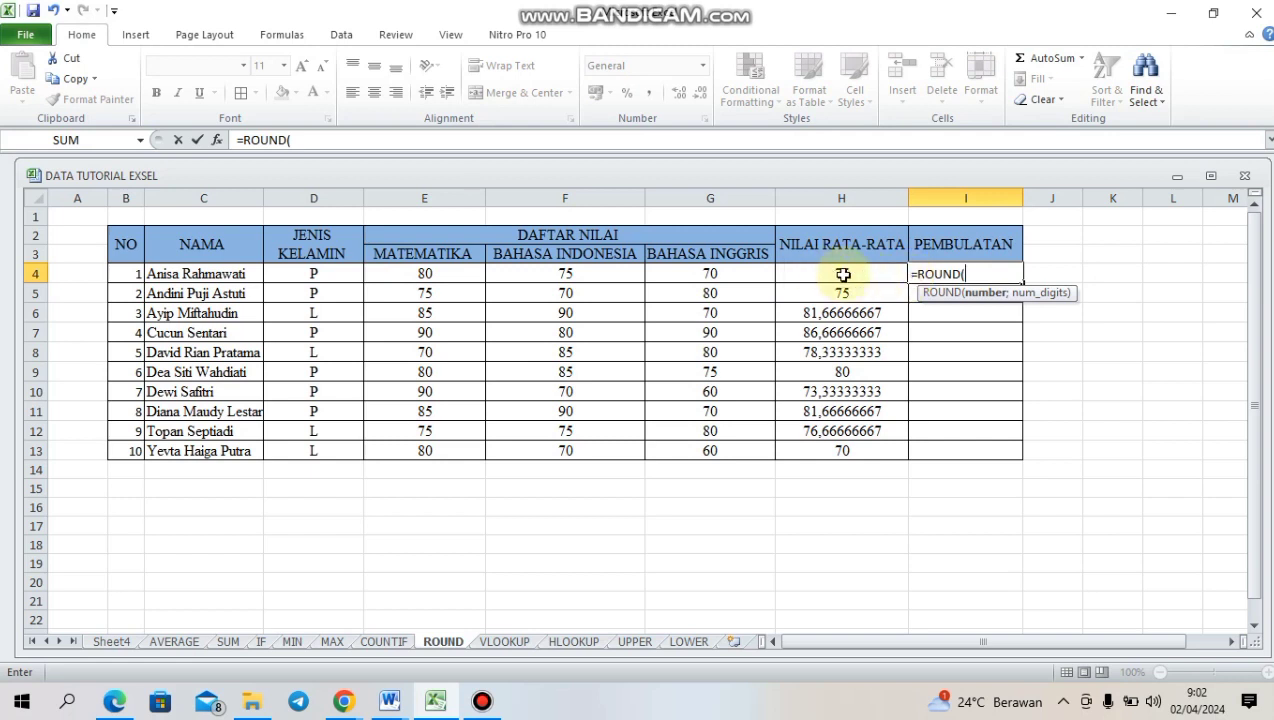
{"action": "left_click_drag", "start_coordinate": [829, 275], "coordinate": [819, 447]}
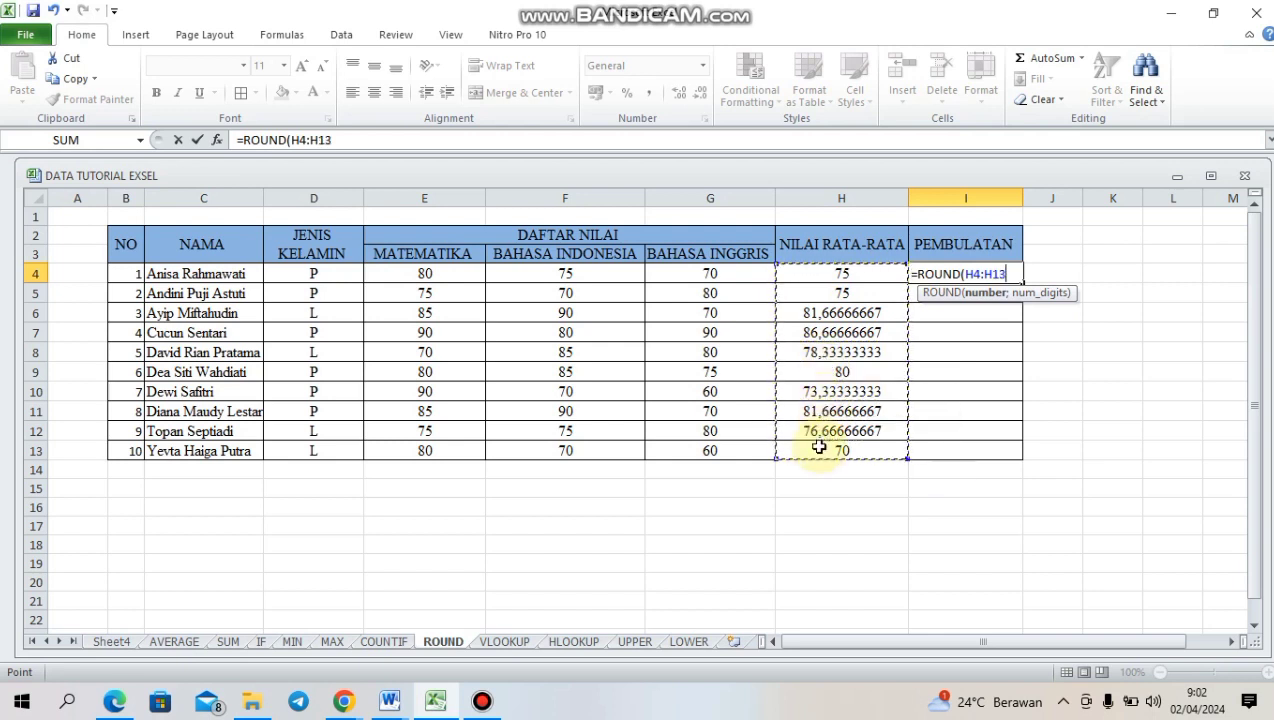
{"action": "type", "text": ";"}
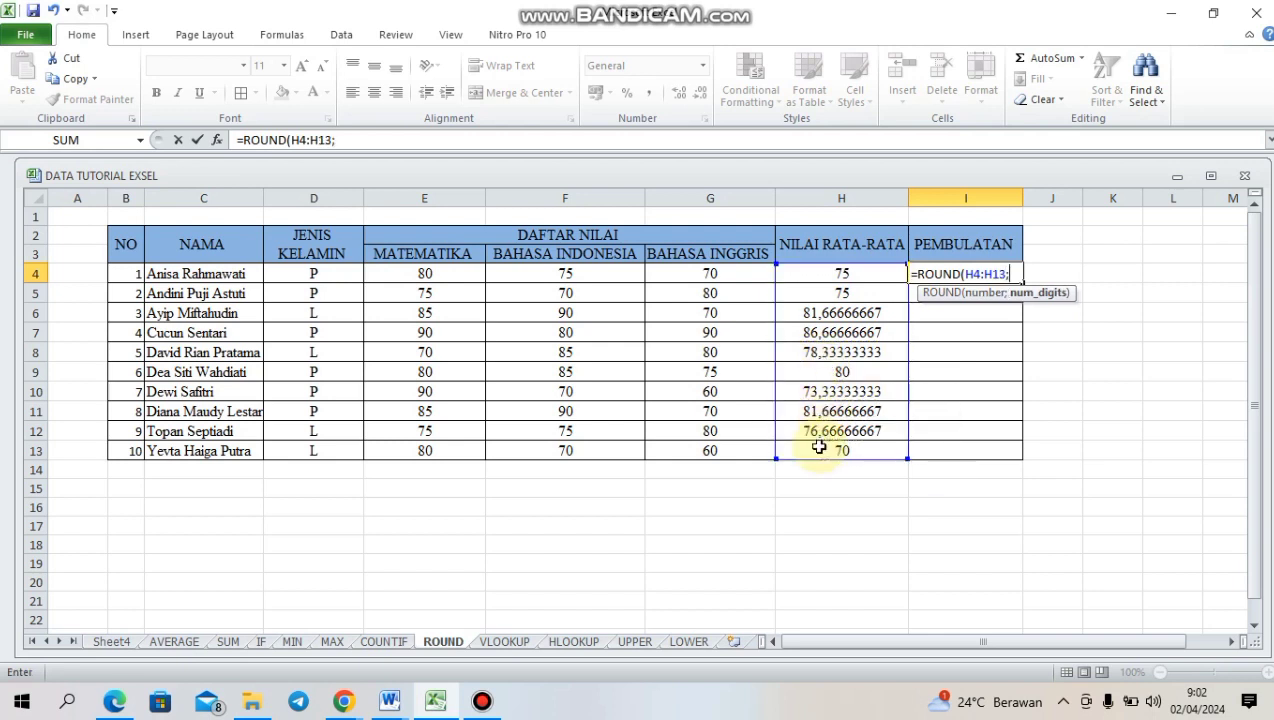
{"action": "type", "text": "0"}
{"action": "type", "text": ")"}
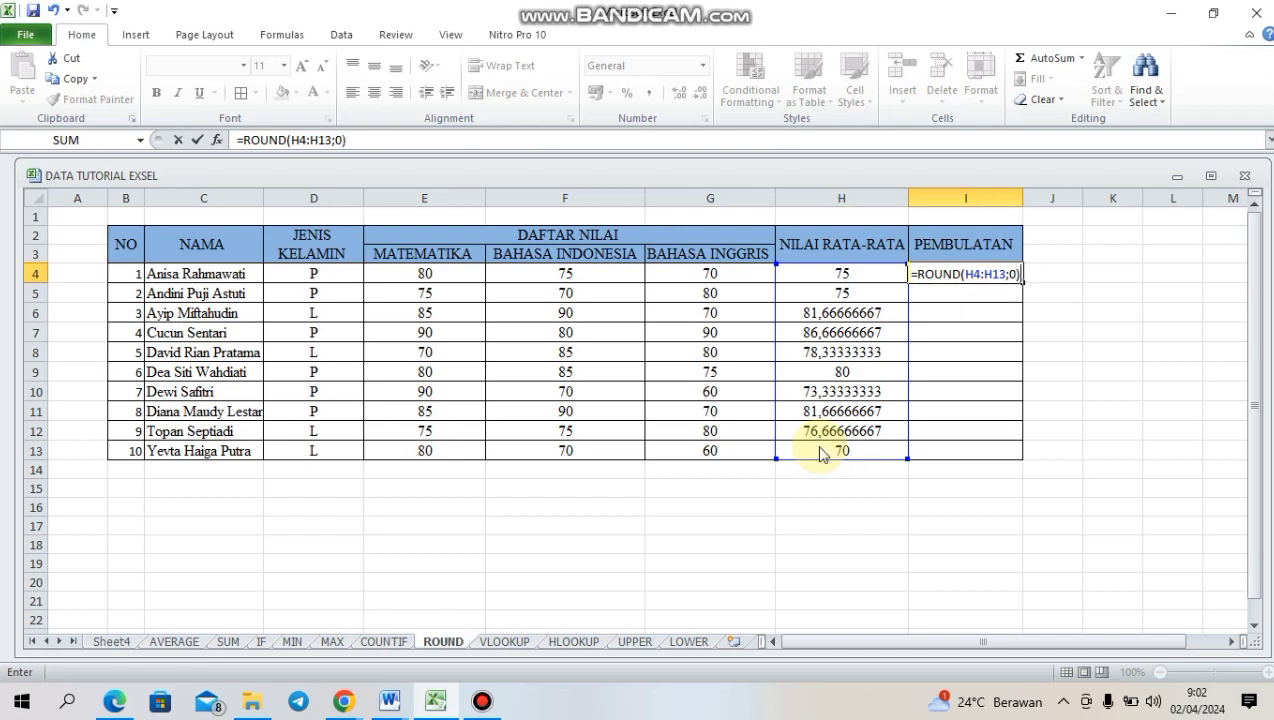
{"action": "key", "text": "Return"}
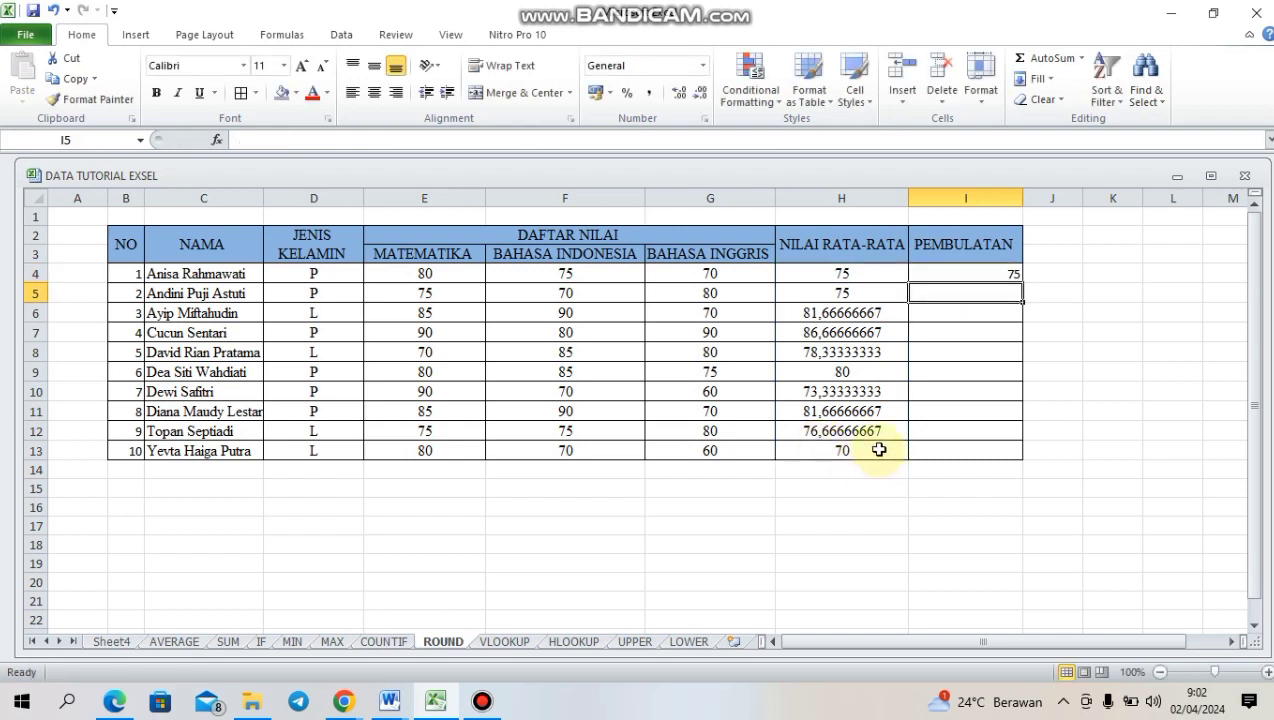
Fill the ROUND formula from I4 down to I13 and centre the results horizontally and vertically.
{"action": "left_click", "coordinate": [978, 277]}
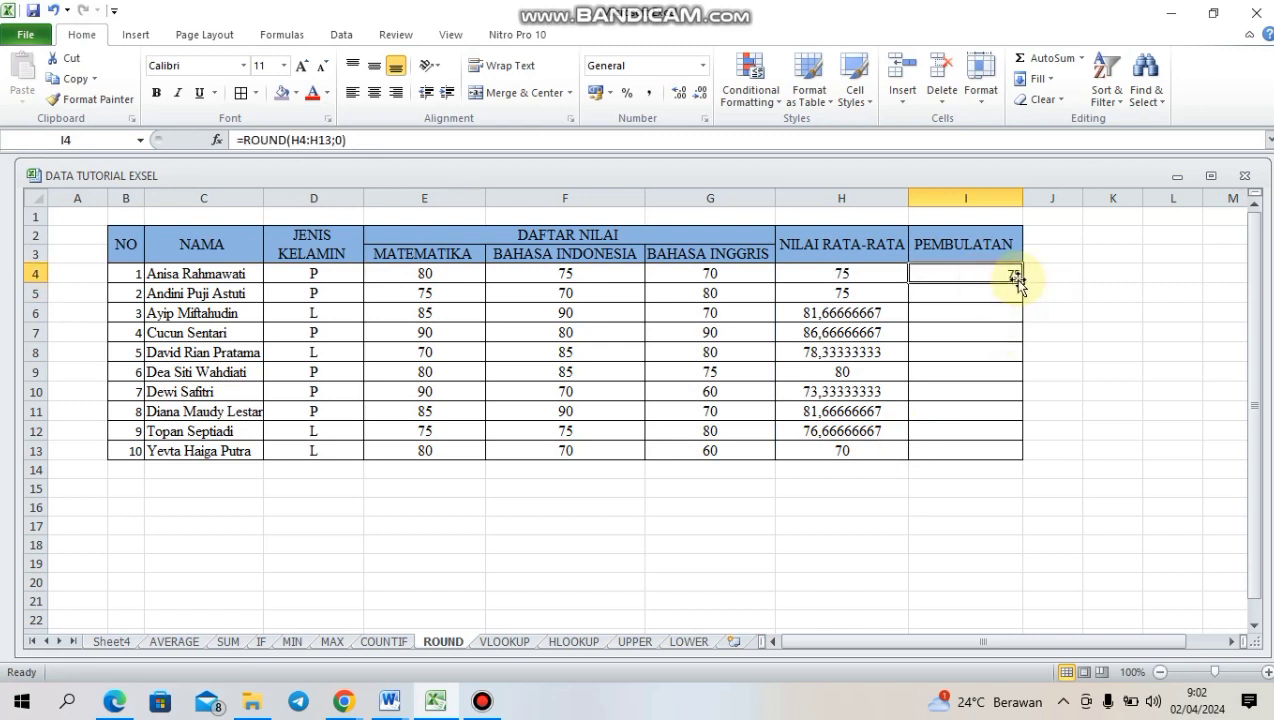
{"action": "left_click_drag", "start_coordinate": [1020, 282], "coordinate": [968, 450]}
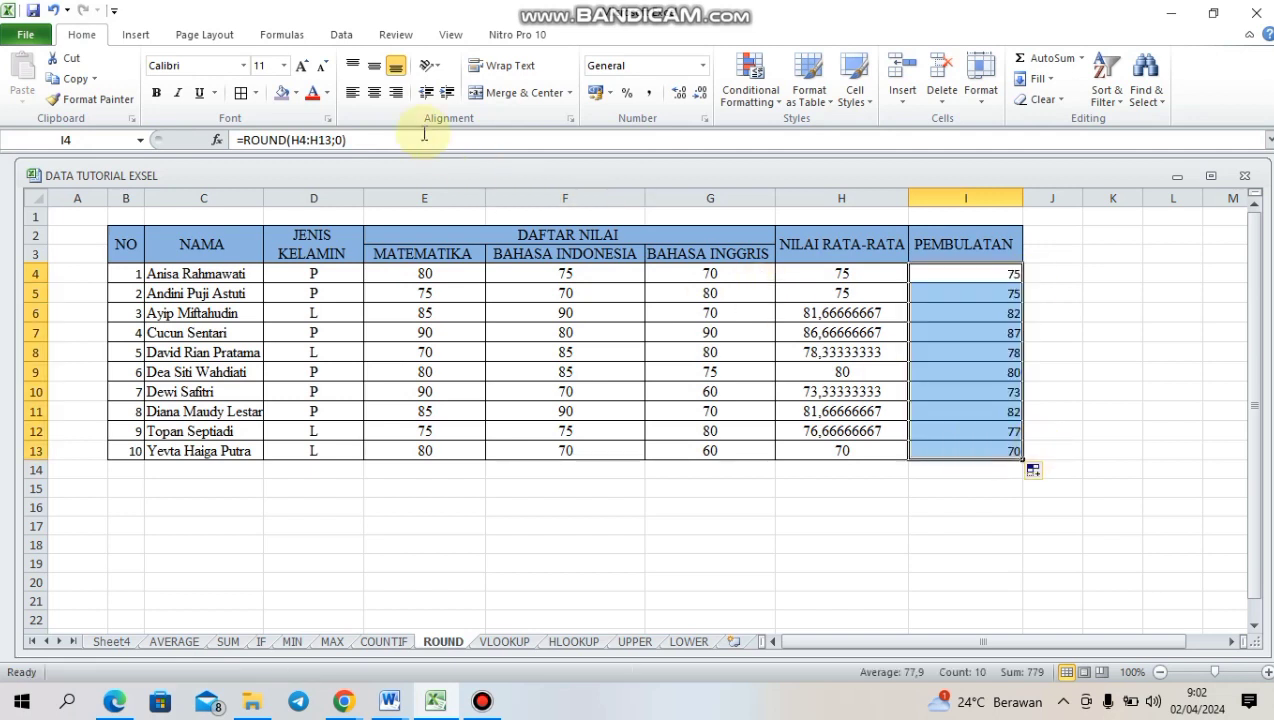
{"action": "left_click", "coordinate": [376, 91]}
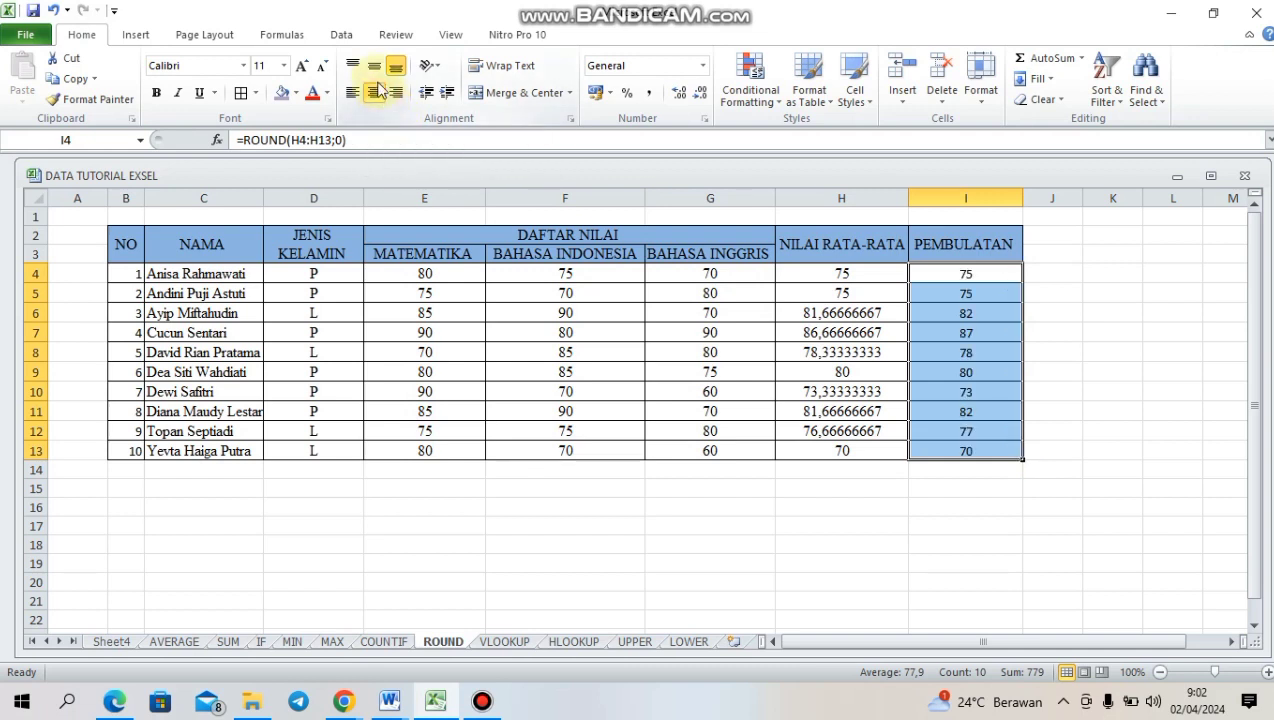
{"action": "left_click", "coordinate": [374, 66]}
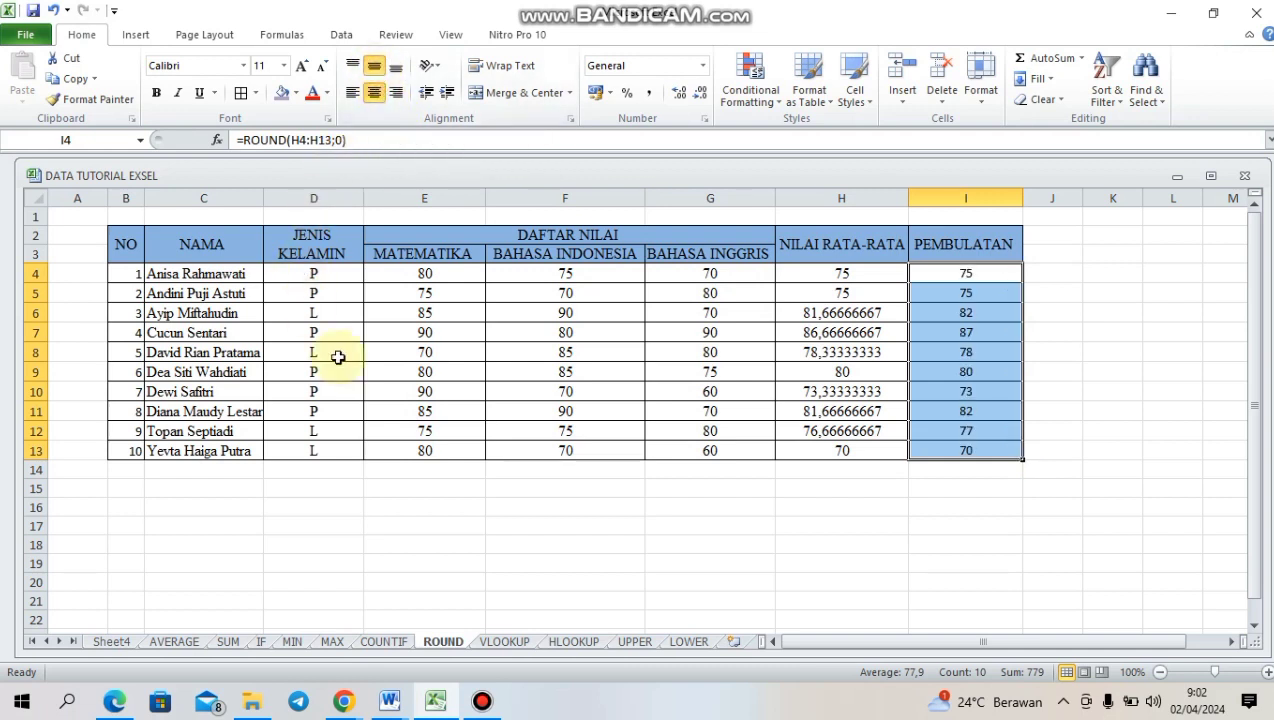
On the VLOOKUP sheet, enter =VLOOKUP(B4;$J$5:$M$7;2;FALSE) in the first Gaji Pokok cell, E4.
{"action": "left_click", "coordinate": [499, 645]}
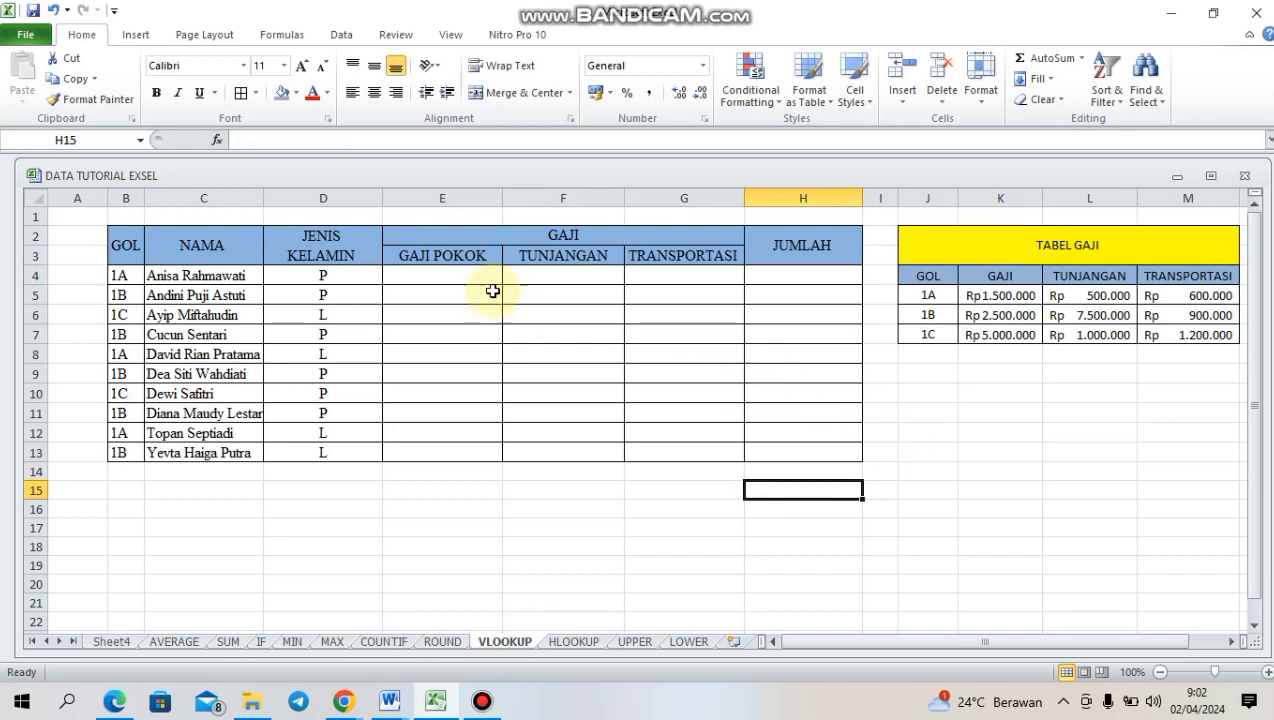
{"action": "left_click", "coordinate": [427, 276]}
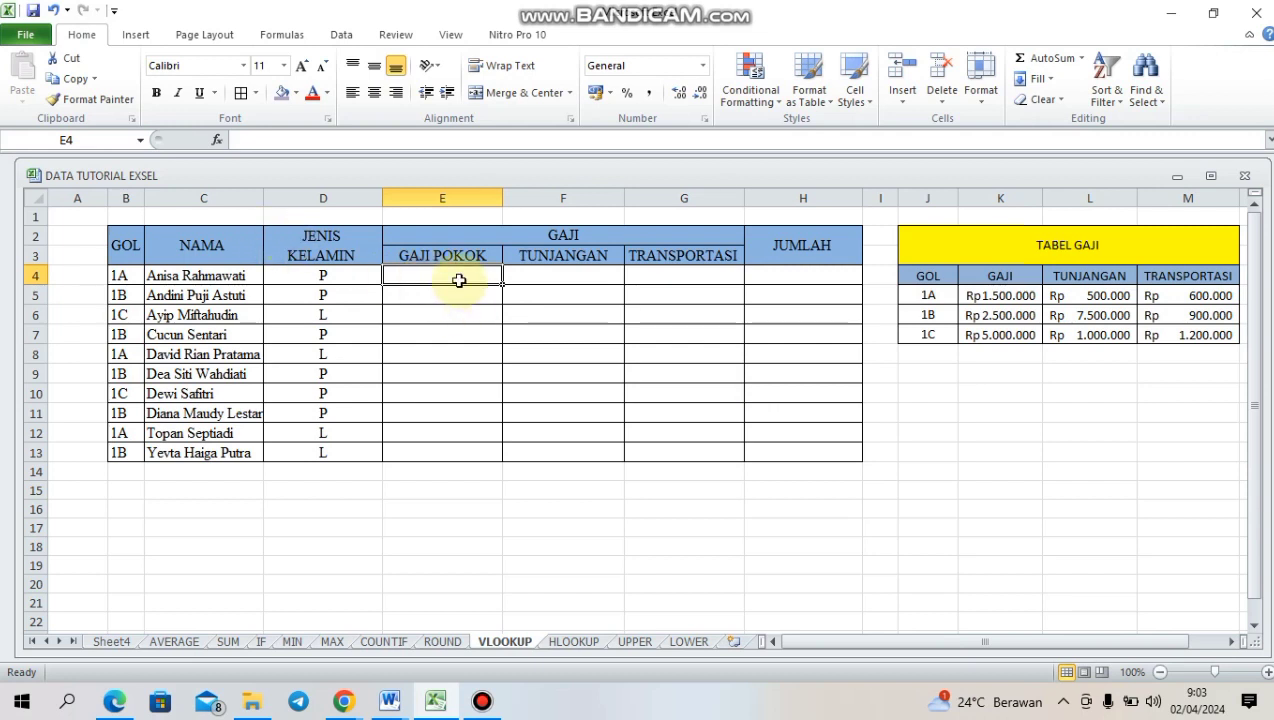
{"action": "type", "text": "="}
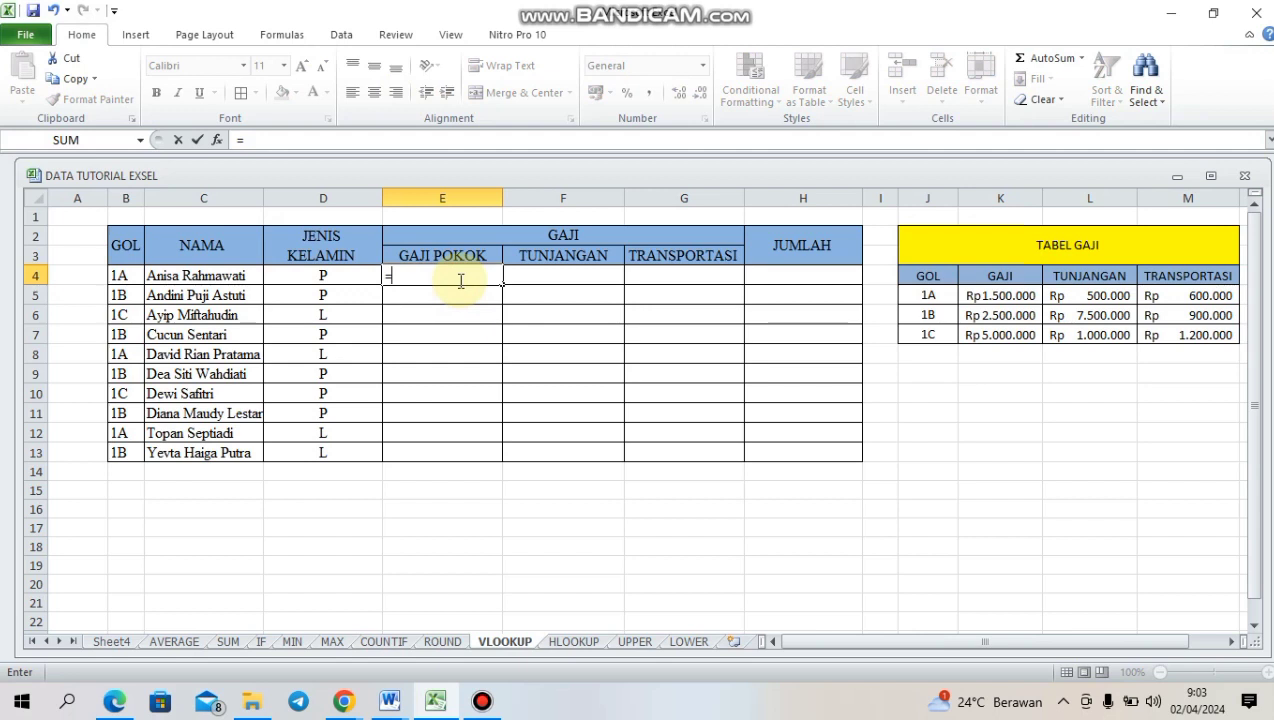
{"action": "type", "text": "v"}
{"action": "key", "text": "BackSpace"}
{"action": "type", "text": "VI"}
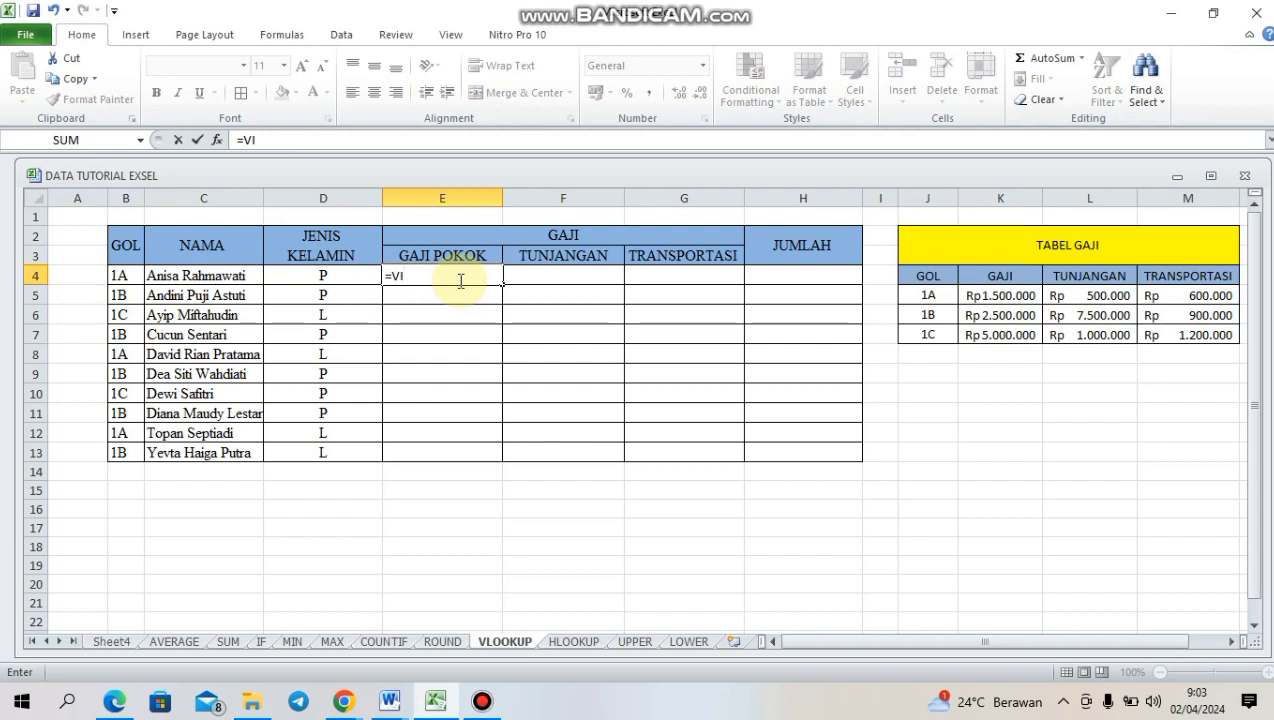
{"action": "key", "text": "BackSpace"}
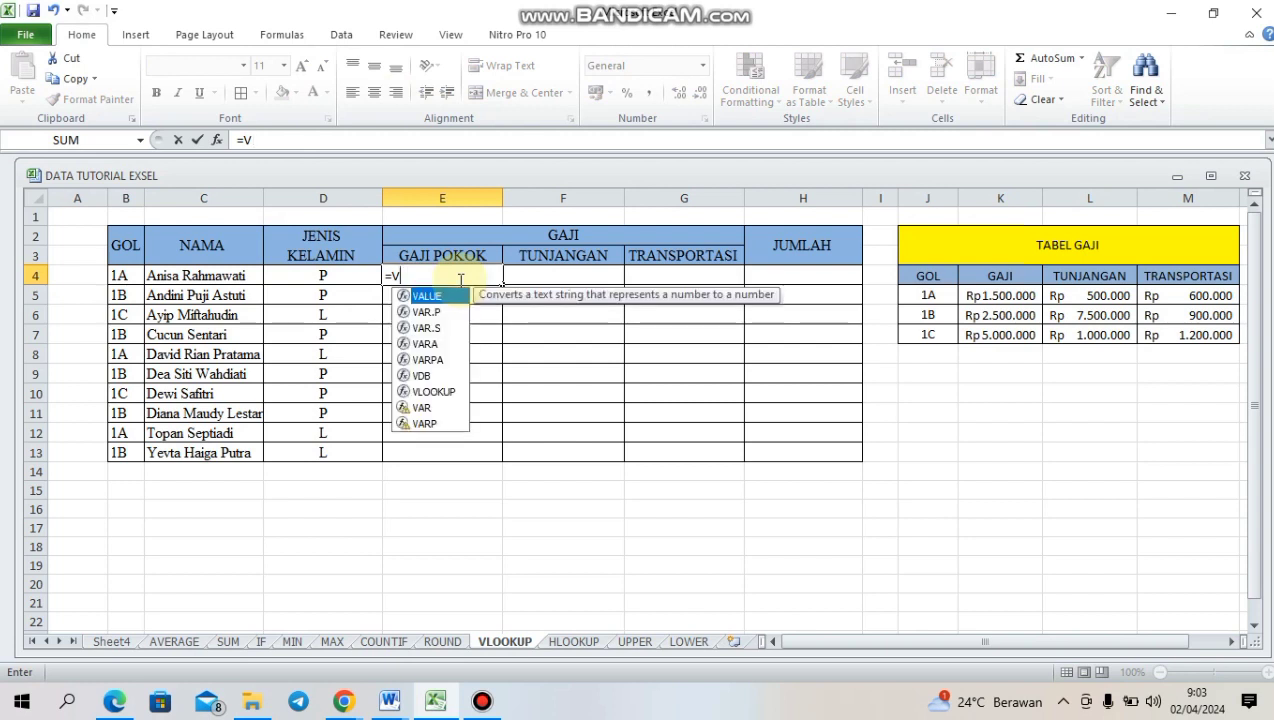
{"action": "type", "text": "LOOK"}
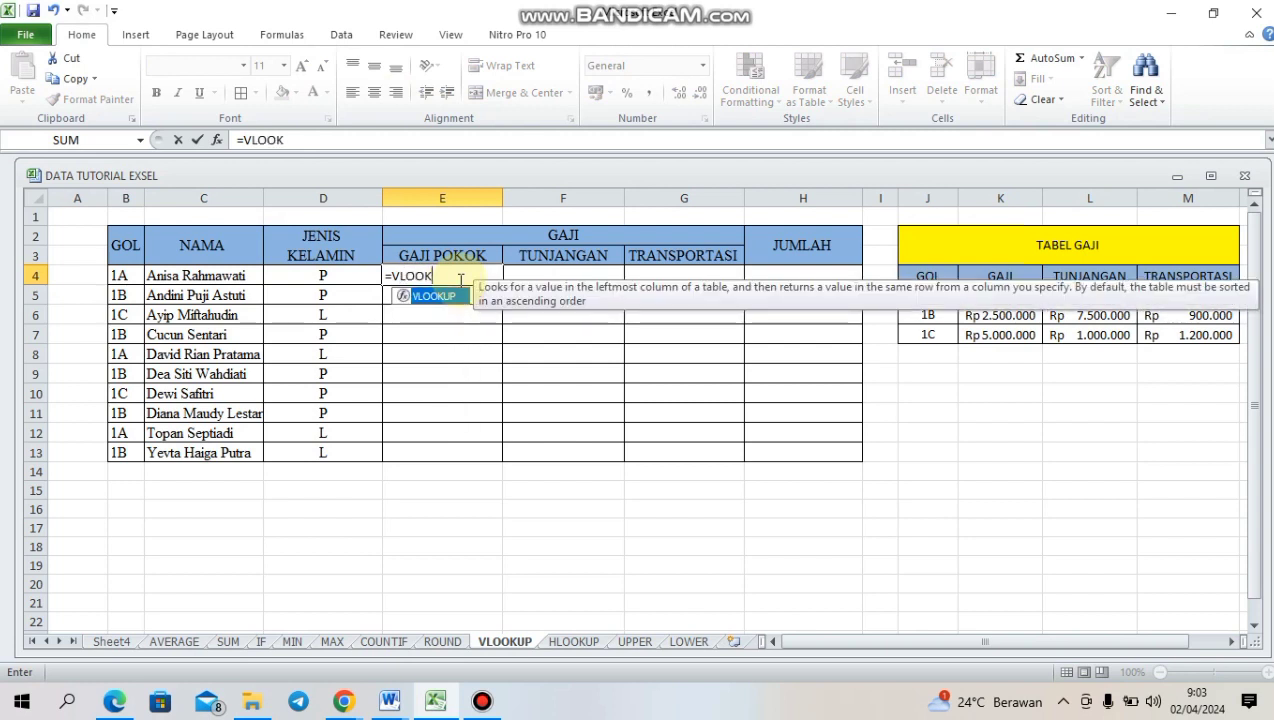
{"action": "type", "text": "UP("}
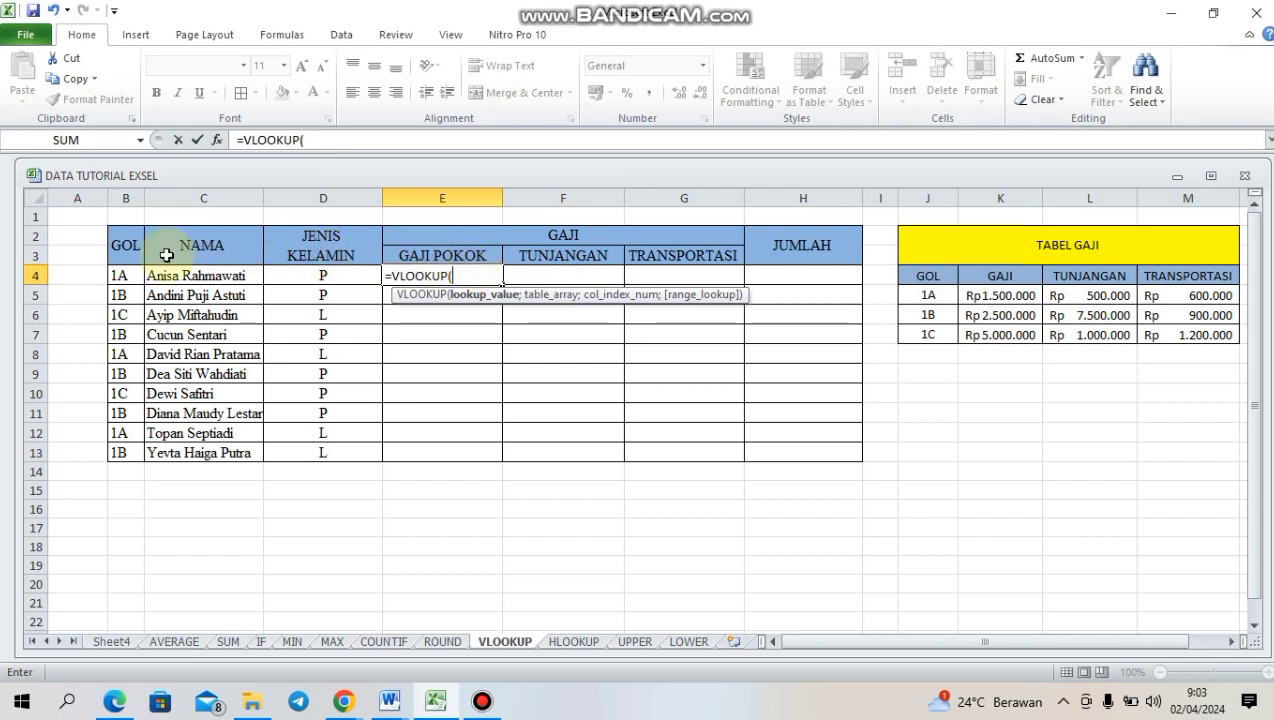
{"action": "left_click", "coordinate": [119, 277]}
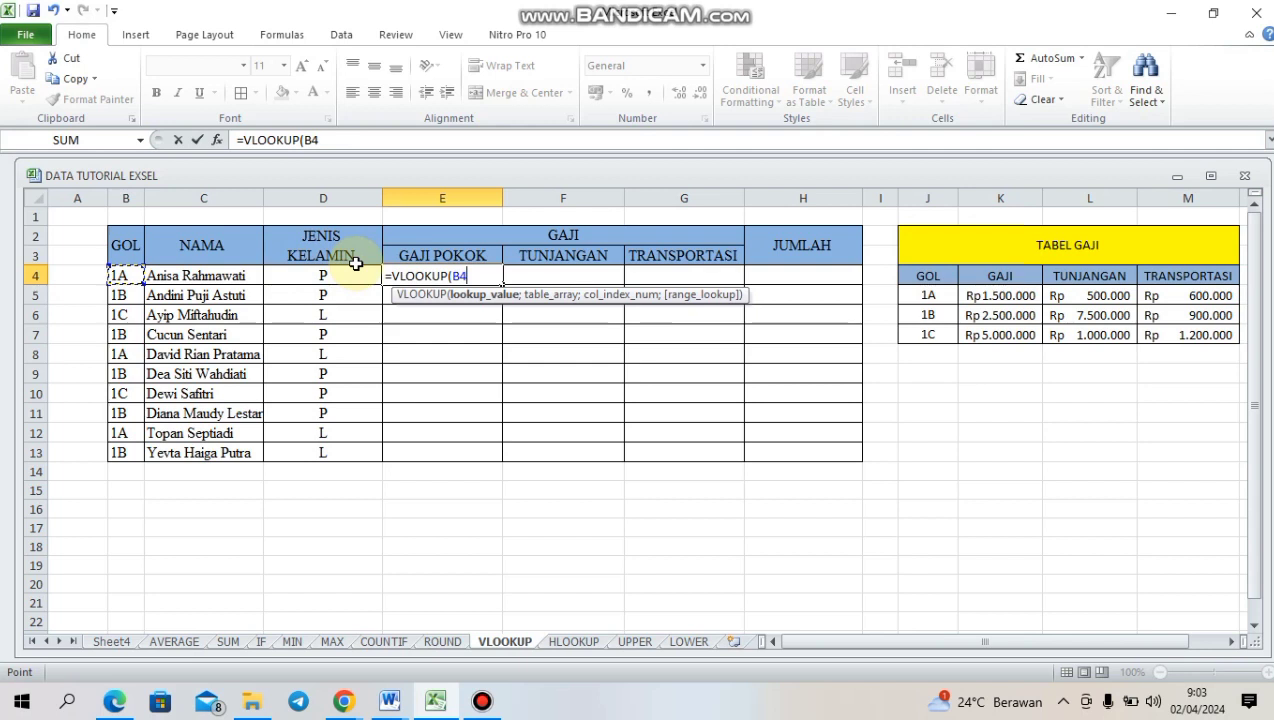
{"action": "type", "text": ";"}
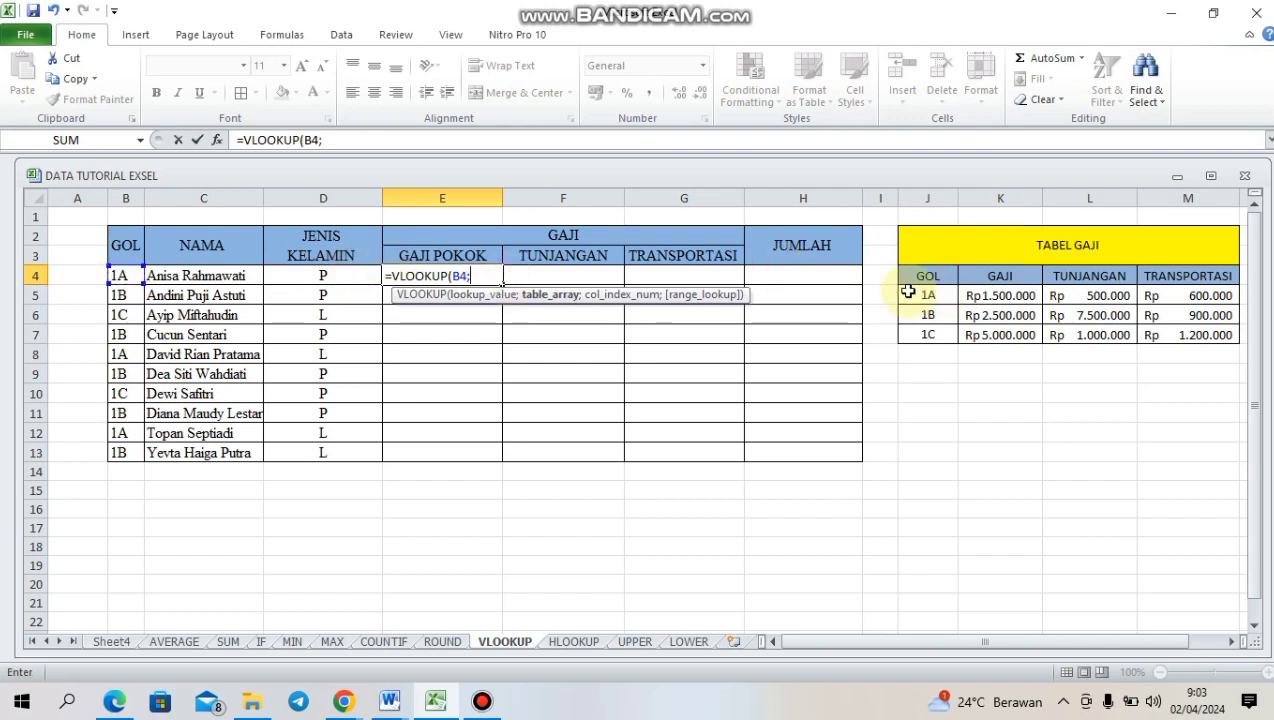
{"action": "left_click_drag", "start_coordinate": [927, 296], "coordinate": [1143, 336]}
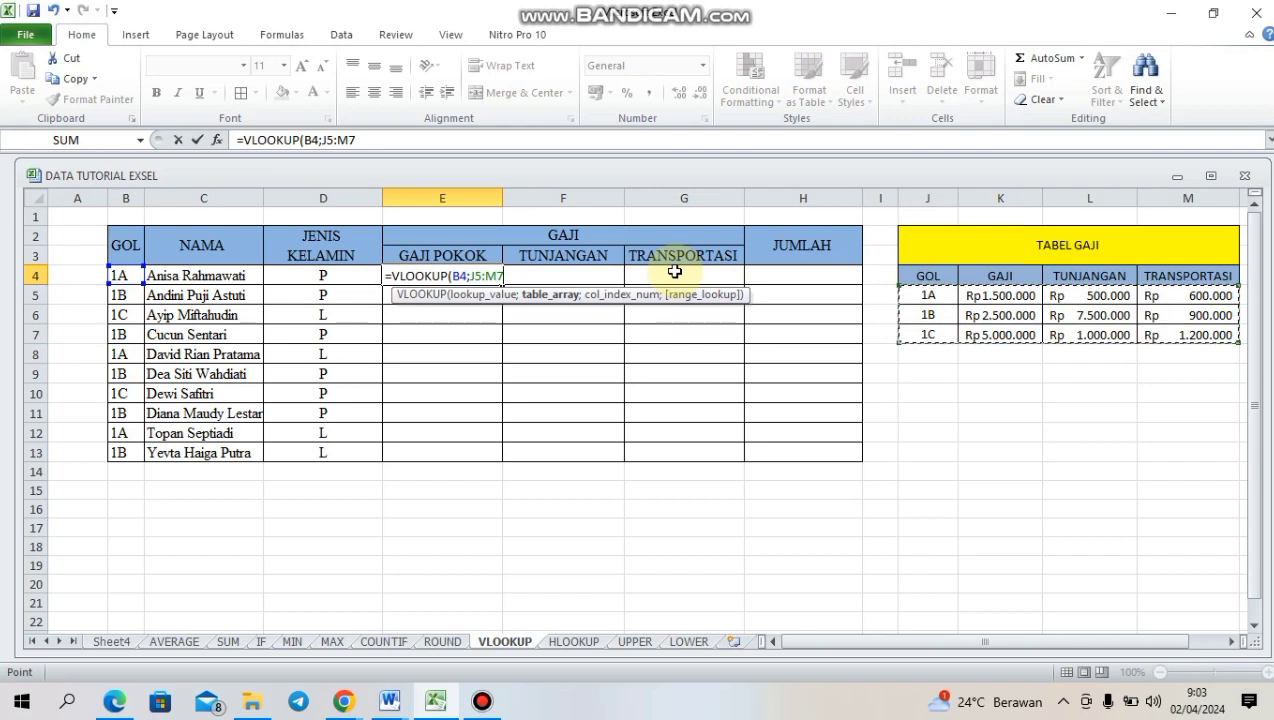
{"action": "key", "text": "F4"}
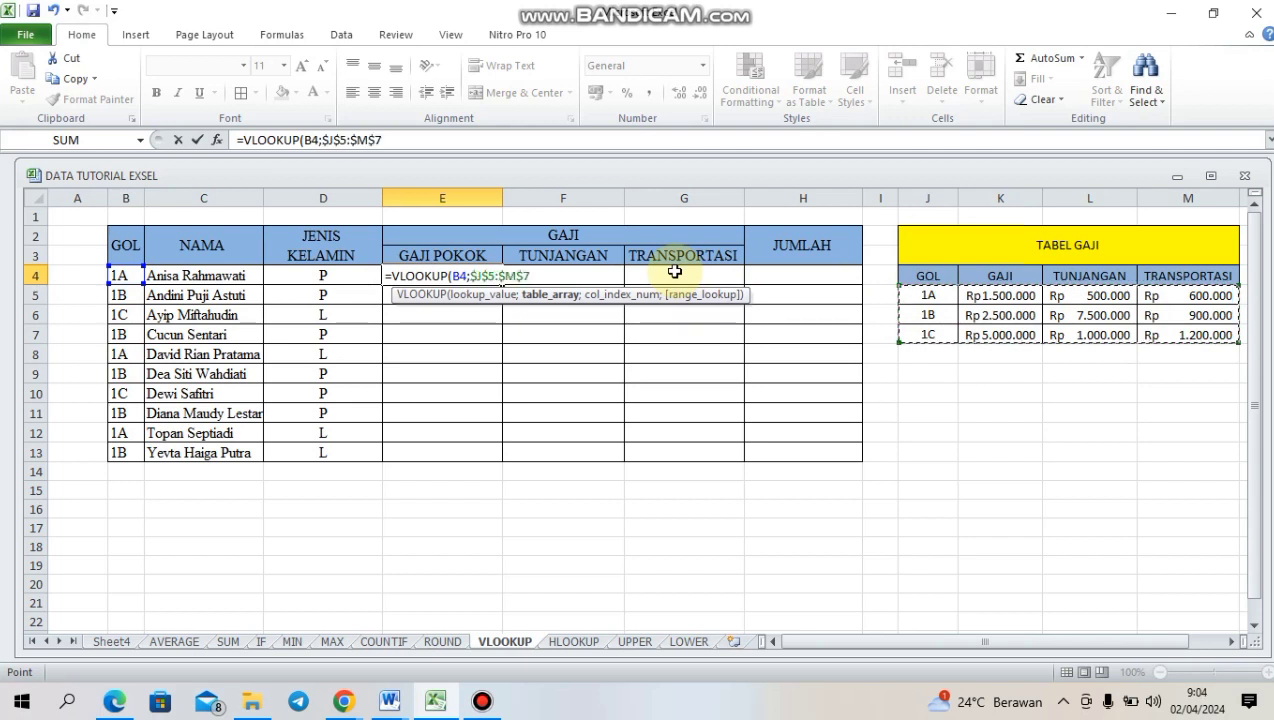
{"action": "type", "text": ";"}
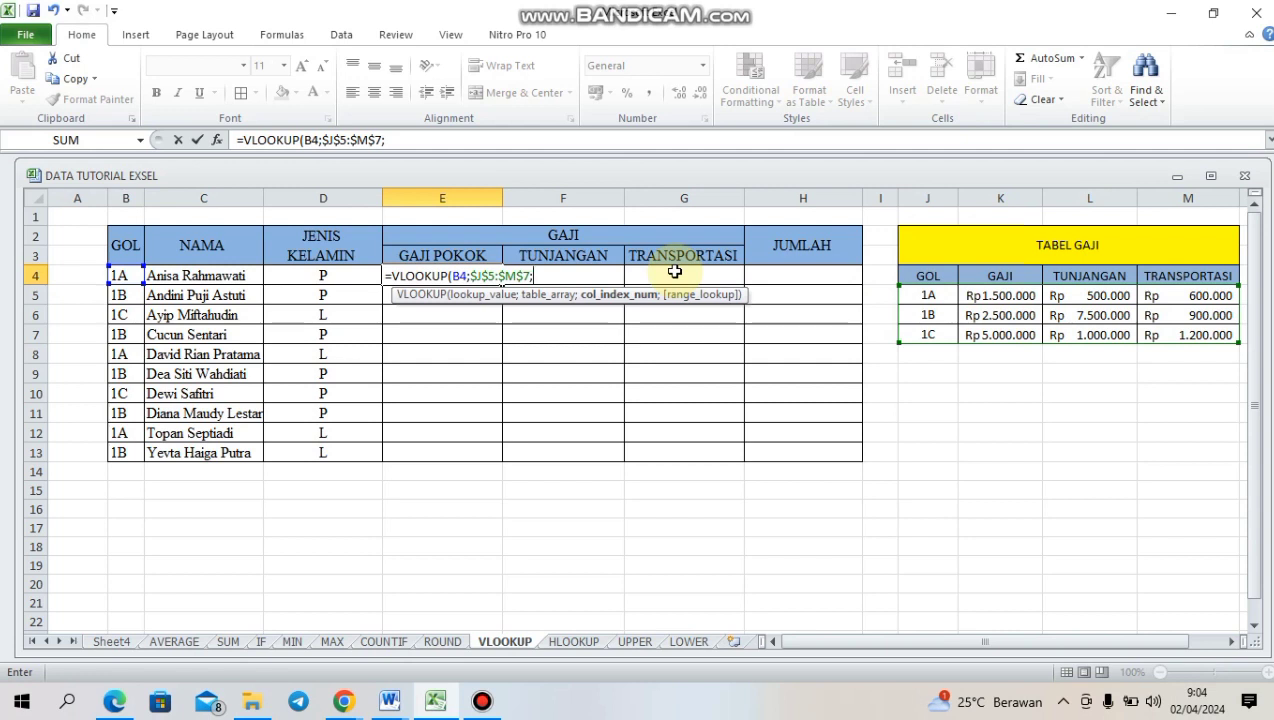
{"action": "type", "text": "2;"}
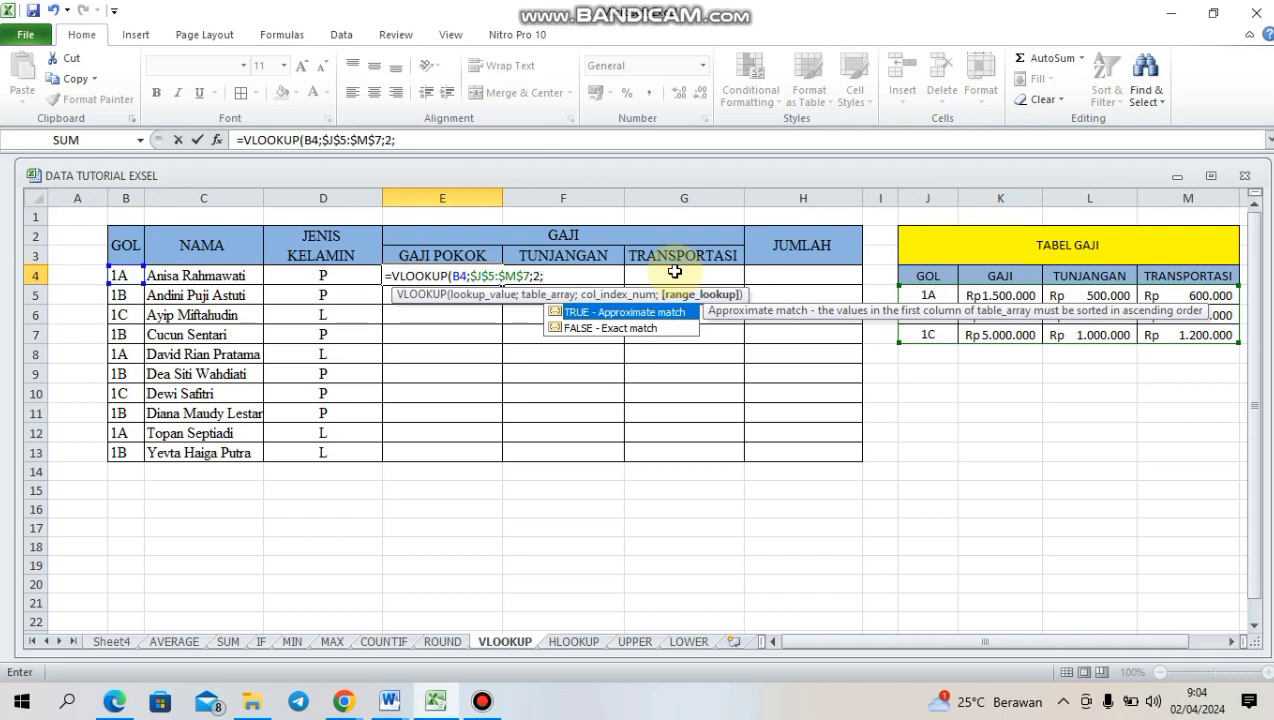
{"action": "type", "text": "FALSE"}
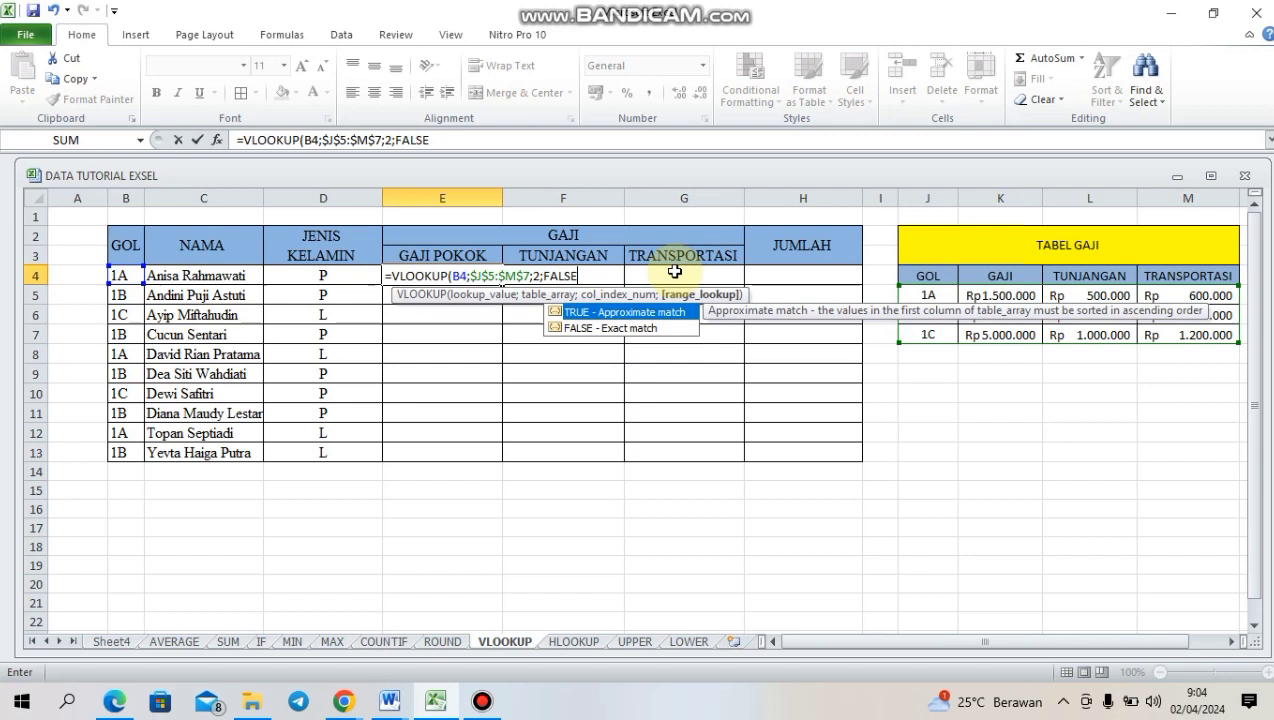
{"action": "type", "text": ")"}
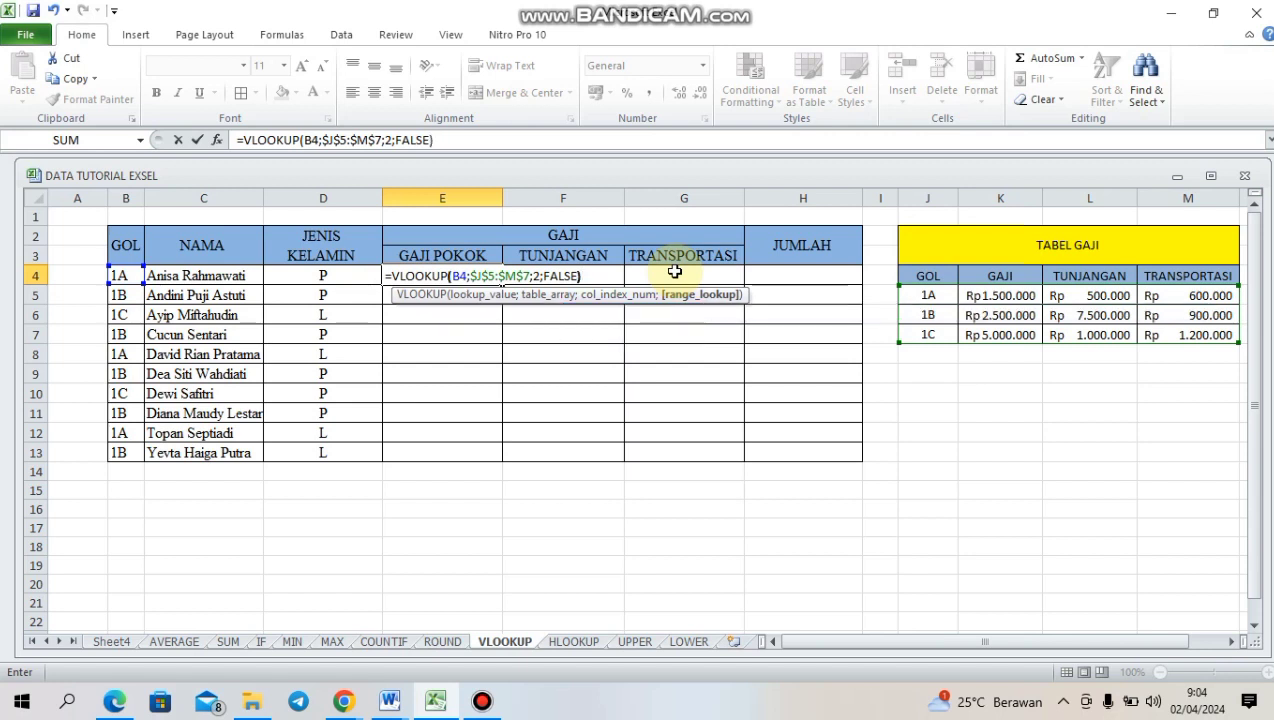
{"action": "key", "text": "Return"}
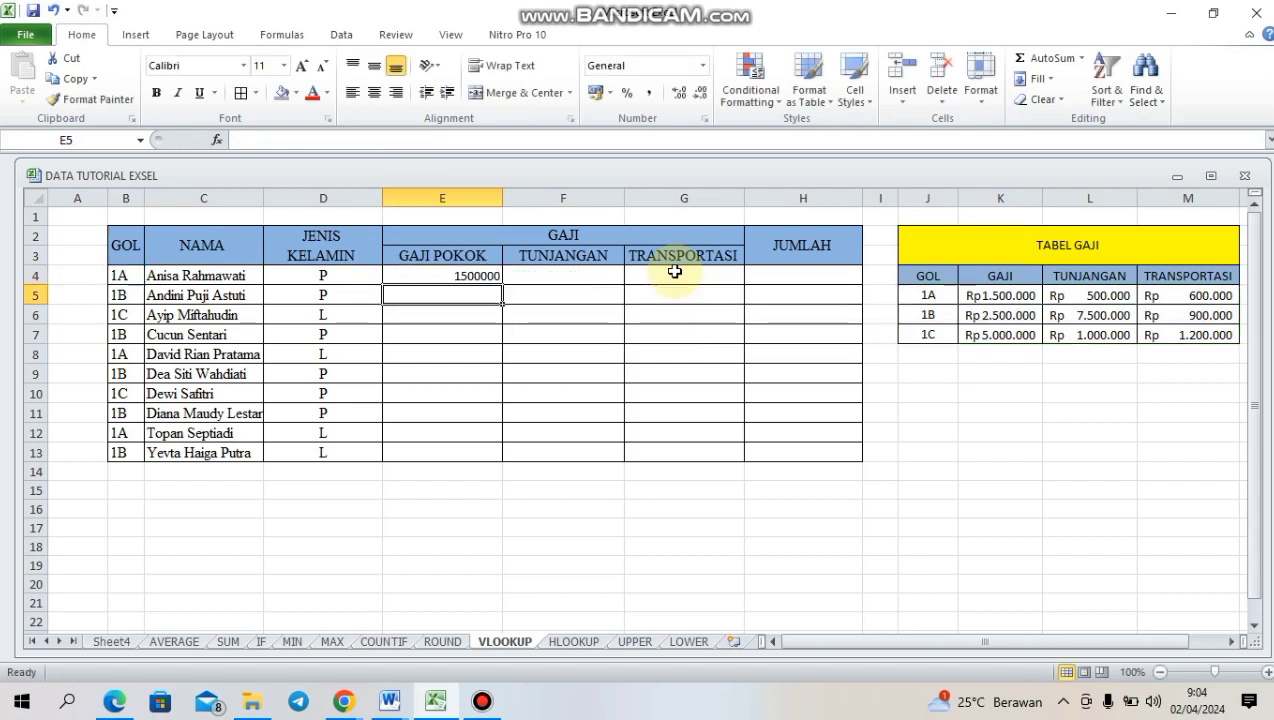
Fill the Gaji Pokok formula from E4 down to E13 and apply the Accounting number format to the range.
{"action": "left_click", "coordinate": [437, 278]}
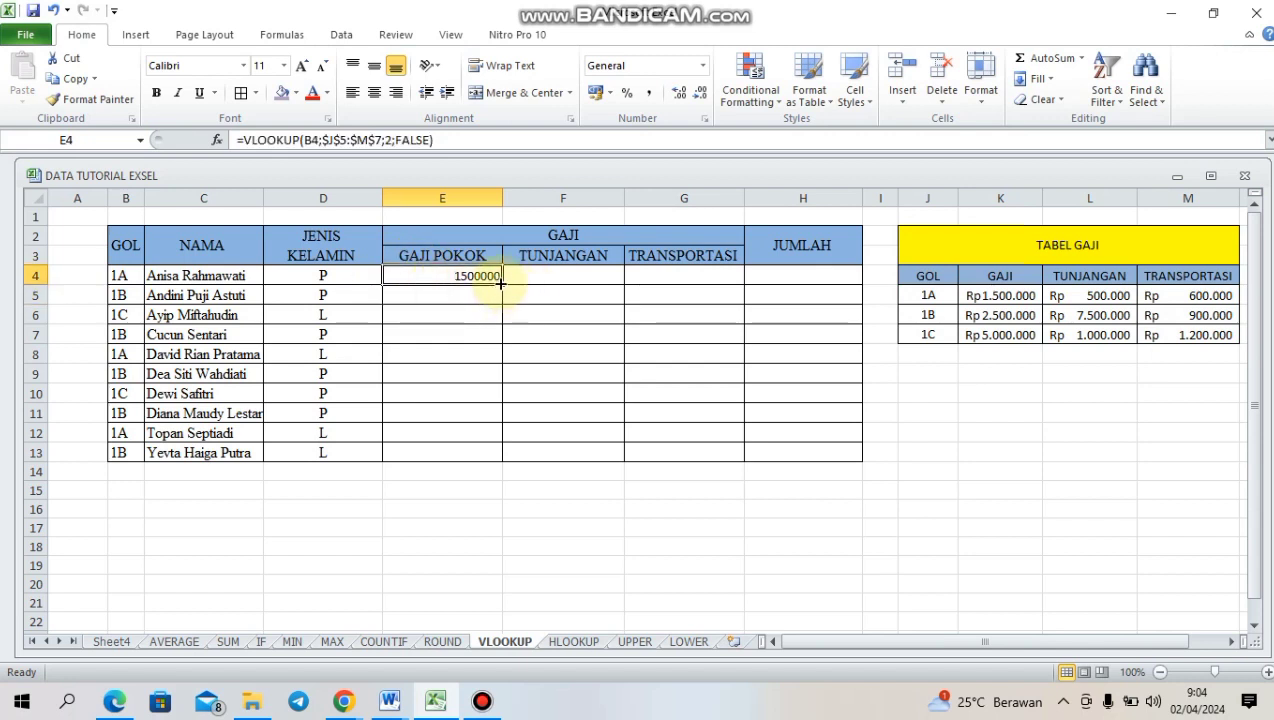
{"action": "left_click_drag", "start_coordinate": [500, 283], "coordinate": [465, 456]}
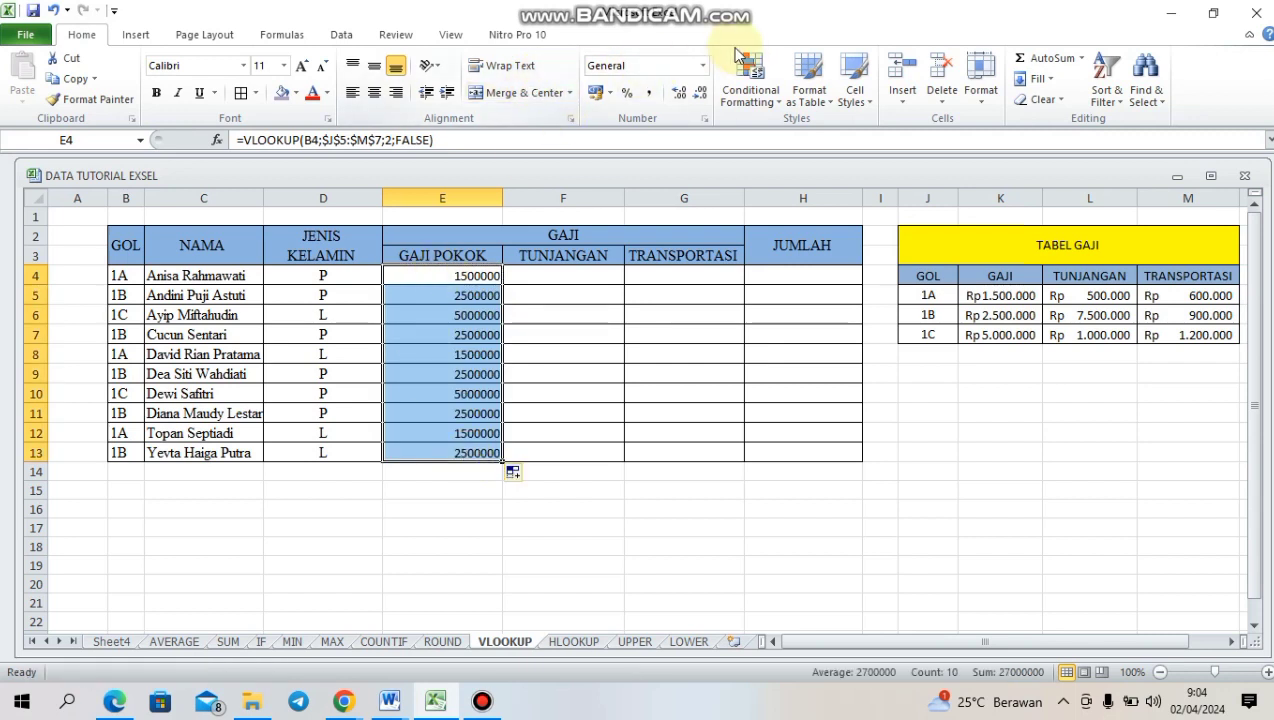
{"action": "left_click", "coordinate": [703, 65]}
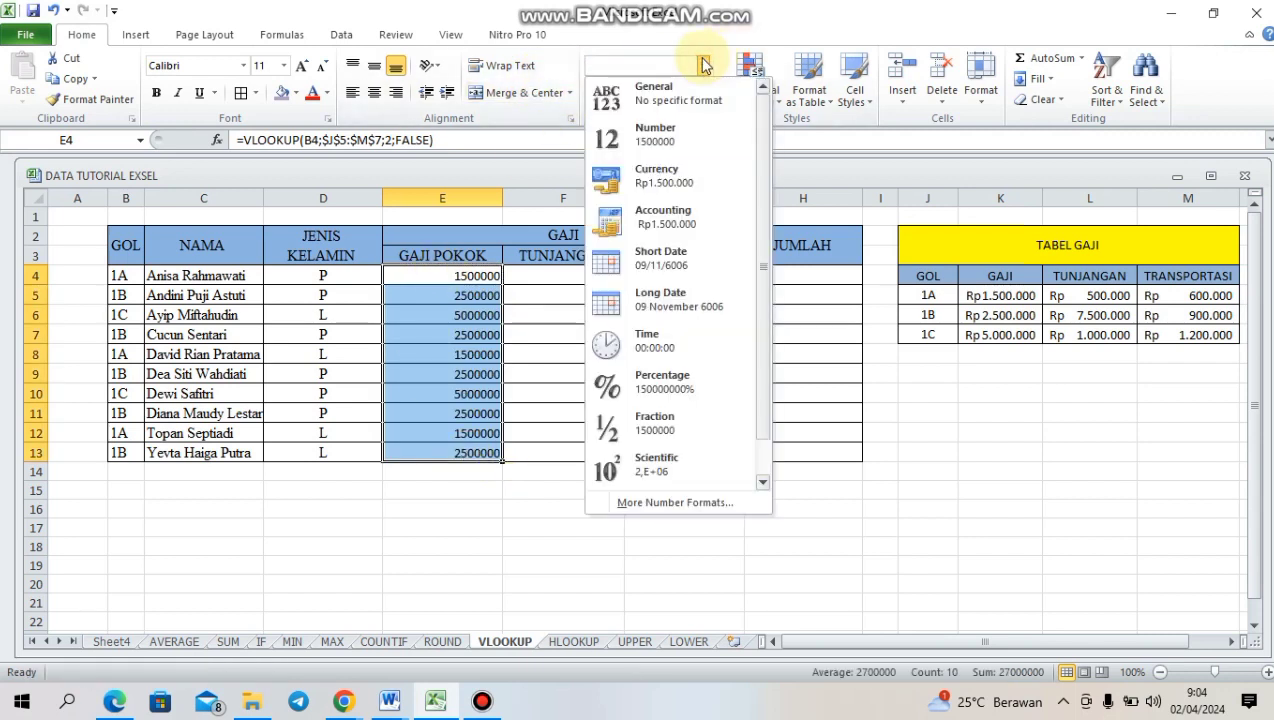
{"action": "left_click", "coordinate": [640, 226]}
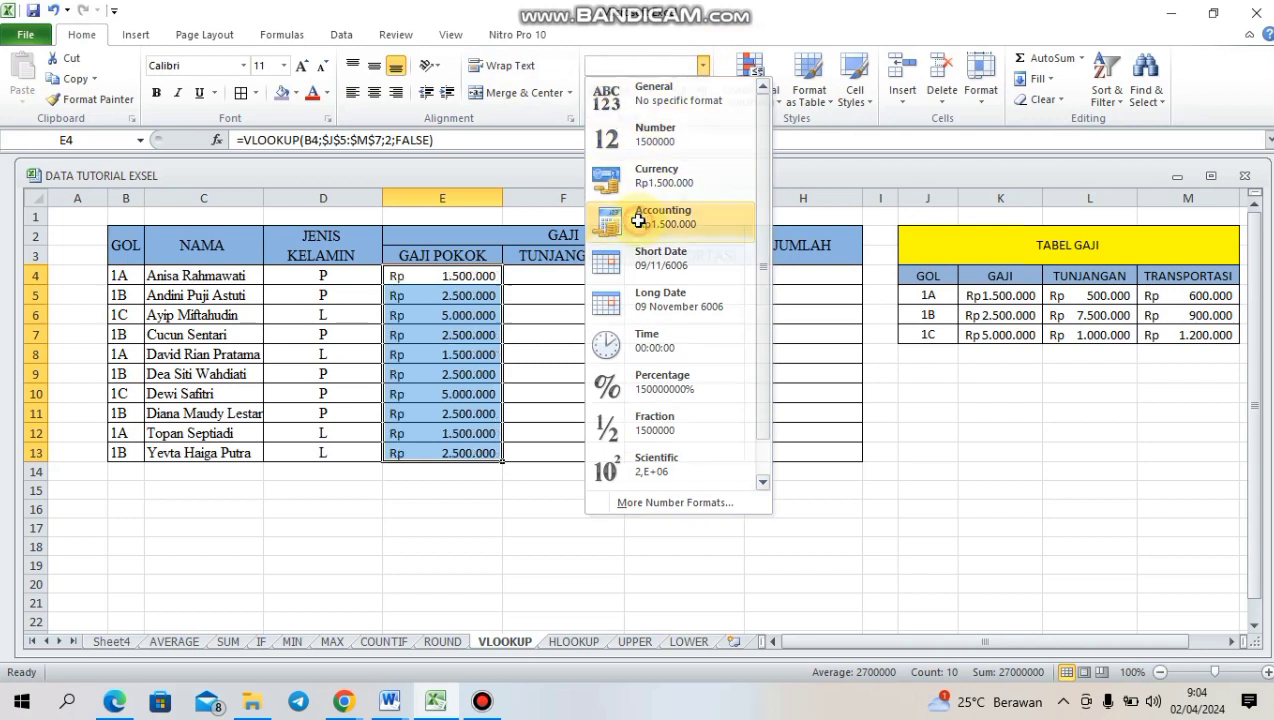
Enter =VLOOKUP(B4;$J$5:$M$7;3;FALSE) in the first Tunjangan cell, F4.
{"action": "left_click", "coordinate": [535, 282]}
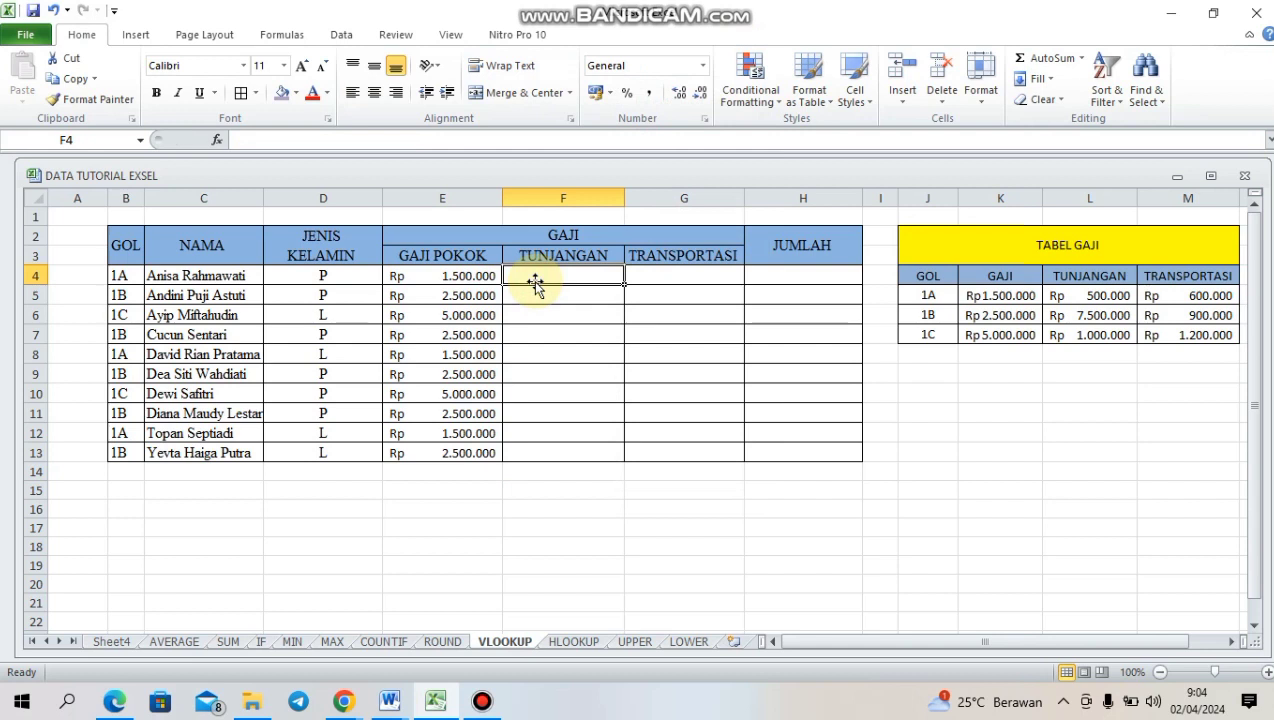
{"action": "type", "text": "="}
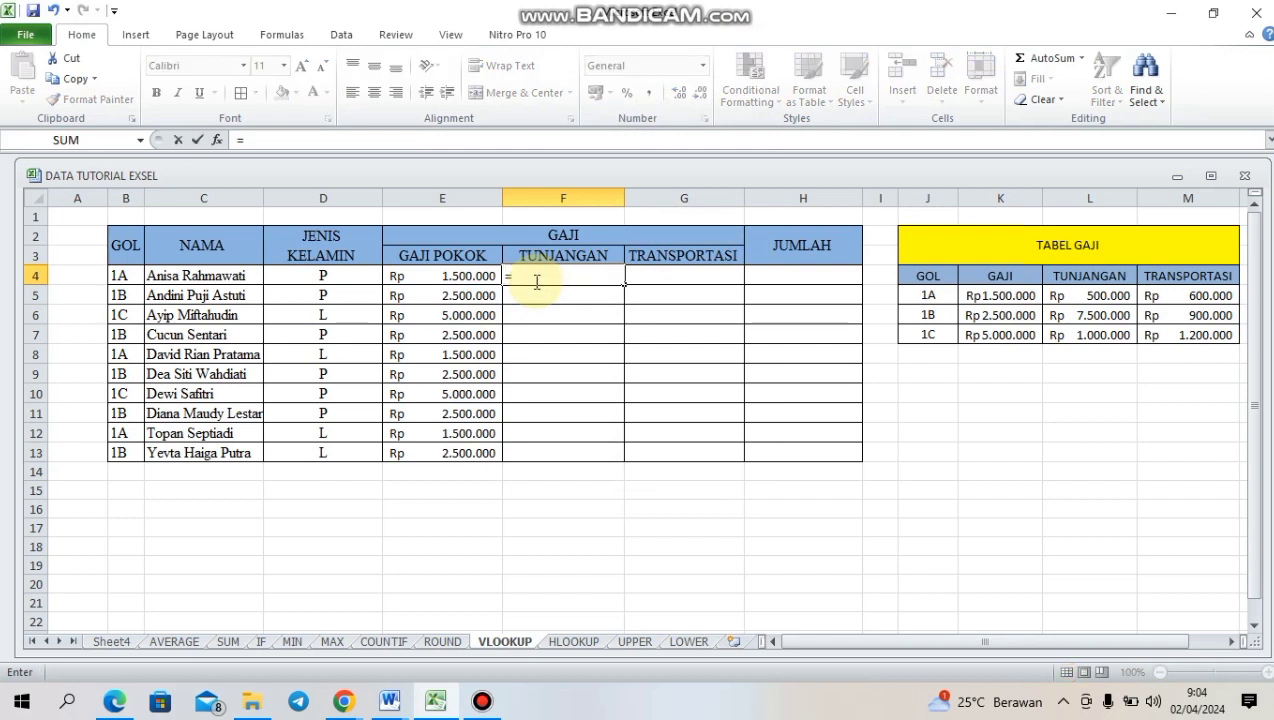
{"action": "type", "text": "V"}
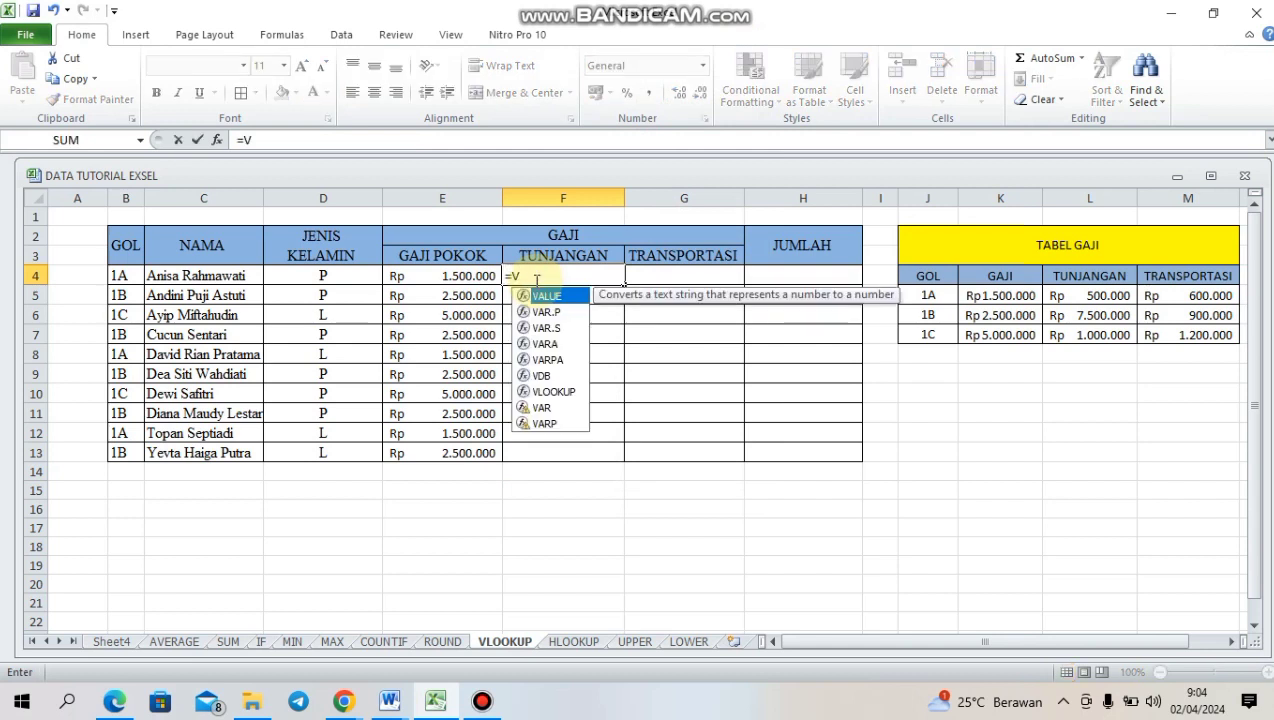
{"action": "type", "text": "LOOKUP"}
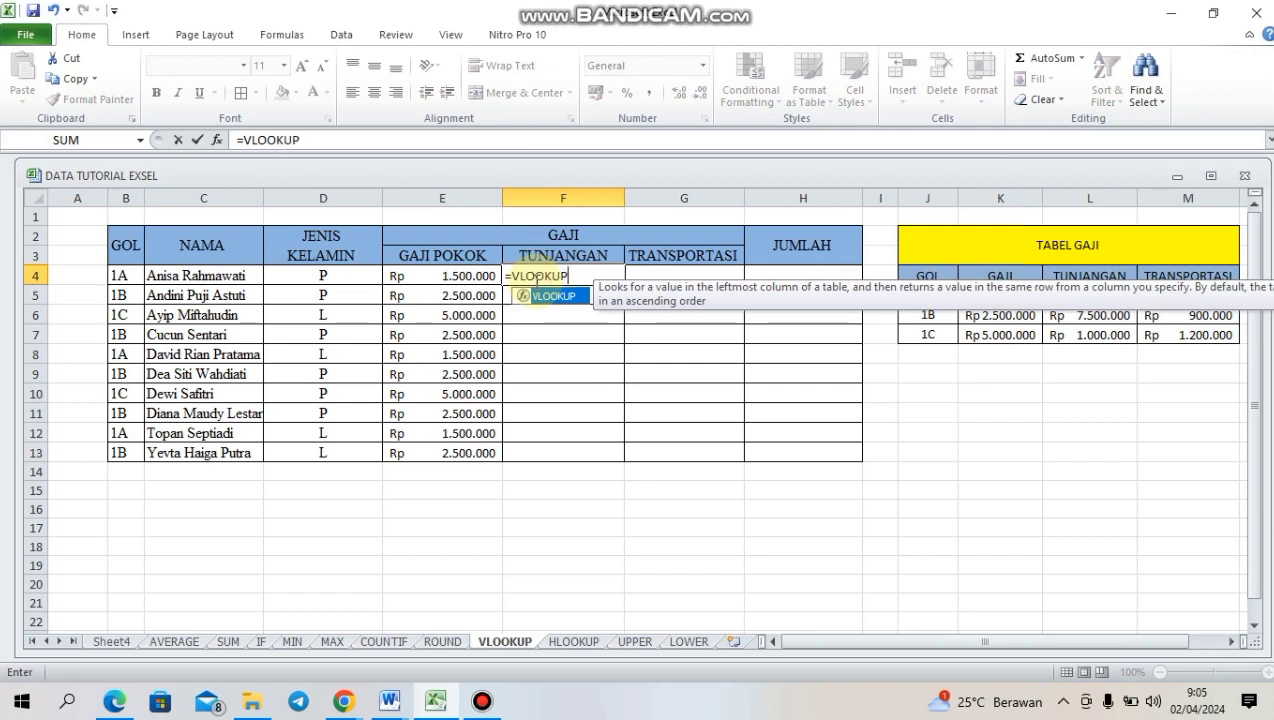
{"action": "type", "text": "("}
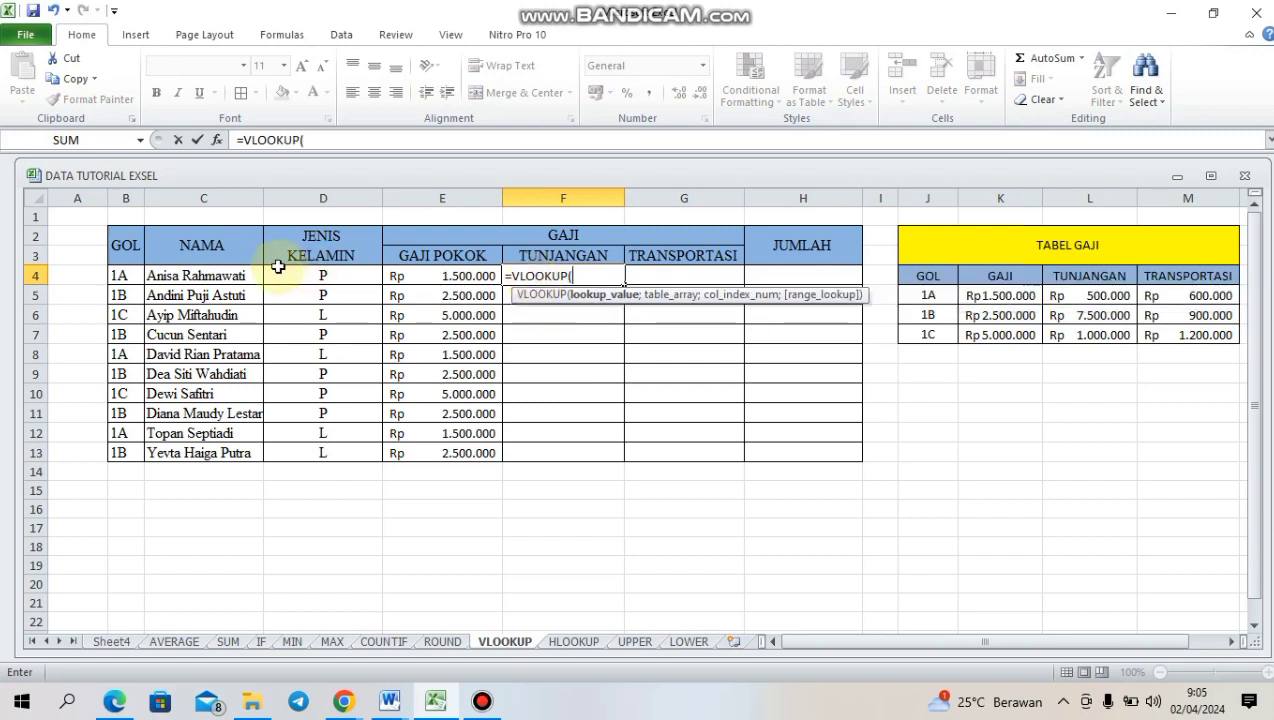
{"action": "left_click", "coordinate": [123, 275]}
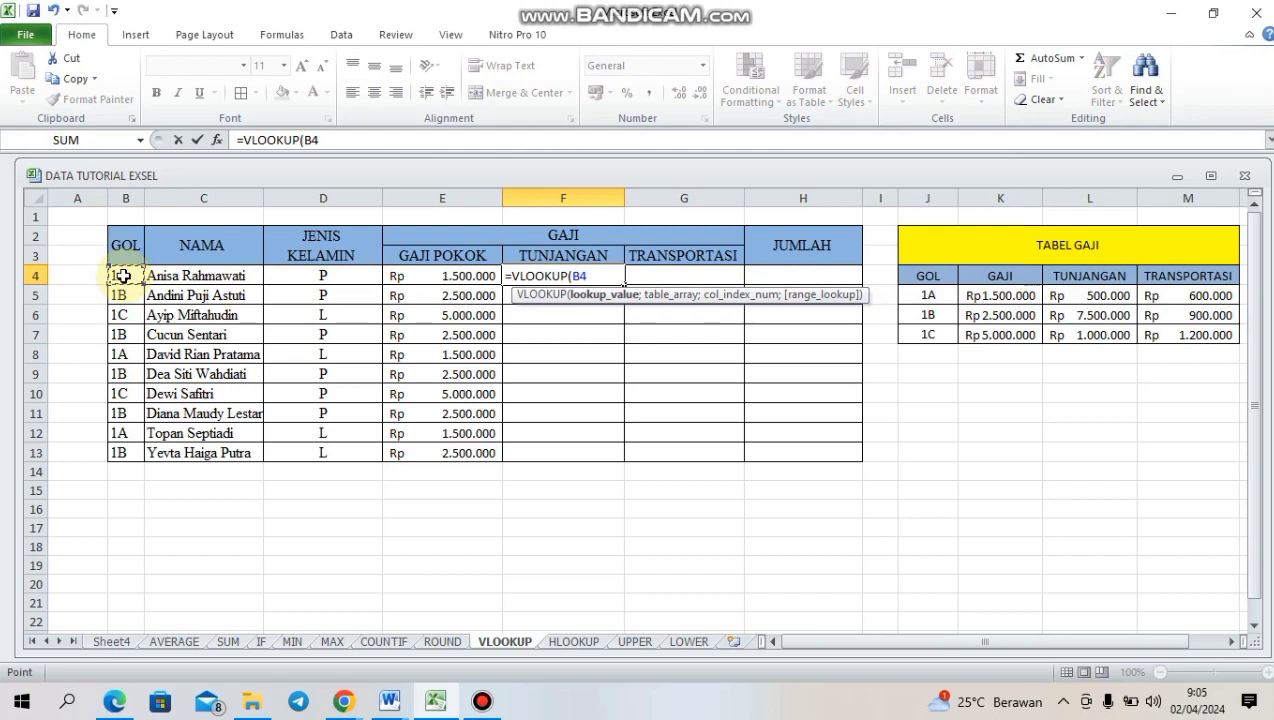
{"action": "type", "text": ";"}
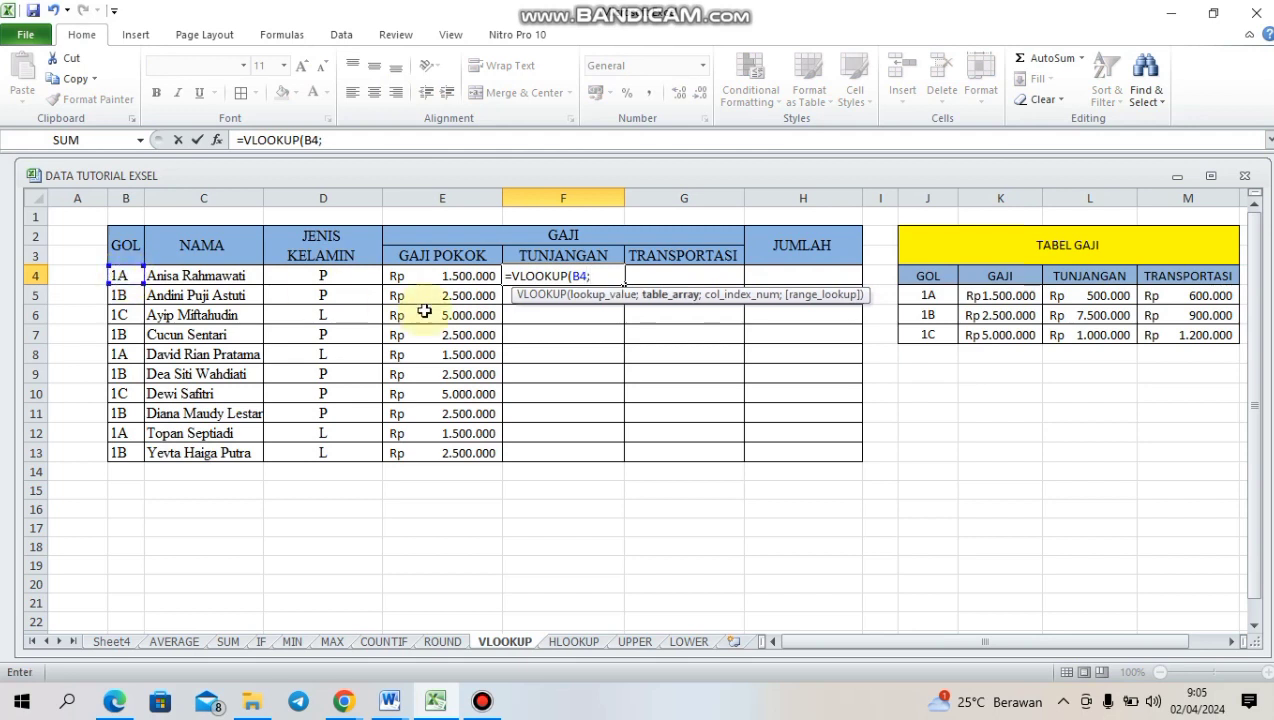
{"action": "left_click_drag", "start_coordinate": [930, 295], "coordinate": [1177, 333]}
{"action": "key", "text": "F4"}
{"action": "type", "text": ";"}
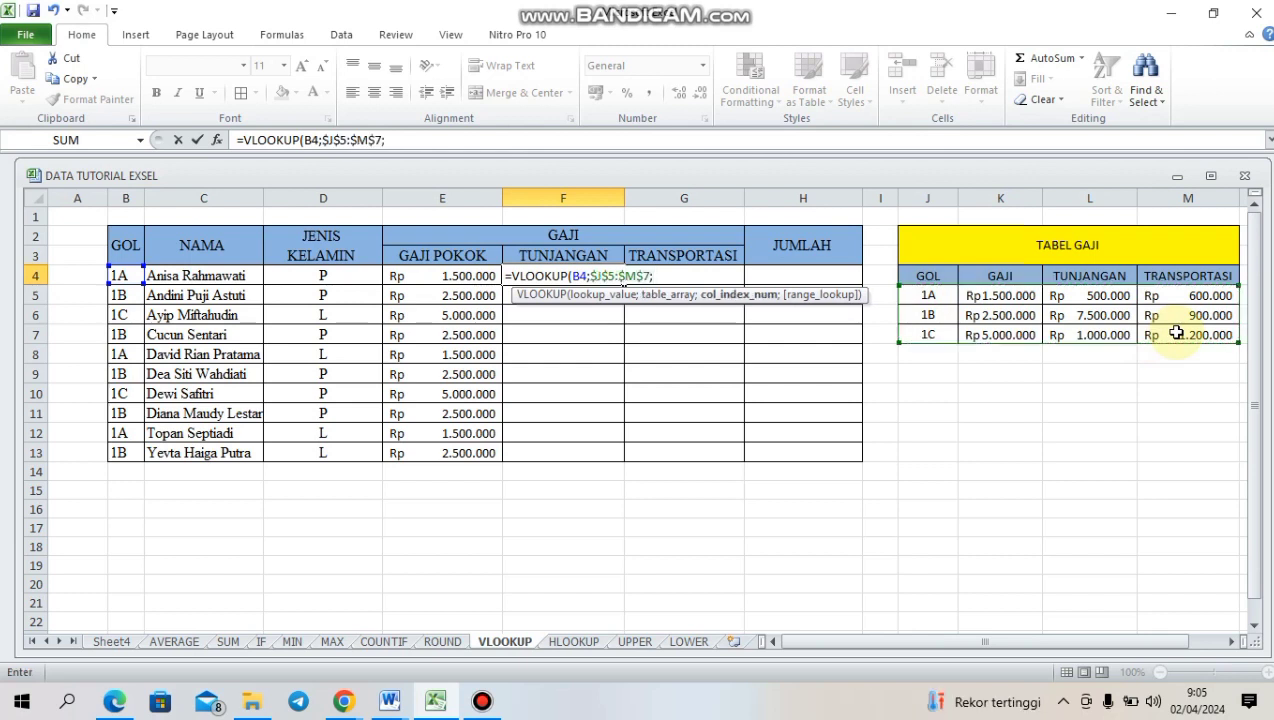
{"action": "type", "text": "3;"}
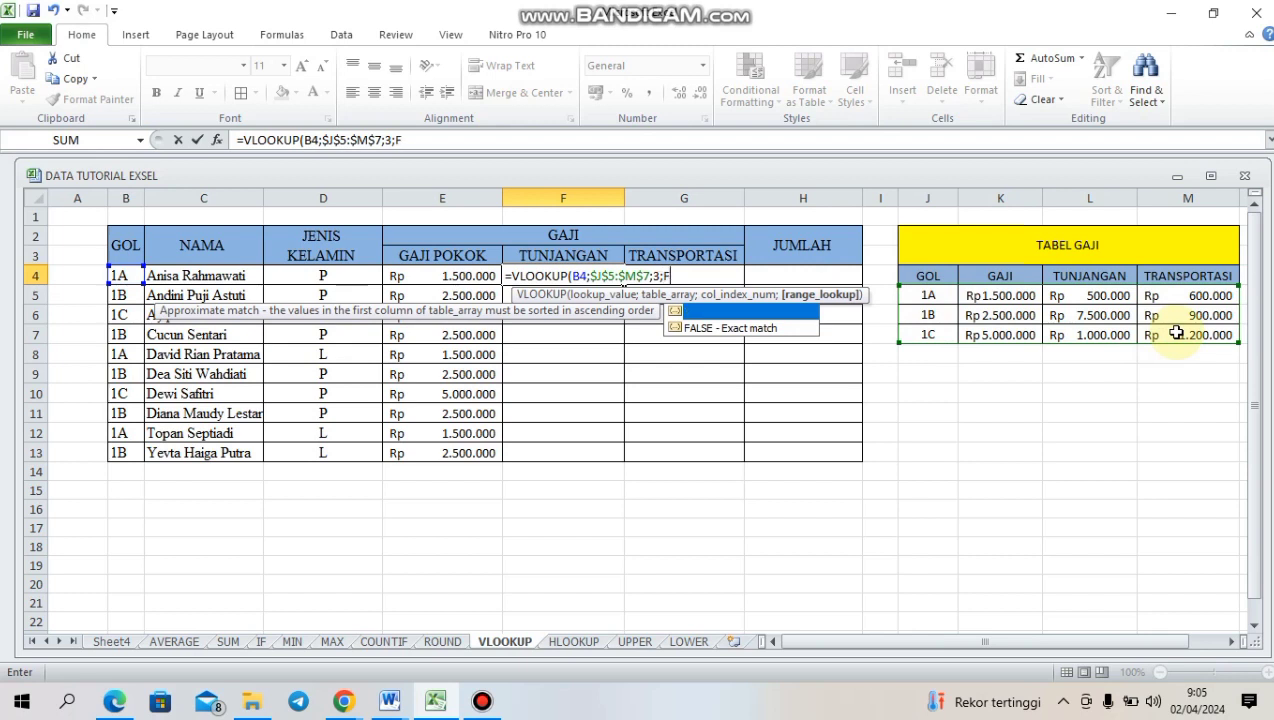
{"action": "type", "text": "FAL"}
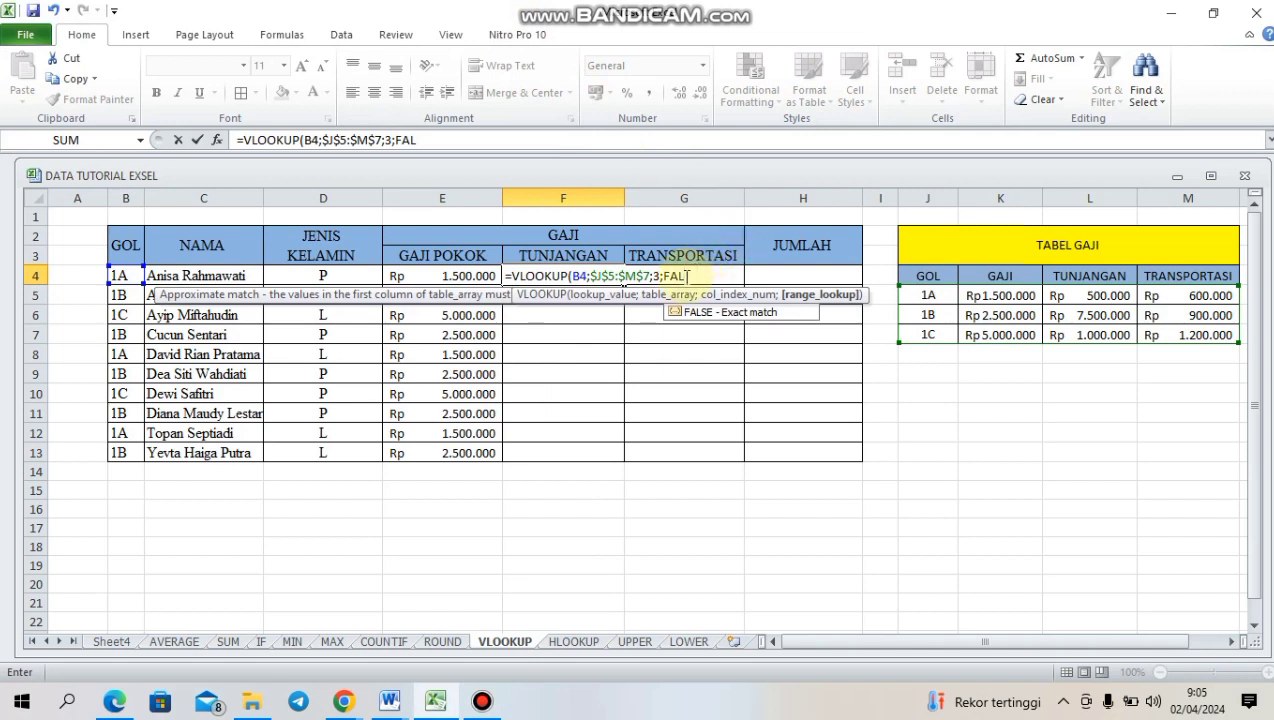
{"action": "type", "text": "SE"}
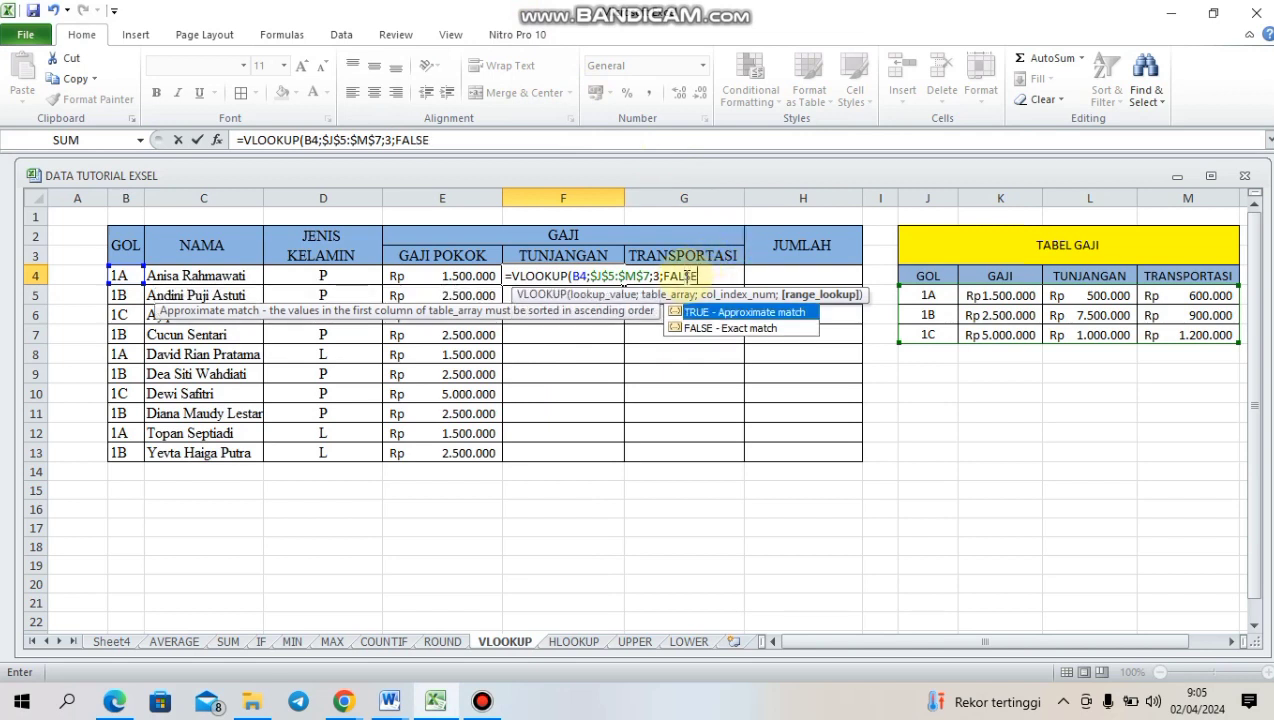
{"action": "type", "text": ")"}
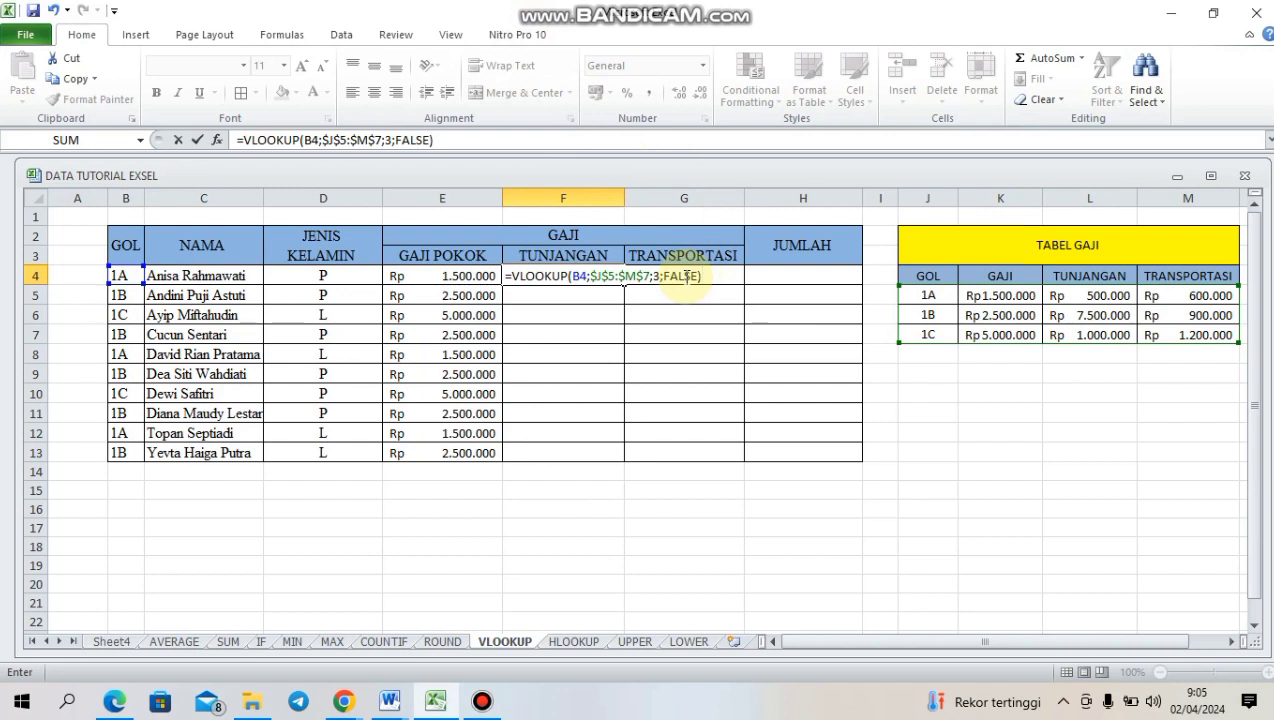
{"action": "key", "text": "Return"}
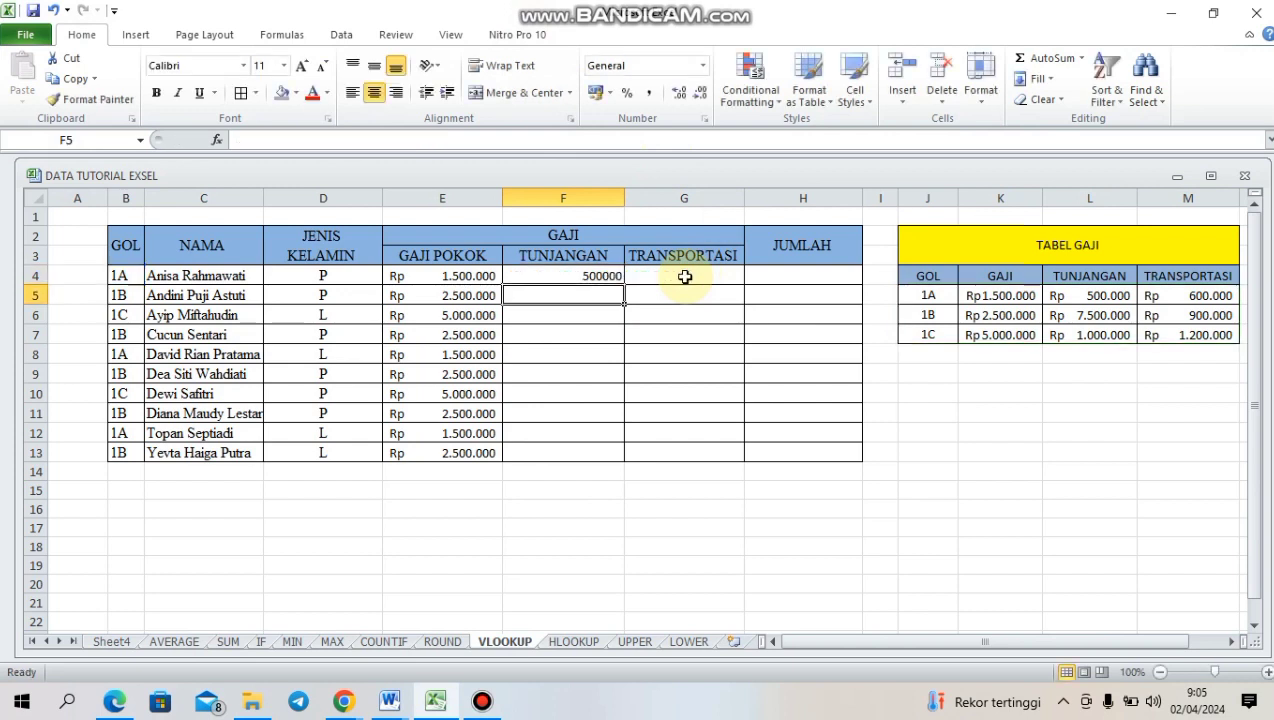
Fill the Tunjangan formula from F4 down to F13 and apply the Accounting number format to the range.
{"action": "left_click", "coordinate": [588, 275]}
{"action": "left_click_drag", "start_coordinate": [621, 285], "coordinate": [605, 372]}
{"action": "left_click_drag", "start_coordinate": [580, 450], "coordinate": [578, 455]}
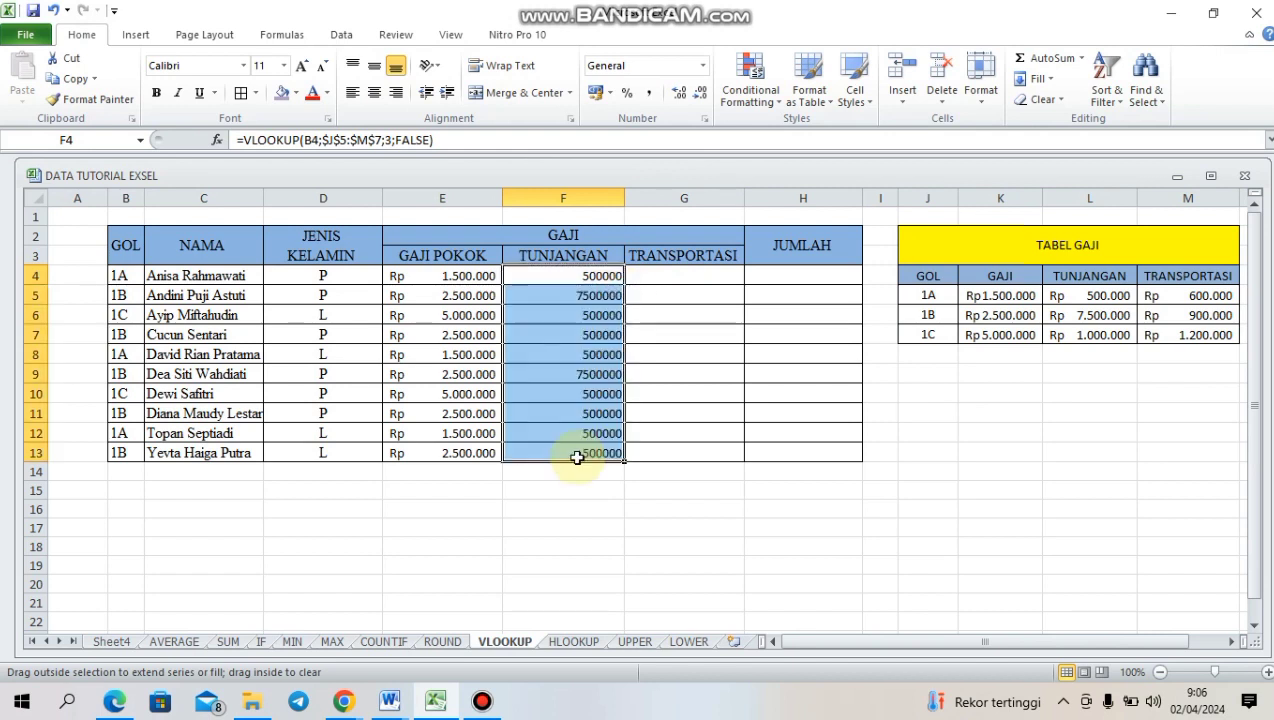
{"action": "left_click", "coordinate": [702, 65]}
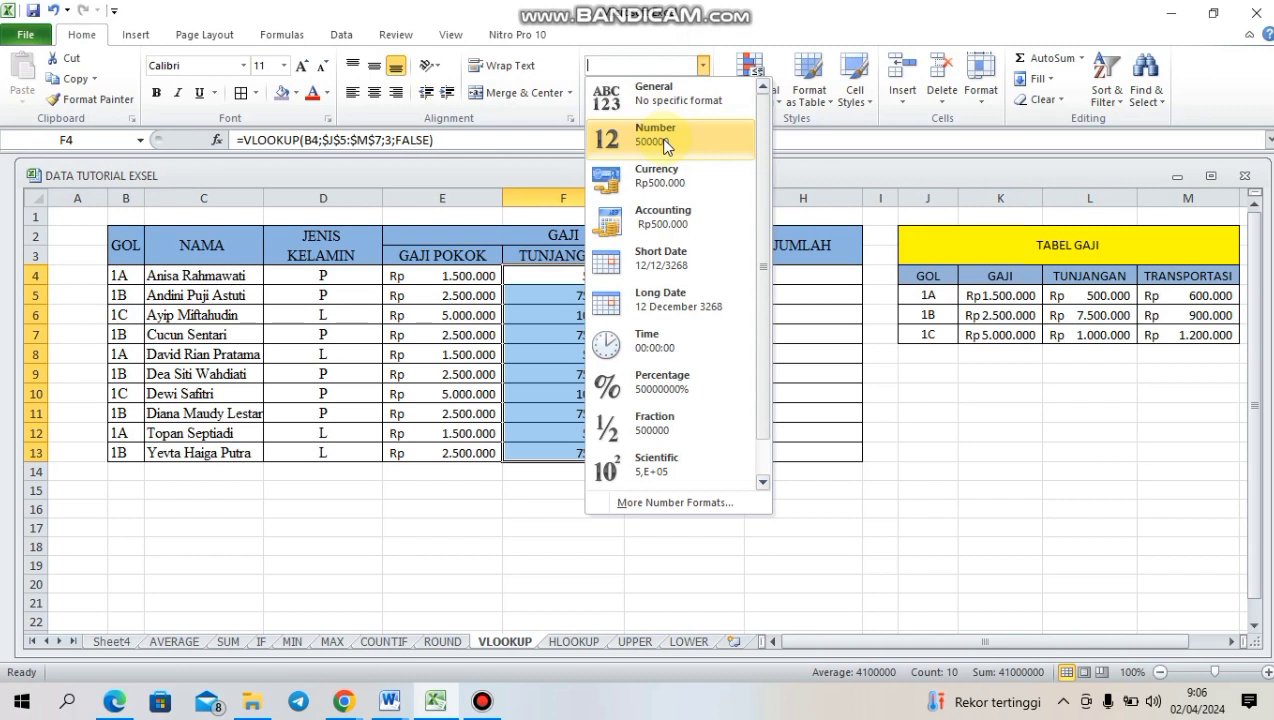
{"action": "left_click", "coordinate": [643, 216]}
Enter =VLOOKUP(B4;$J$5:$M$7;3;FALSE) in the first Transportasi cell, G4.
{"action": "left_click", "coordinate": [656, 275]}
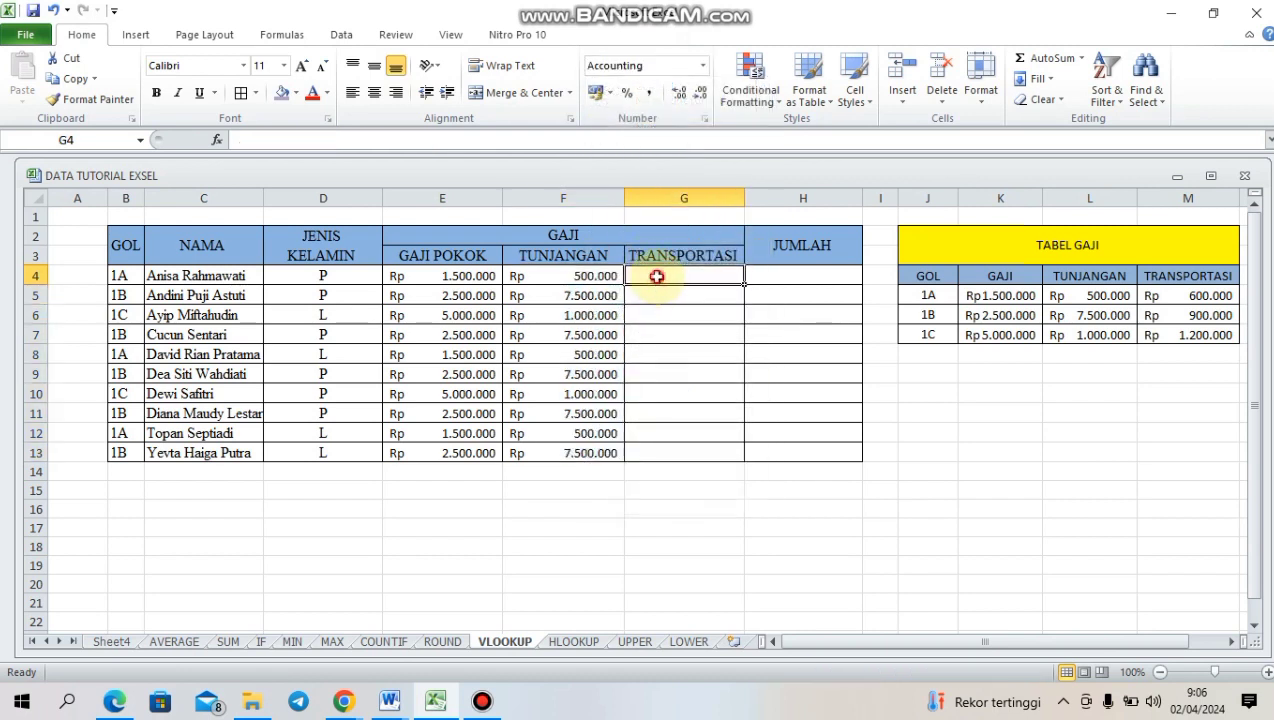
{"action": "type", "text": "="}
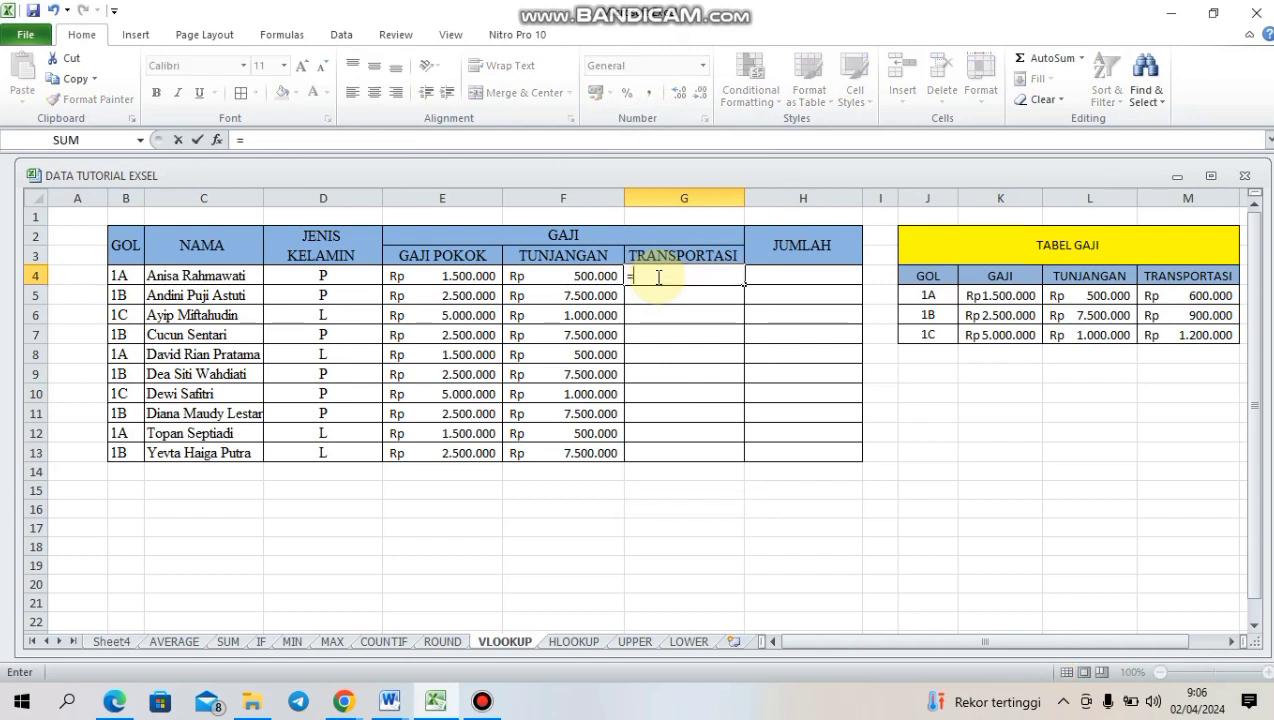
{"action": "type", "text": "v"}
{"action": "key", "text": "BackSpace"}
{"action": "type", "text": "v"}
{"action": "key", "text": "BackSpace"}
{"action": "type", "text": "v"}
{"action": "key", "text": "BackSpace"}
{"action": "type", "text": "VLOOKUP("}
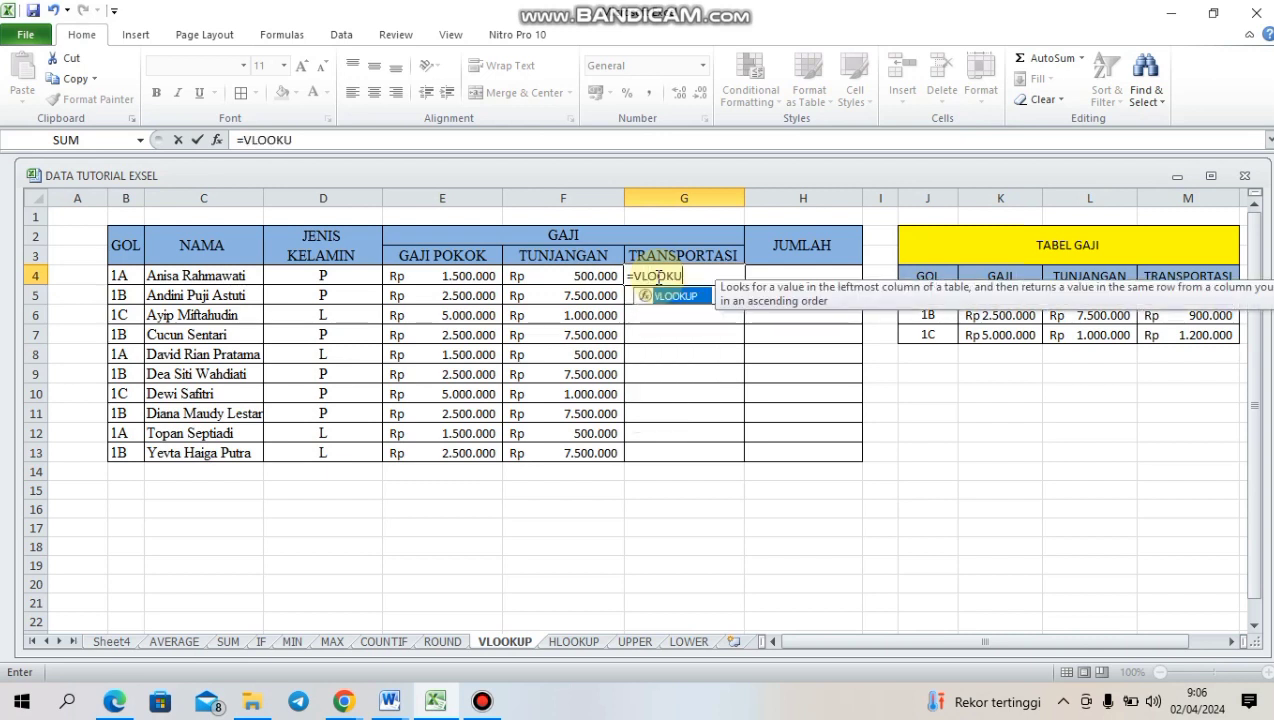
{"action": "left_click", "coordinate": [124, 276]}
{"action": "type", "text": ";"}
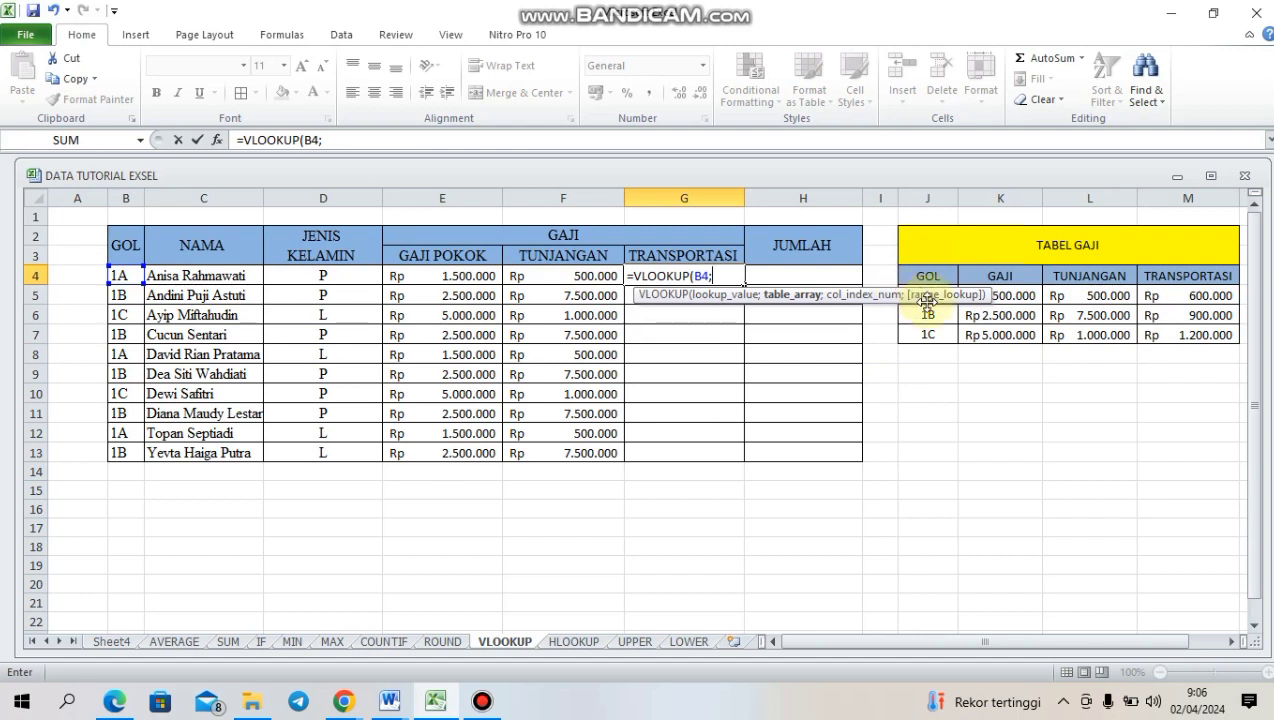
{"action": "left_click_drag", "start_coordinate": [924, 314], "coordinate": [965, 313]}
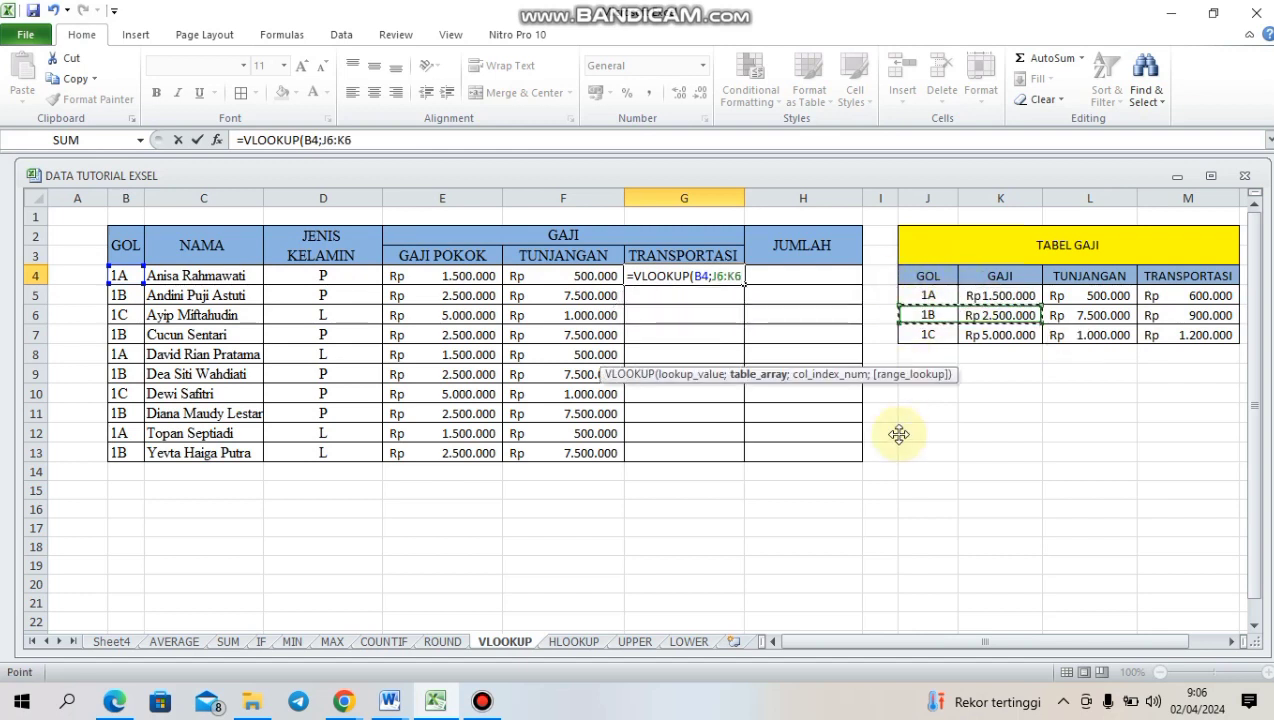
{"action": "left_click_drag", "start_coordinate": [922, 289], "coordinate": [1171, 330]}
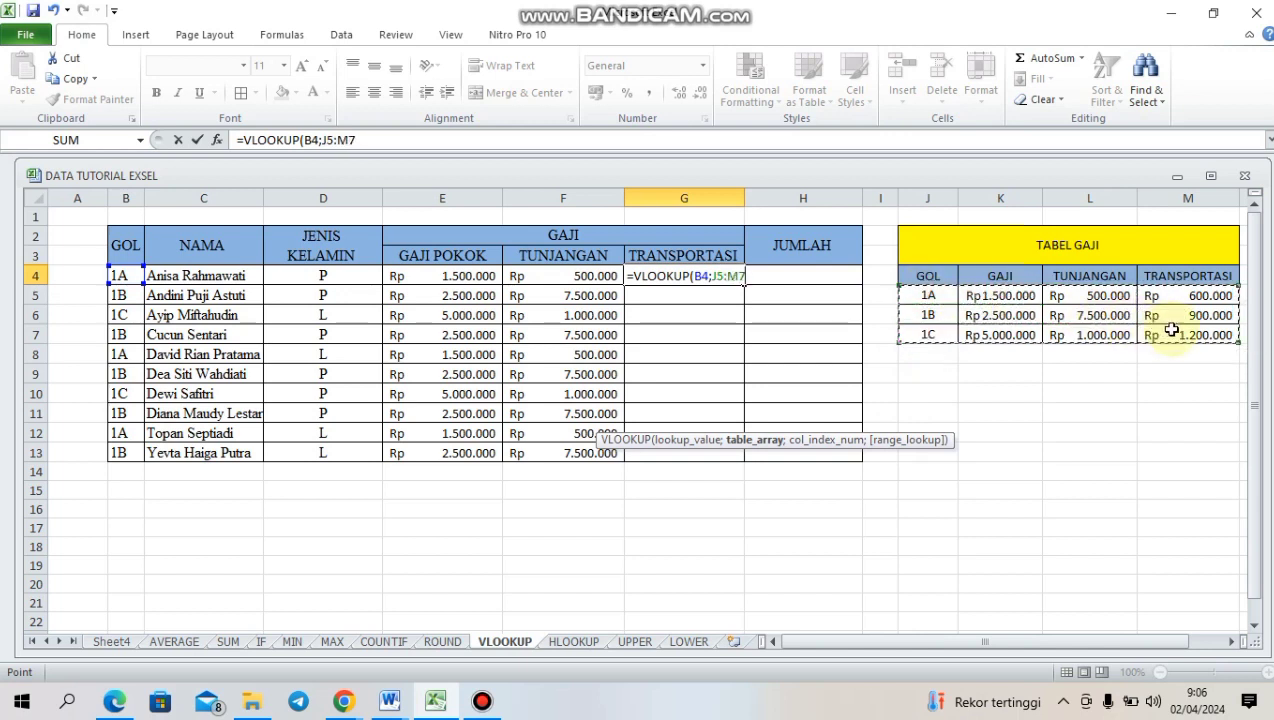
{"action": "key", "text": "F4"}
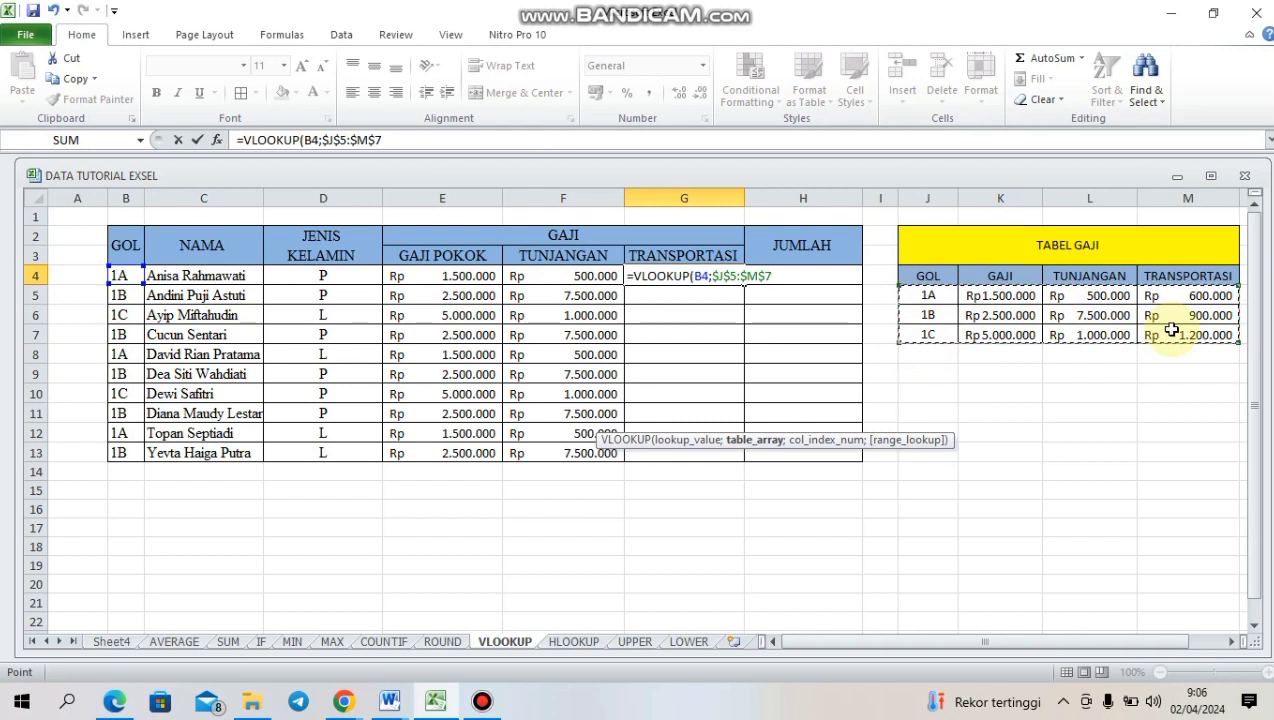
{"action": "type", "text": ";"}
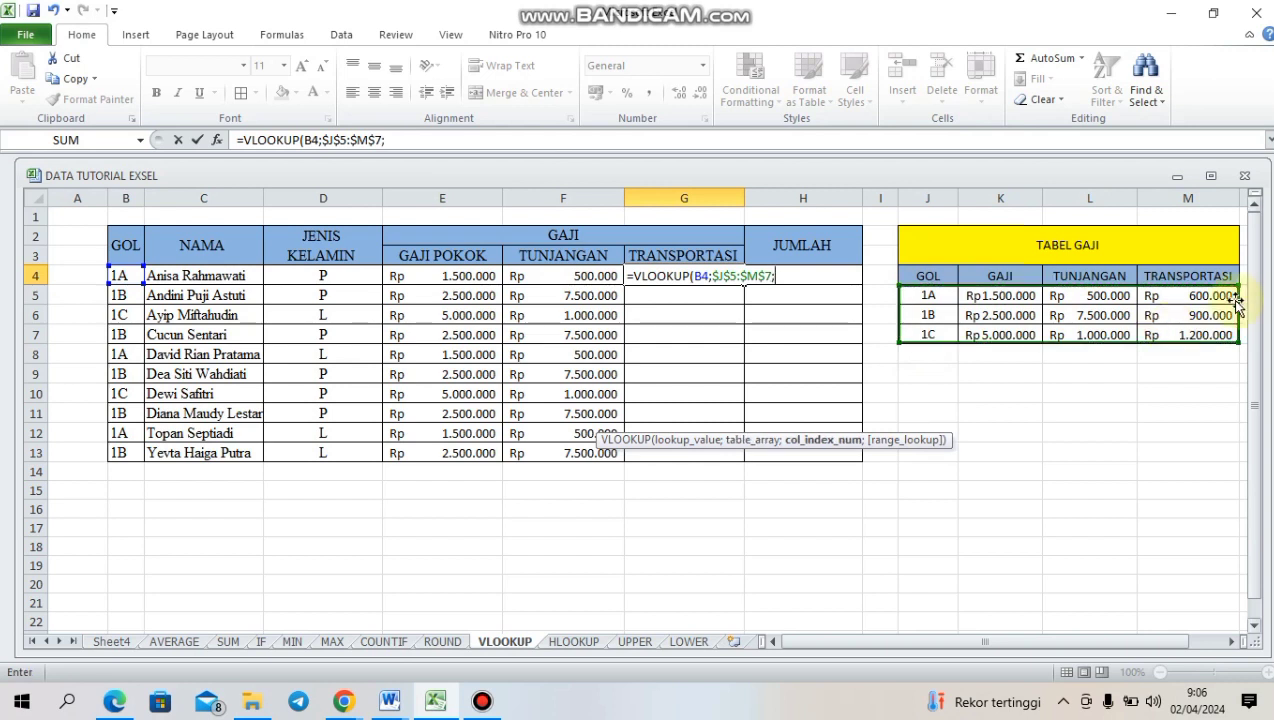
{"action": "type", "text": "3"}
{"action": "type", "text": ";"}
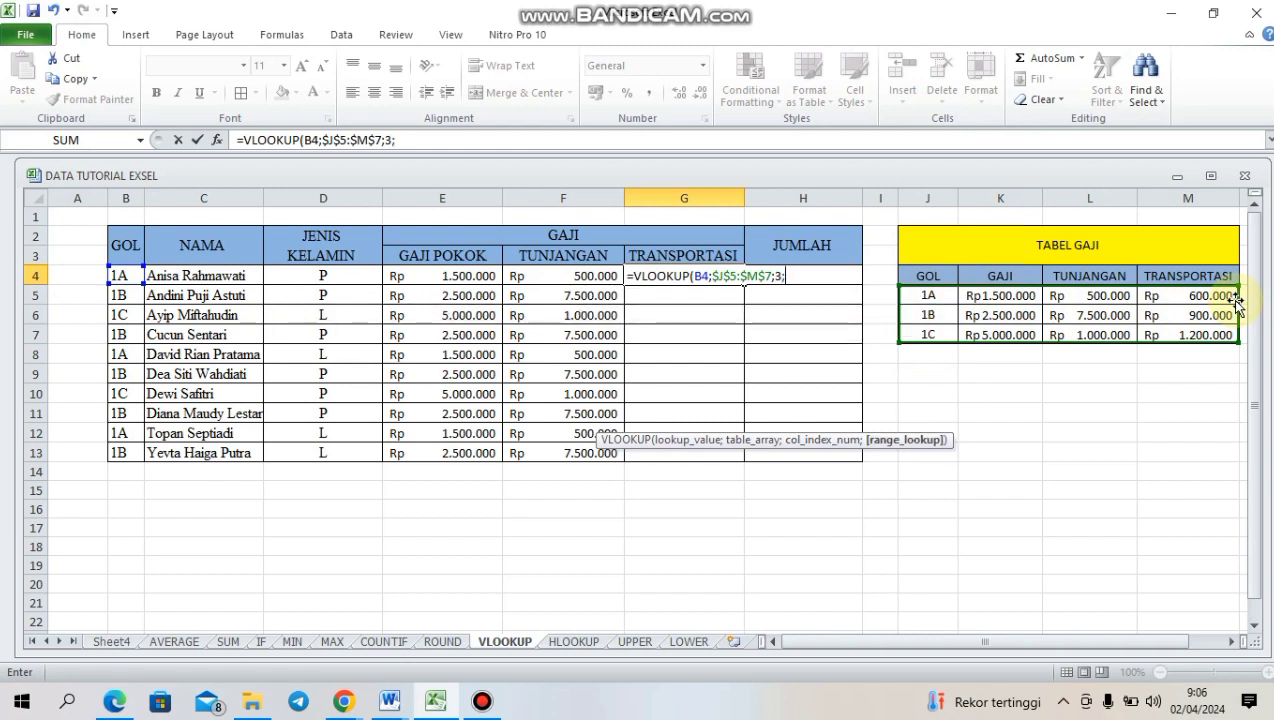
{"action": "type", "text": "false"}
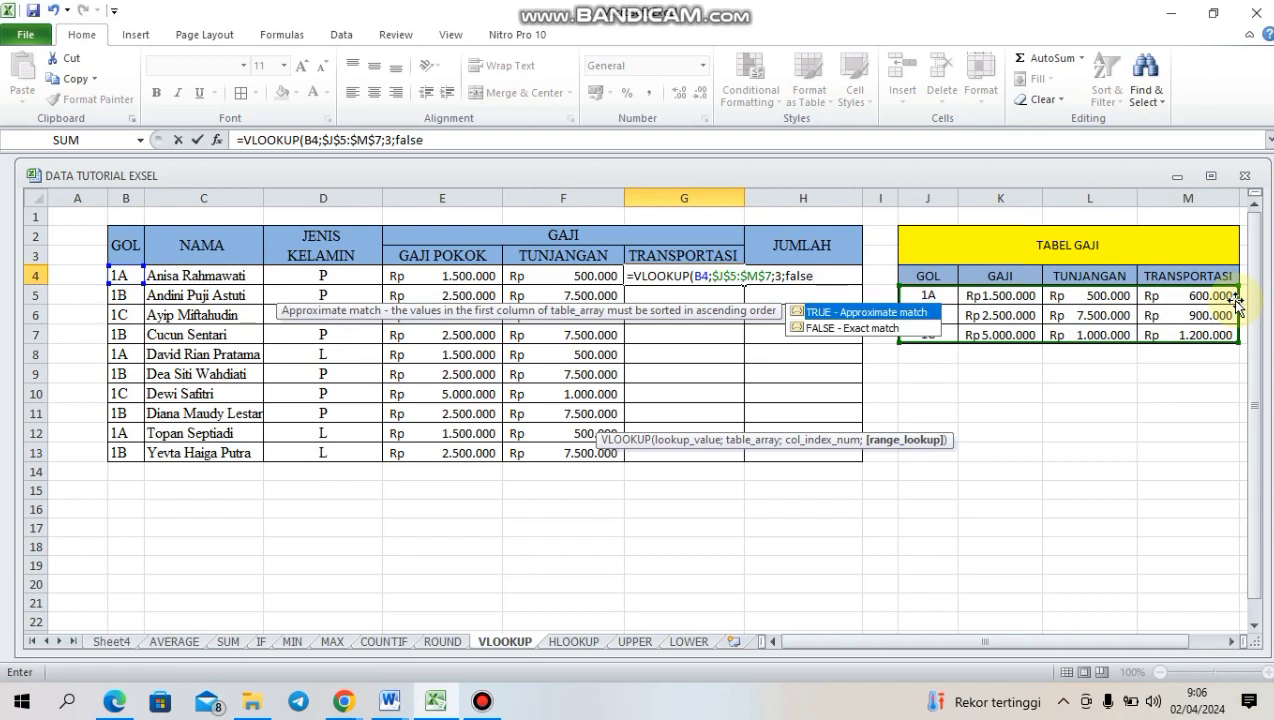
{"action": "type", "text": ")"}
{"action": "key", "text": "Return"}
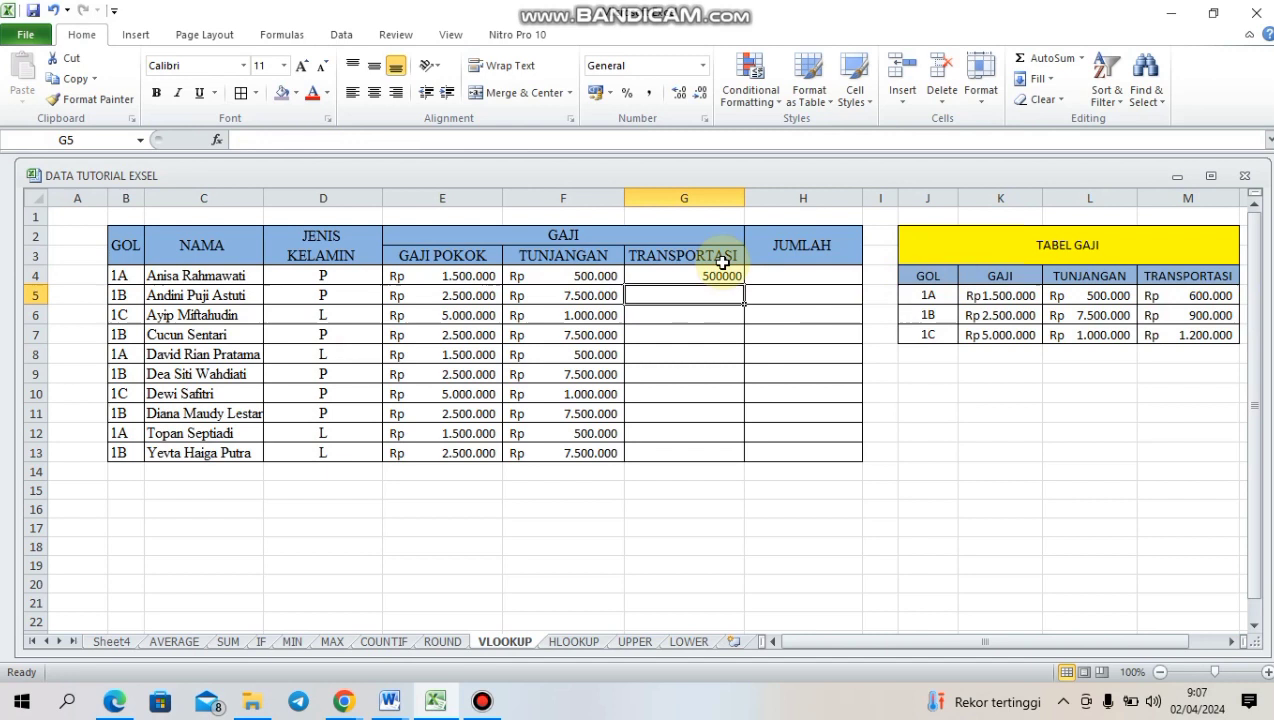
Change the column index in the G4 VLOOKUP formula to 4.
{"action": "left_click", "coordinate": [677, 281]}
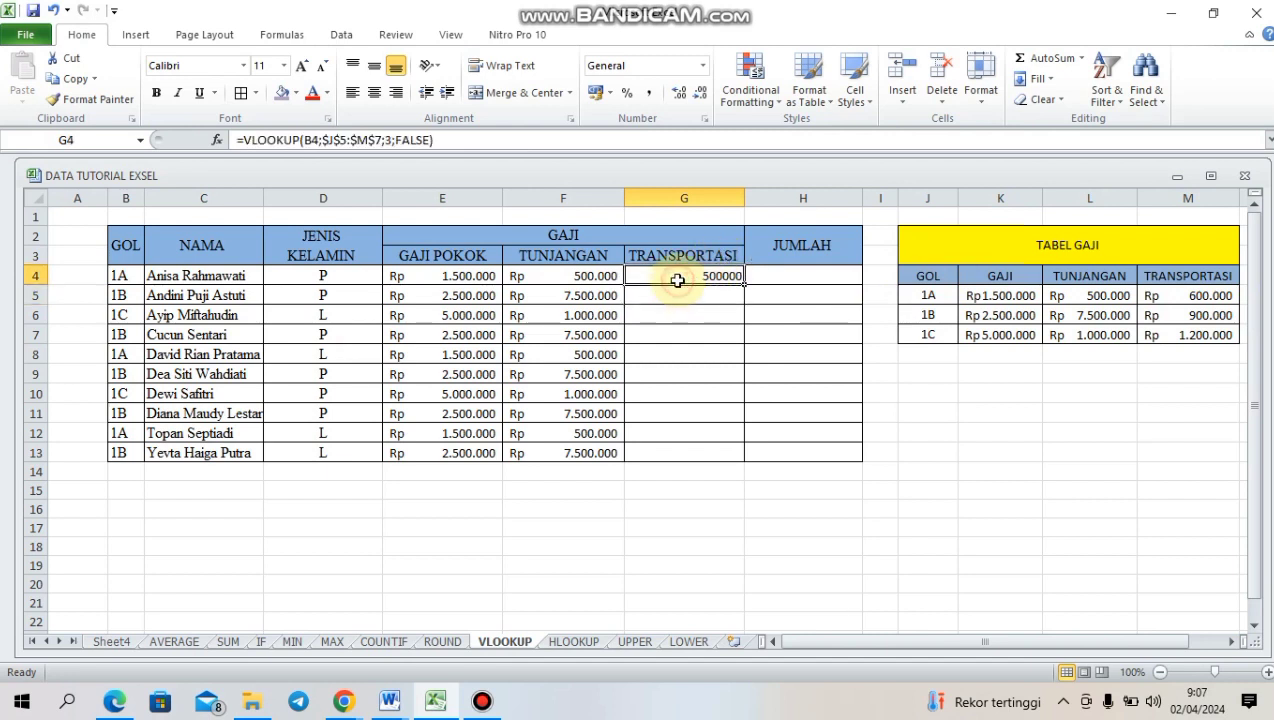
{"action": "left_click", "coordinate": [391, 140]}
{"action": "key", "text": "BackSpace"}
{"action": "type", "text": "4"}
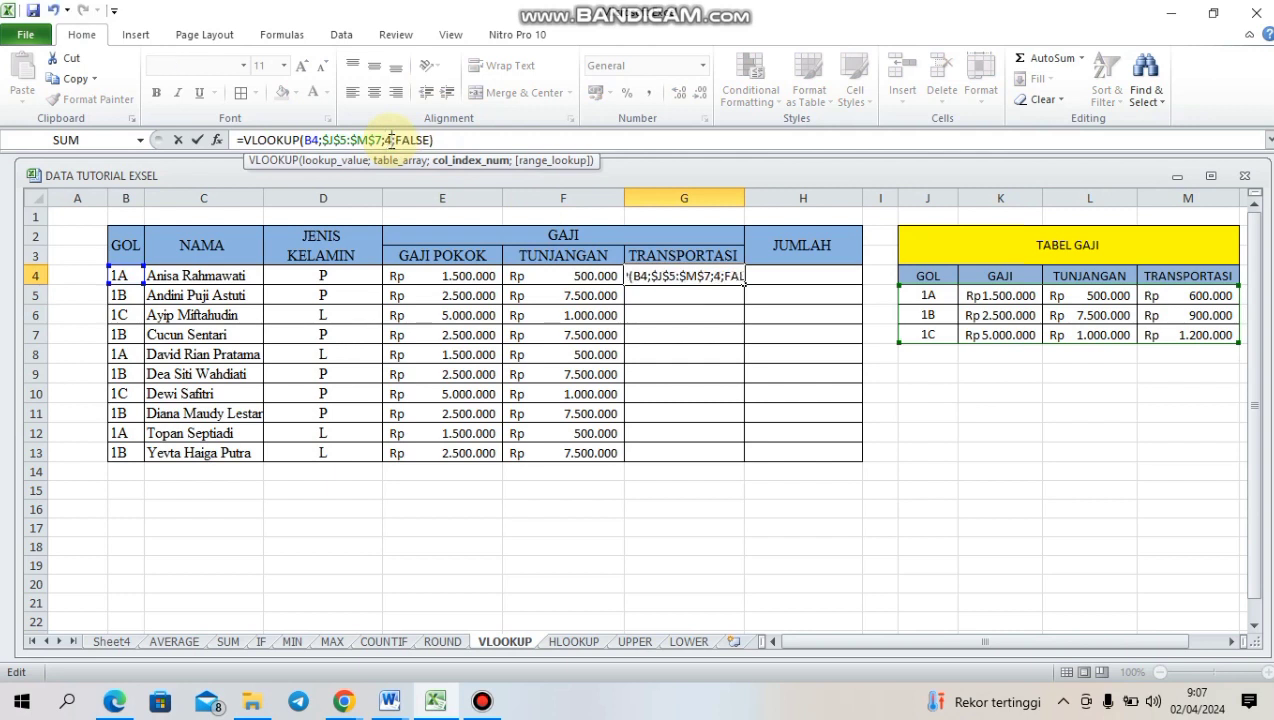
{"action": "left_click", "coordinate": [472, 138]}
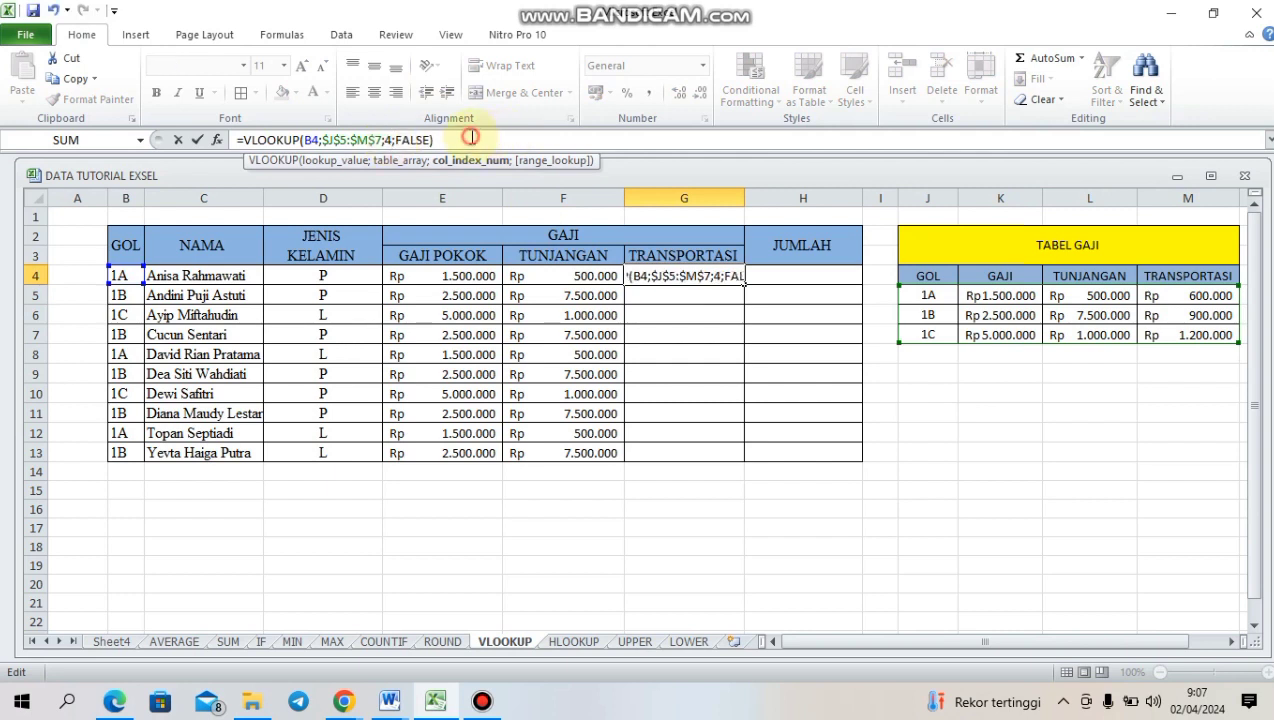
{"action": "key", "text": "Return"}
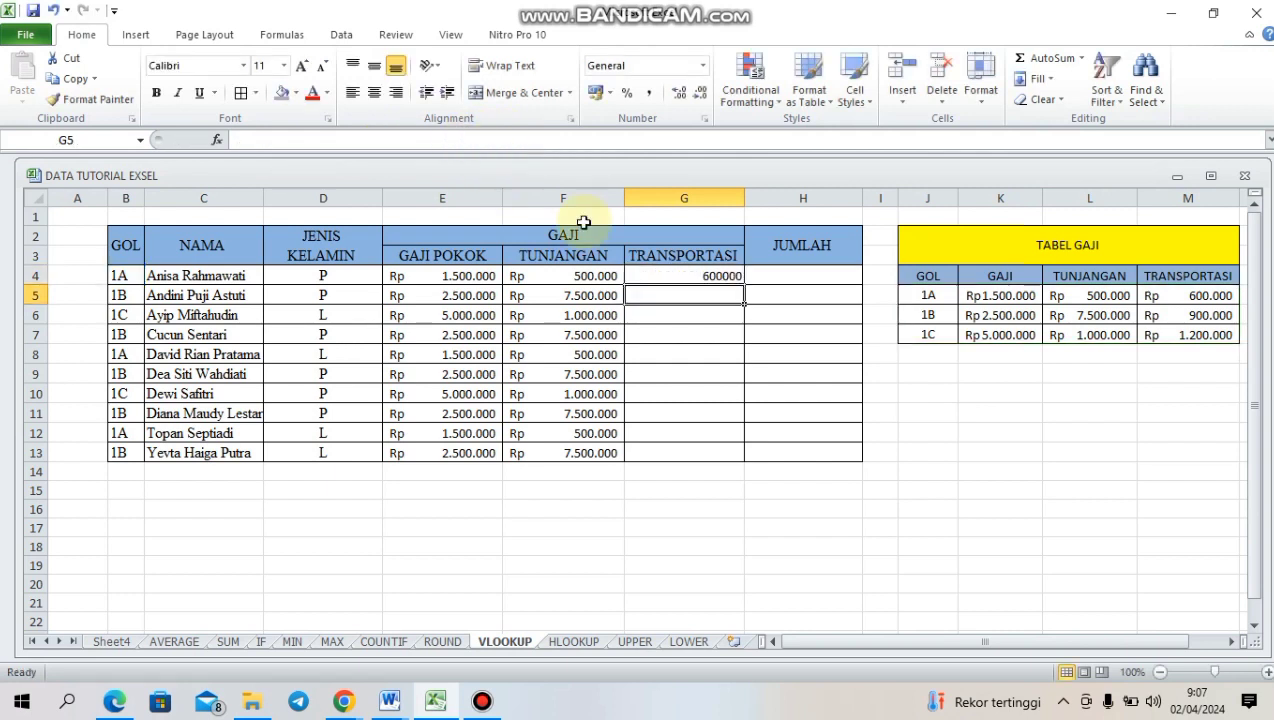
Fill the Transportasi formula from G4 down to G13 and apply the Accounting number format to the range.
{"action": "left_click", "coordinate": [688, 274]}
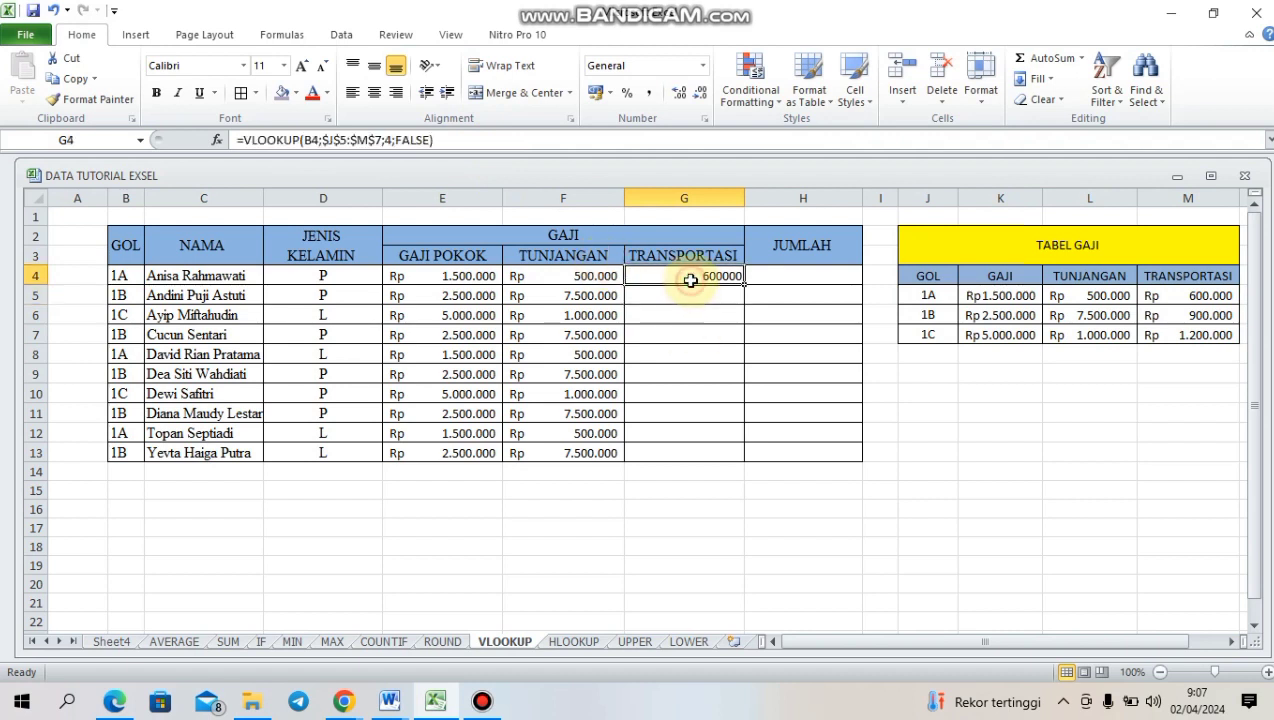
{"action": "left_click_drag", "start_coordinate": [741, 288], "coordinate": [694, 455]}
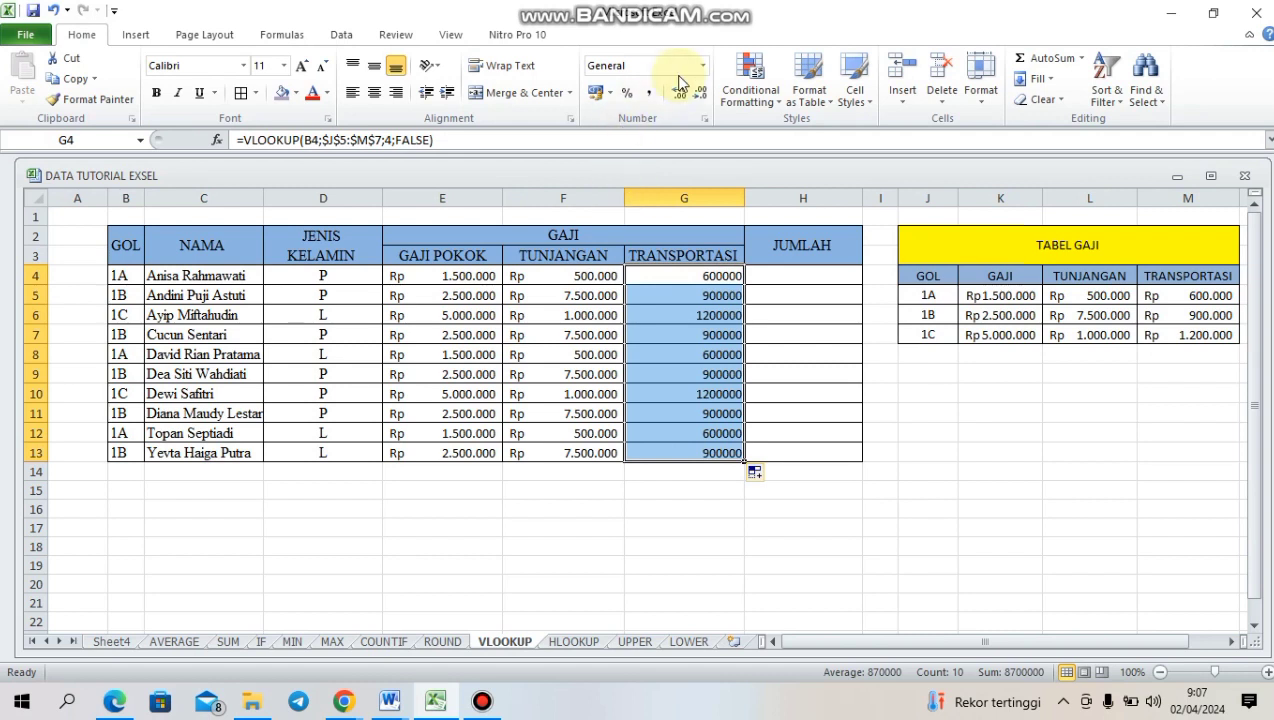
{"action": "left_click", "coordinate": [703, 66]}
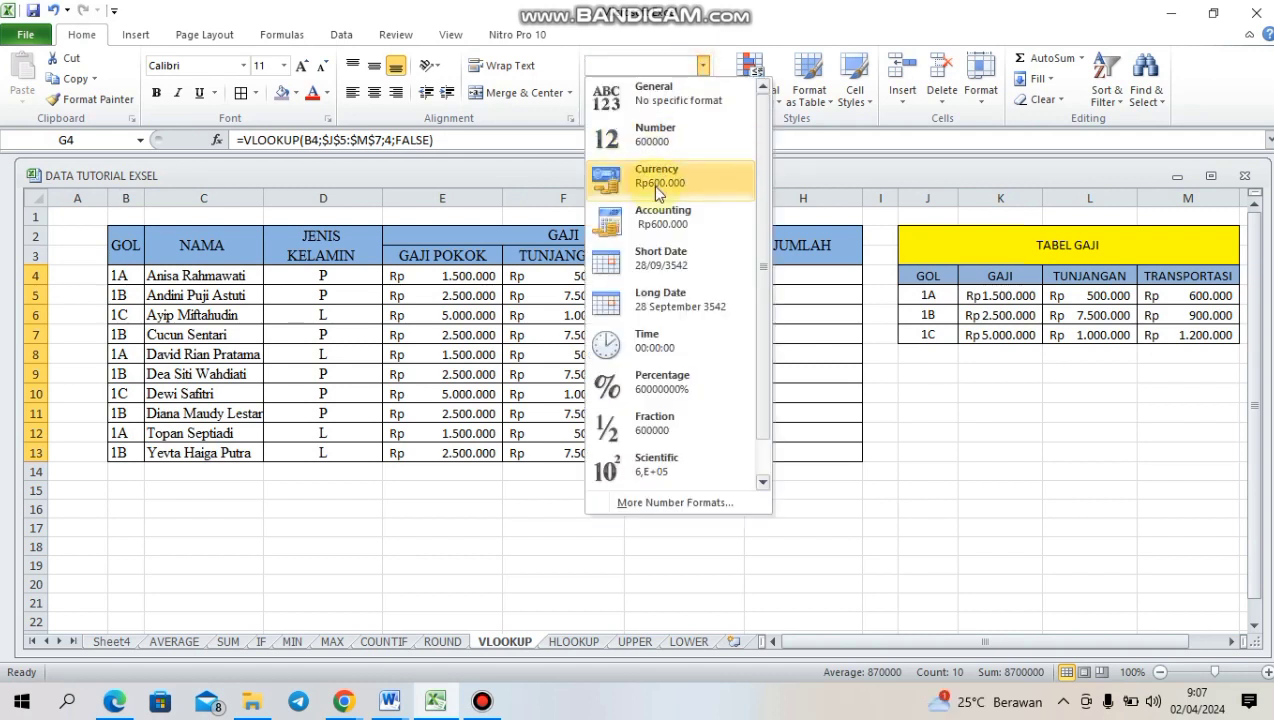
{"action": "left_click", "coordinate": [648, 215]}
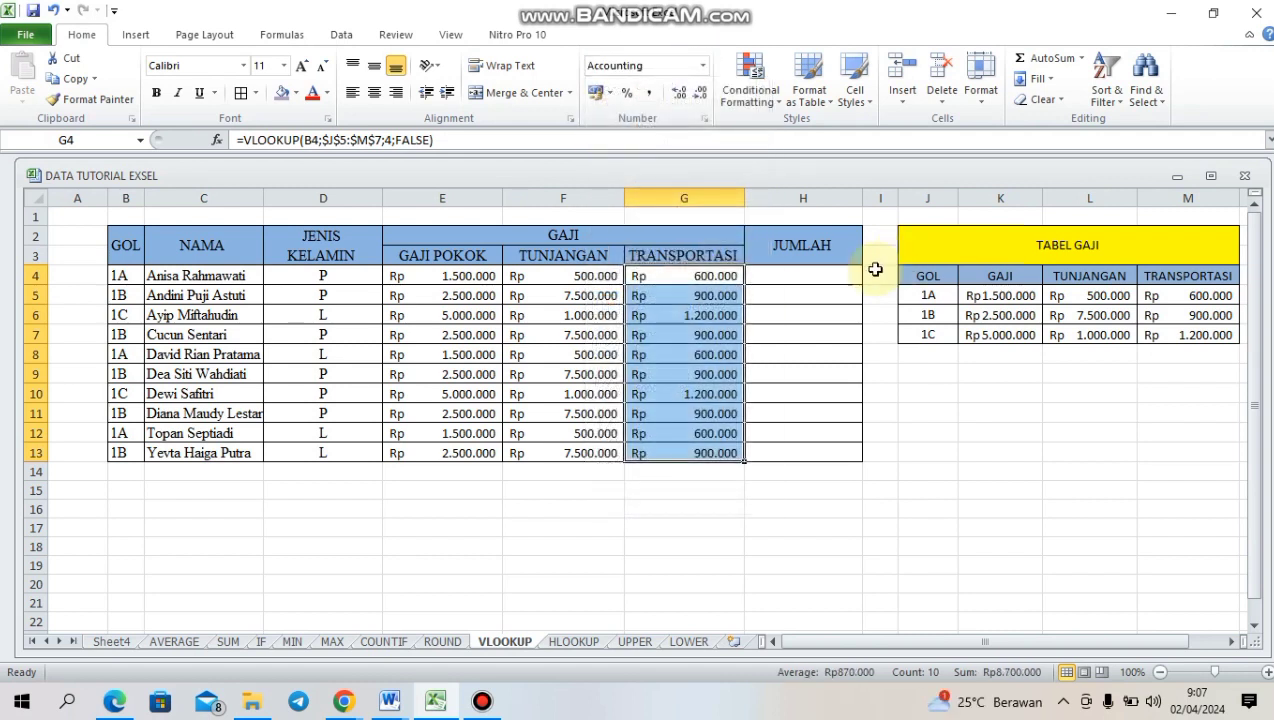
Enter =SUM(E4:G4) in the first Jumlah cell, H4.
{"action": "left_click", "coordinate": [802, 276]}
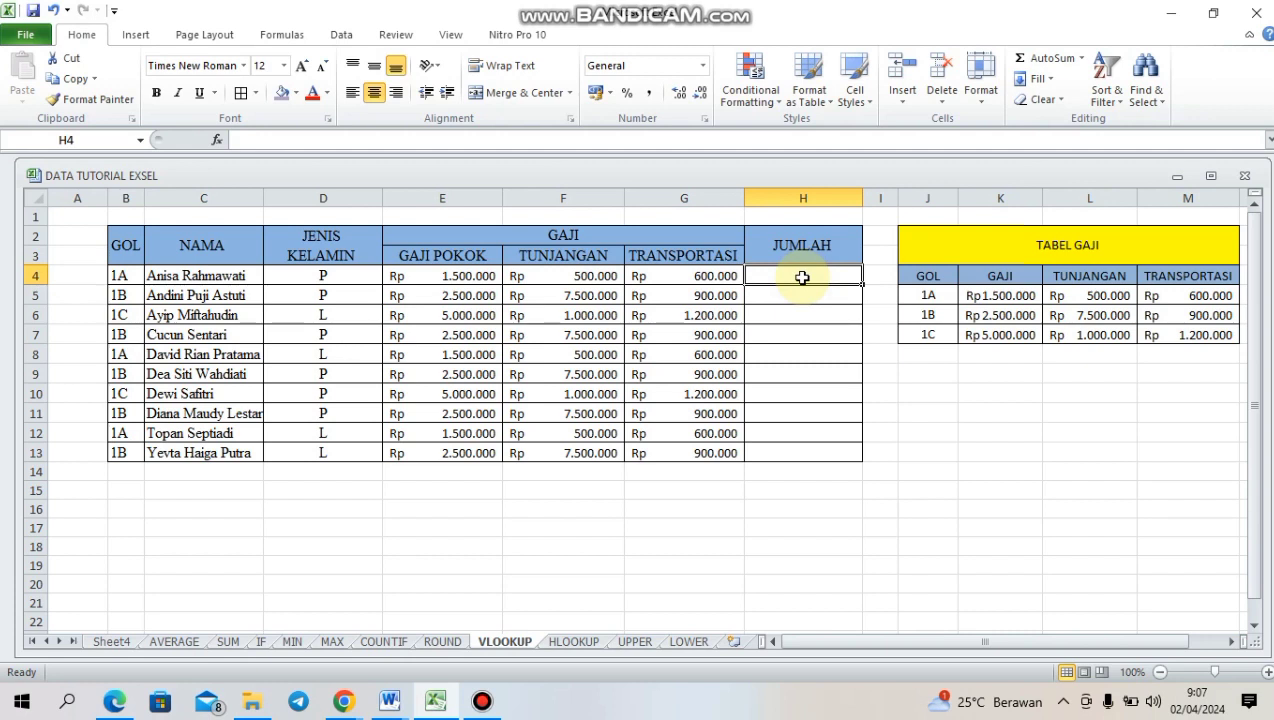
{"action": "type", "text": "=S"}
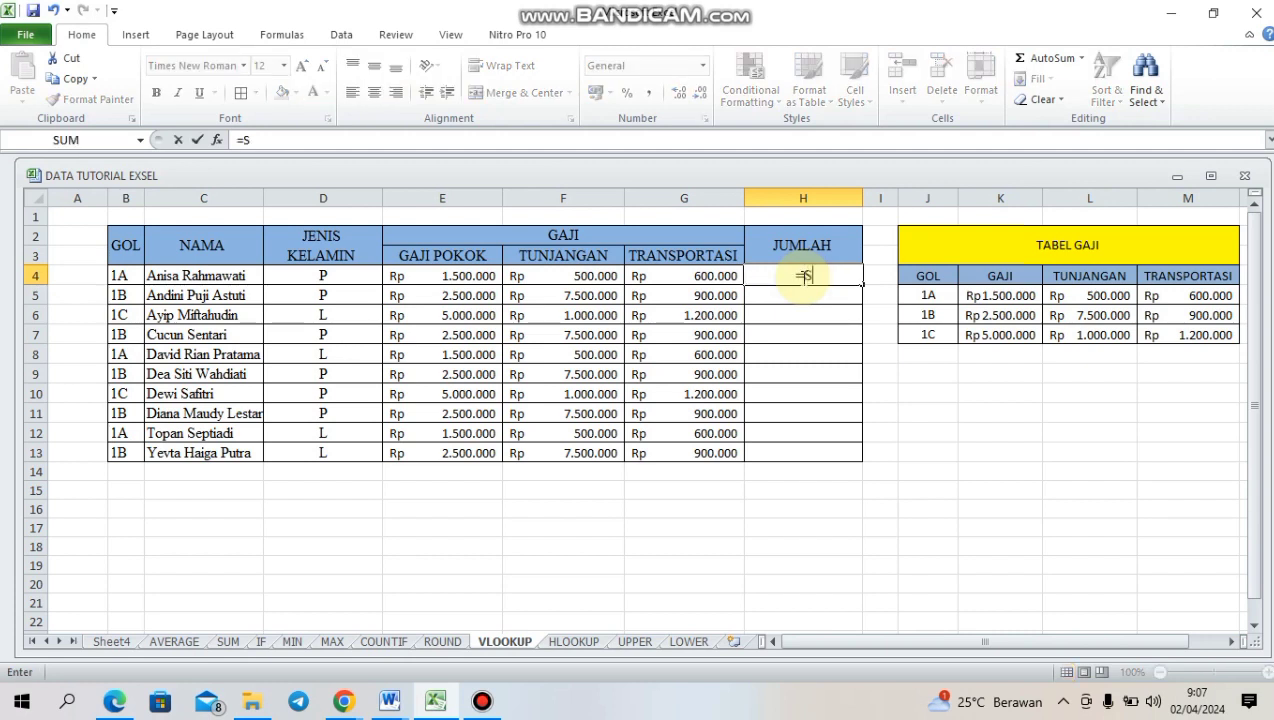
{"action": "type", "text": "UM("}
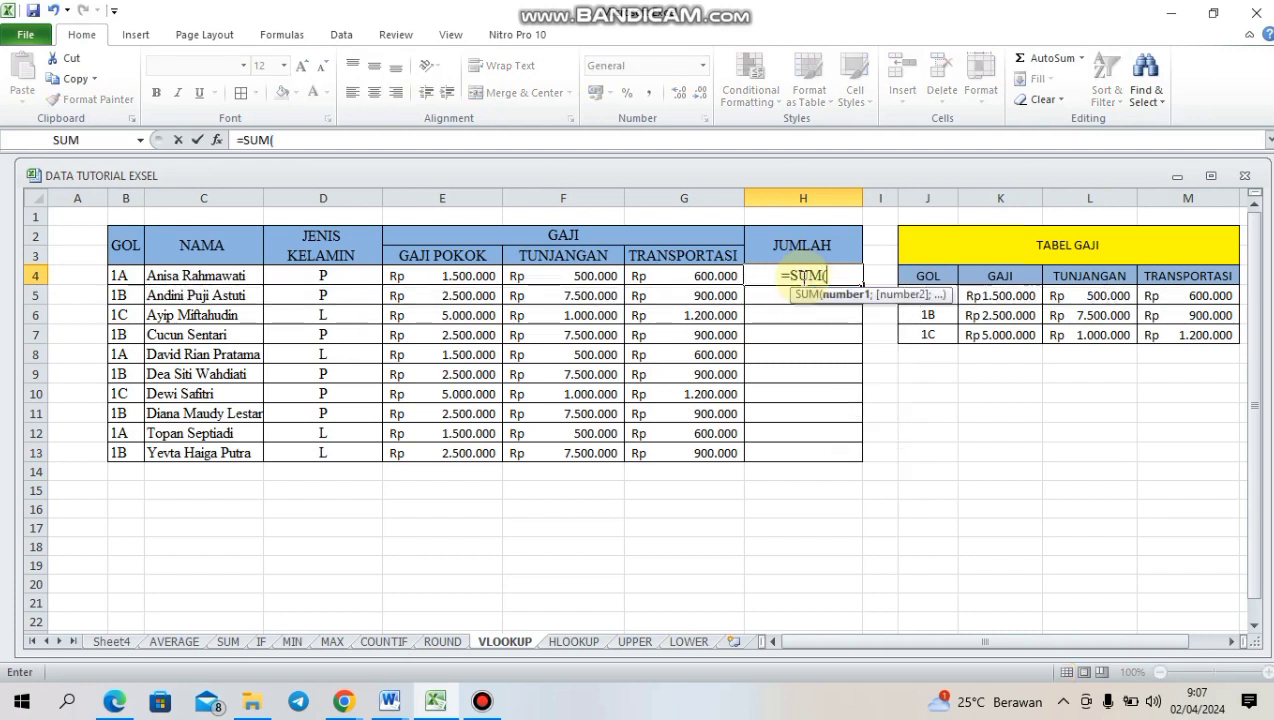
{"action": "left_click_drag", "start_coordinate": [432, 277], "coordinate": [666, 273]}
{"action": "type", "text": ")"}
{"action": "key", "text": "Return"}
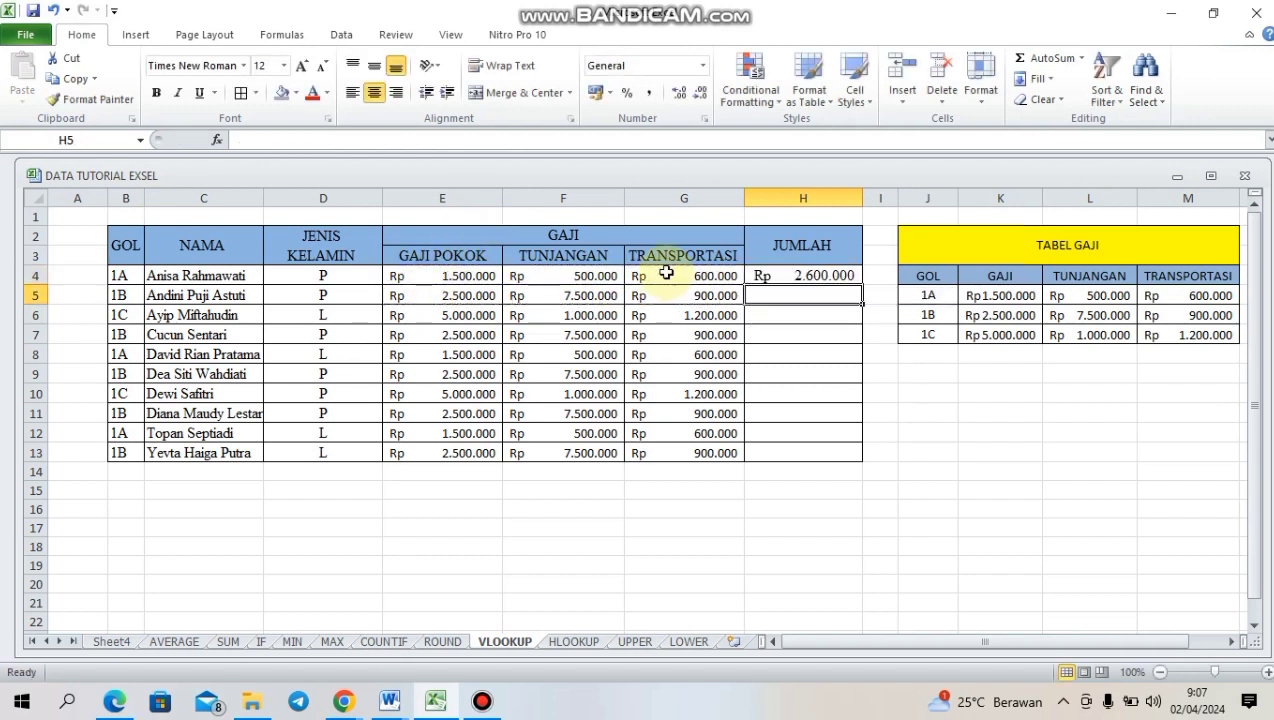
Fill the Jumlah formula from H4 down to H13.
{"action": "left_click", "coordinate": [772, 275]}
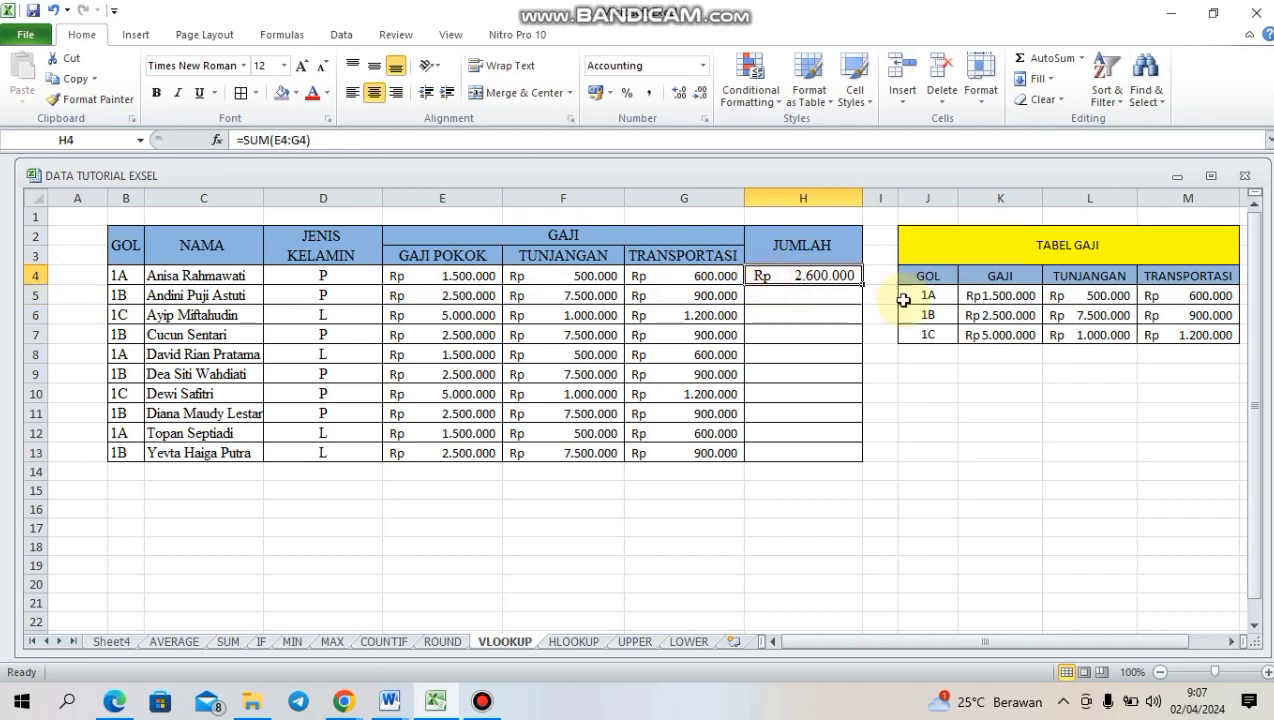
{"action": "left_click_drag", "start_coordinate": [866, 283], "coordinate": [795, 456]}
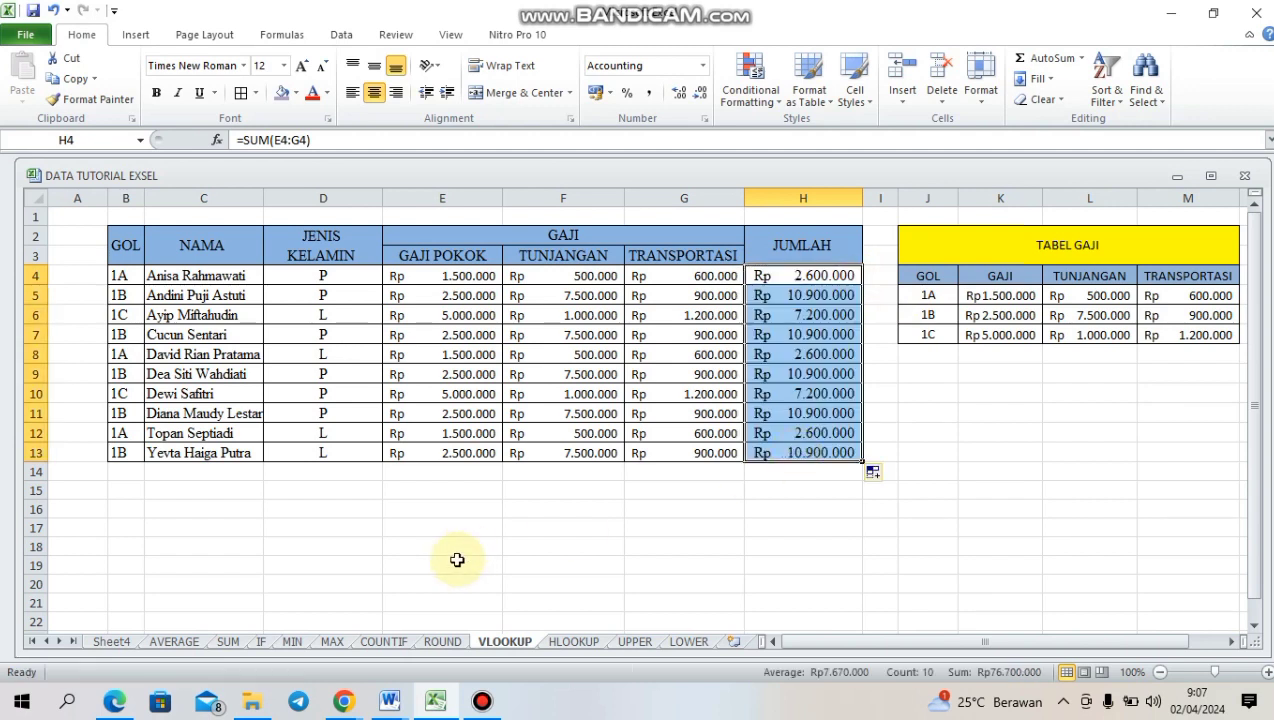
{"action": "left_click", "coordinate": [457, 562]}
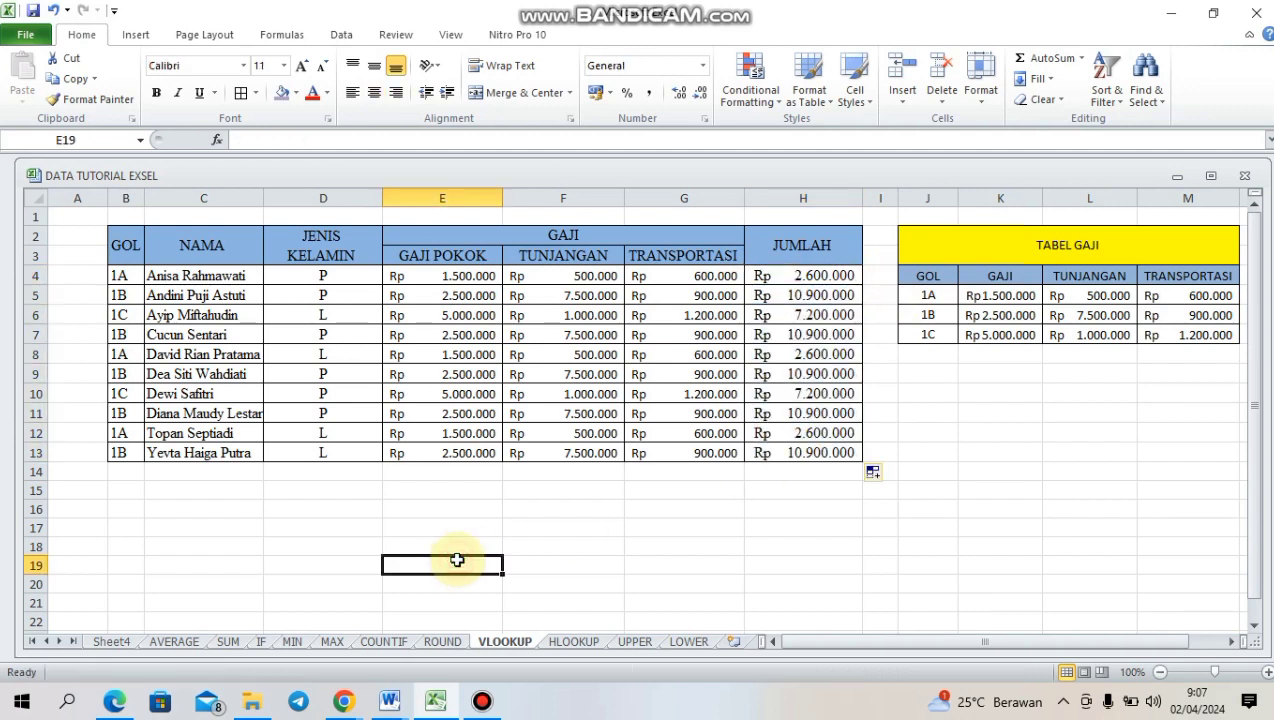
On the HLOOKUP sheet, start an HLOOKUP formula in the first Pajak cell, H4, with the absolute table range $J$4:$L$5.
{"action": "left_click", "coordinate": [573, 642]}
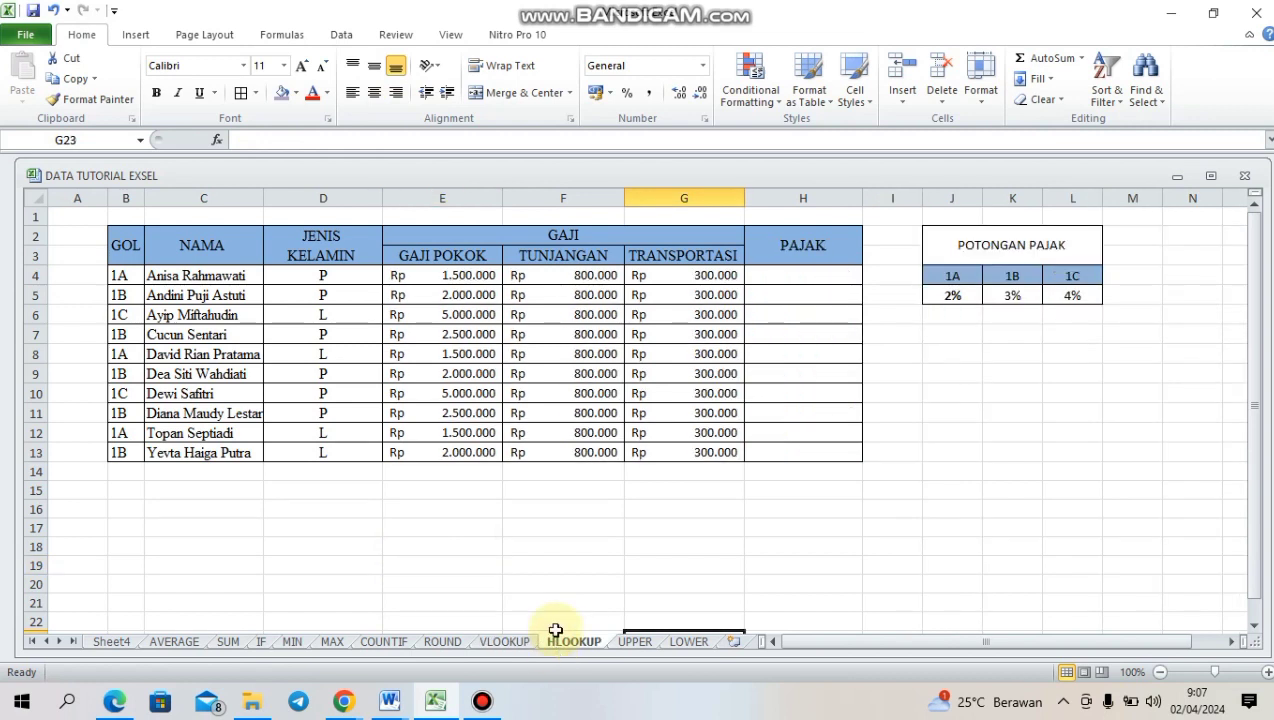
{"action": "left_click", "coordinate": [782, 271]}
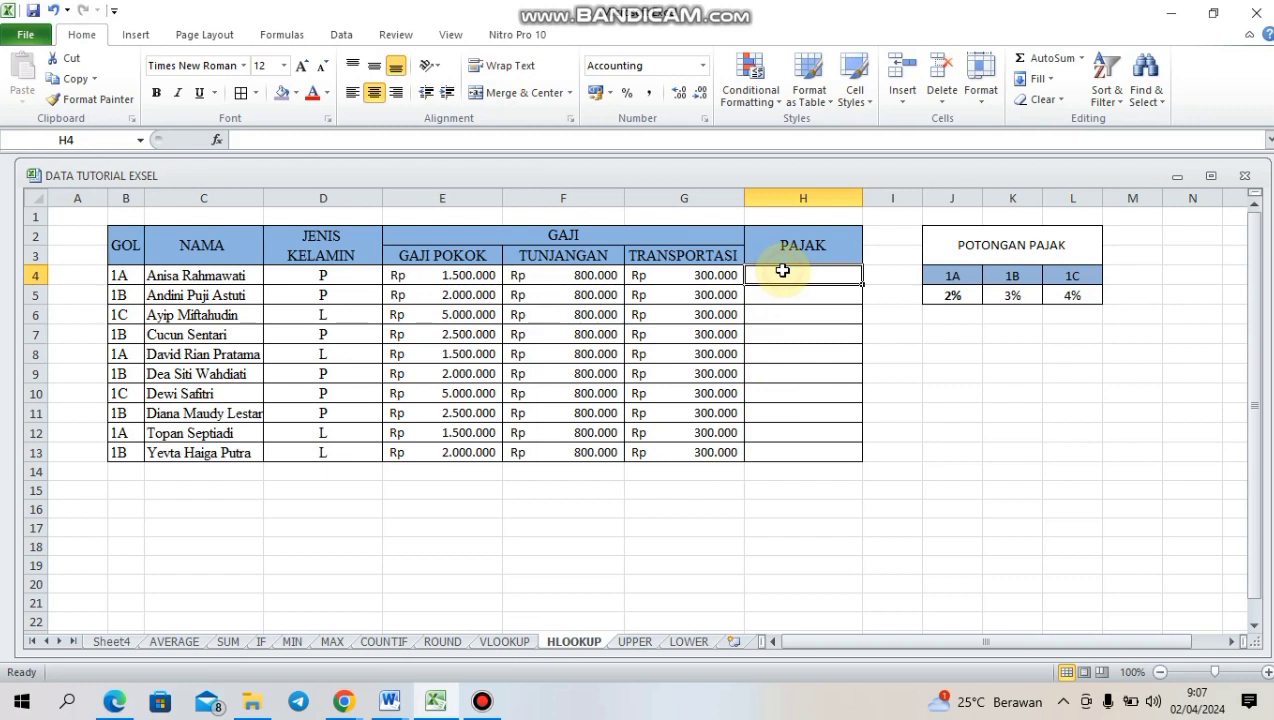
{"action": "type", "text": "="}
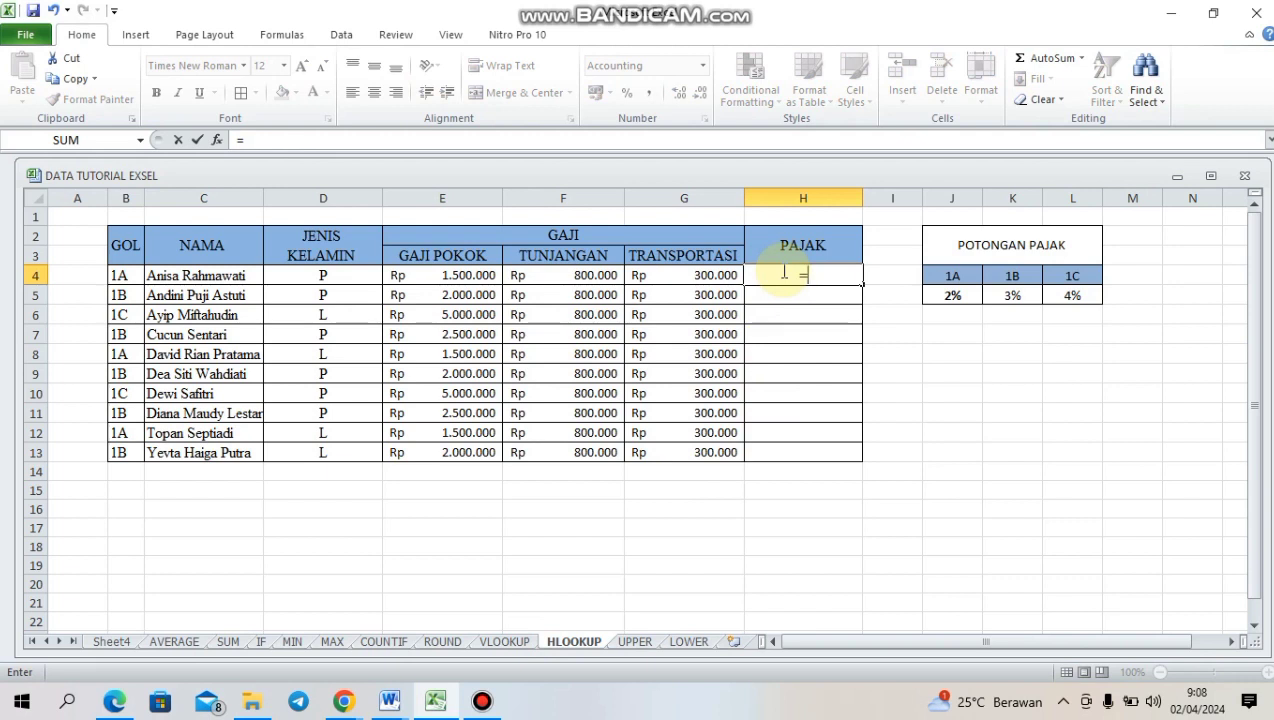
{"action": "type", "text": "h"}
{"action": "key", "text": "BackSpace"}
{"action": "type", "text": "H"}
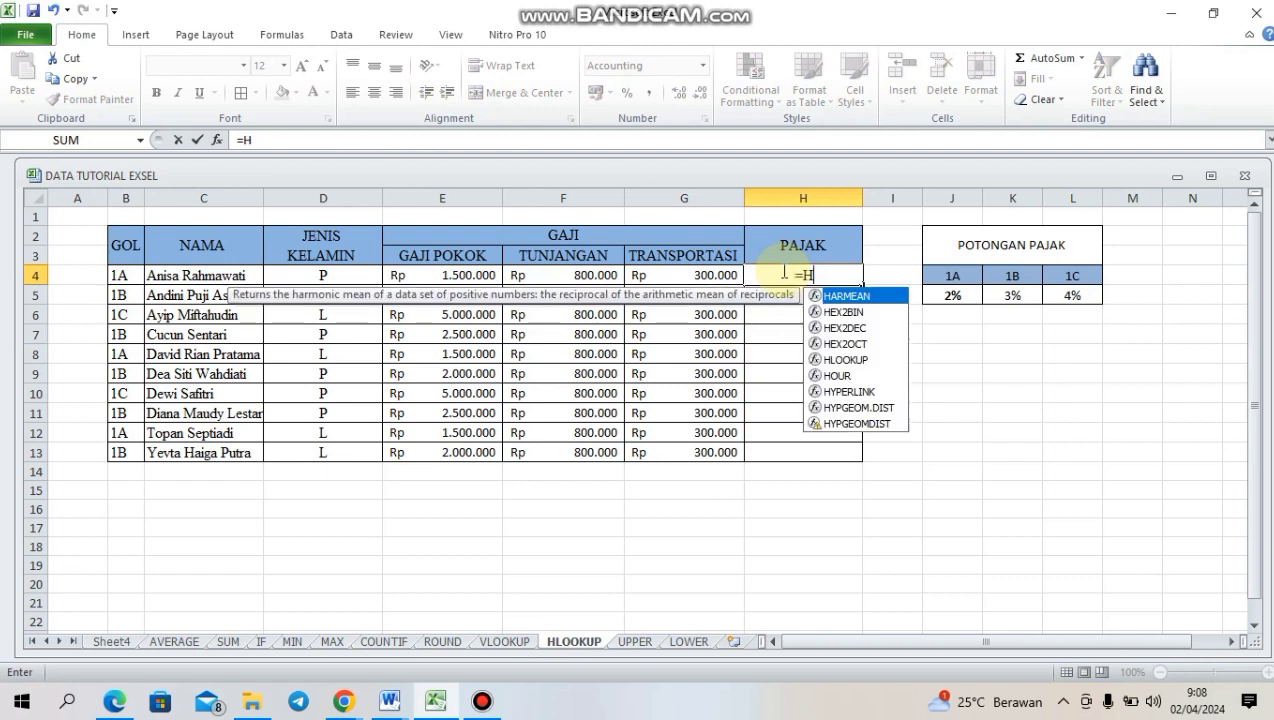
{"action": "type", "text": "LOOKU"}
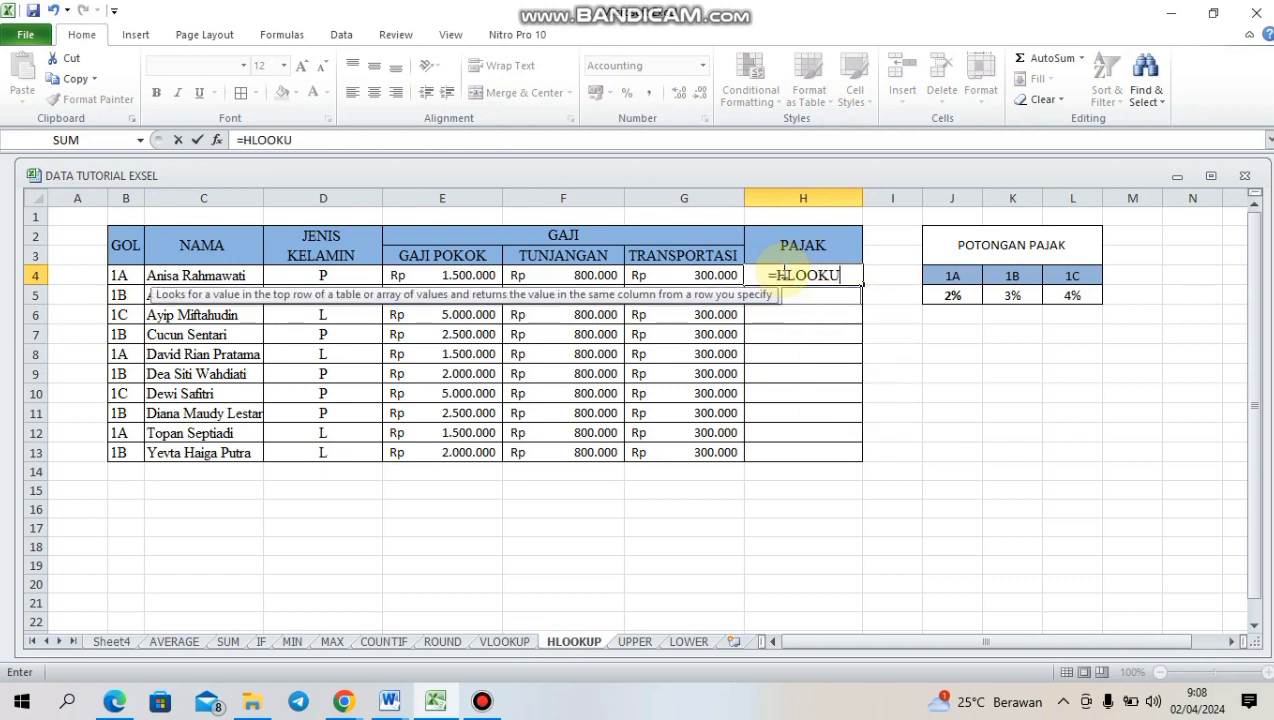
{"action": "type", "text": "P("}
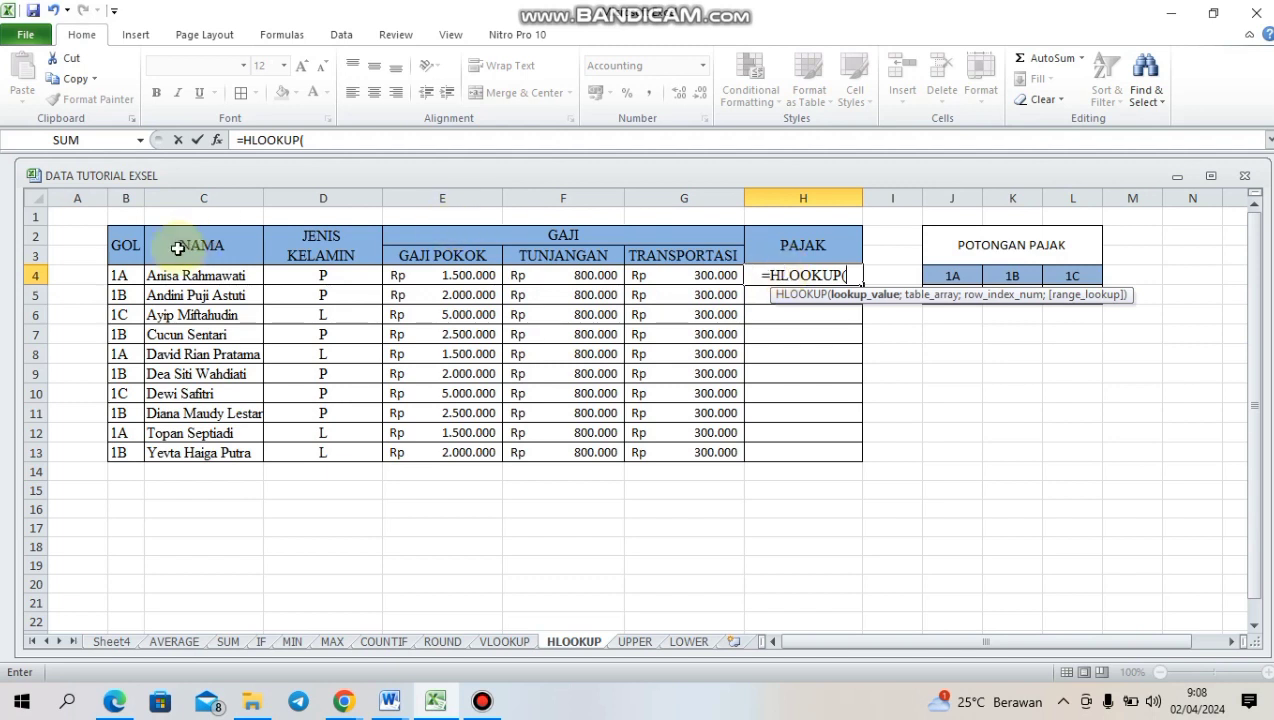
{"action": "left_click", "coordinate": [129, 272]}
{"action": "left_click_drag", "start_coordinate": [952, 270], "coordinate": [1062, 294]}
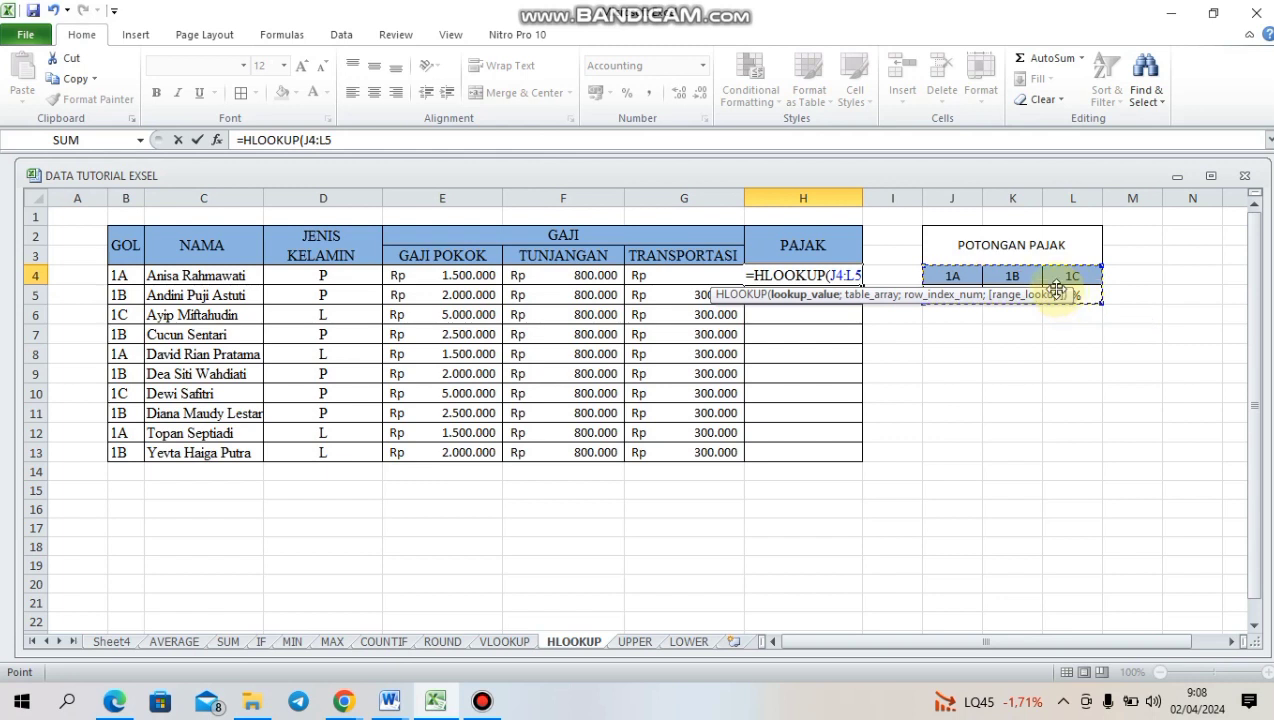
{"action": "key", "text": "F4"}
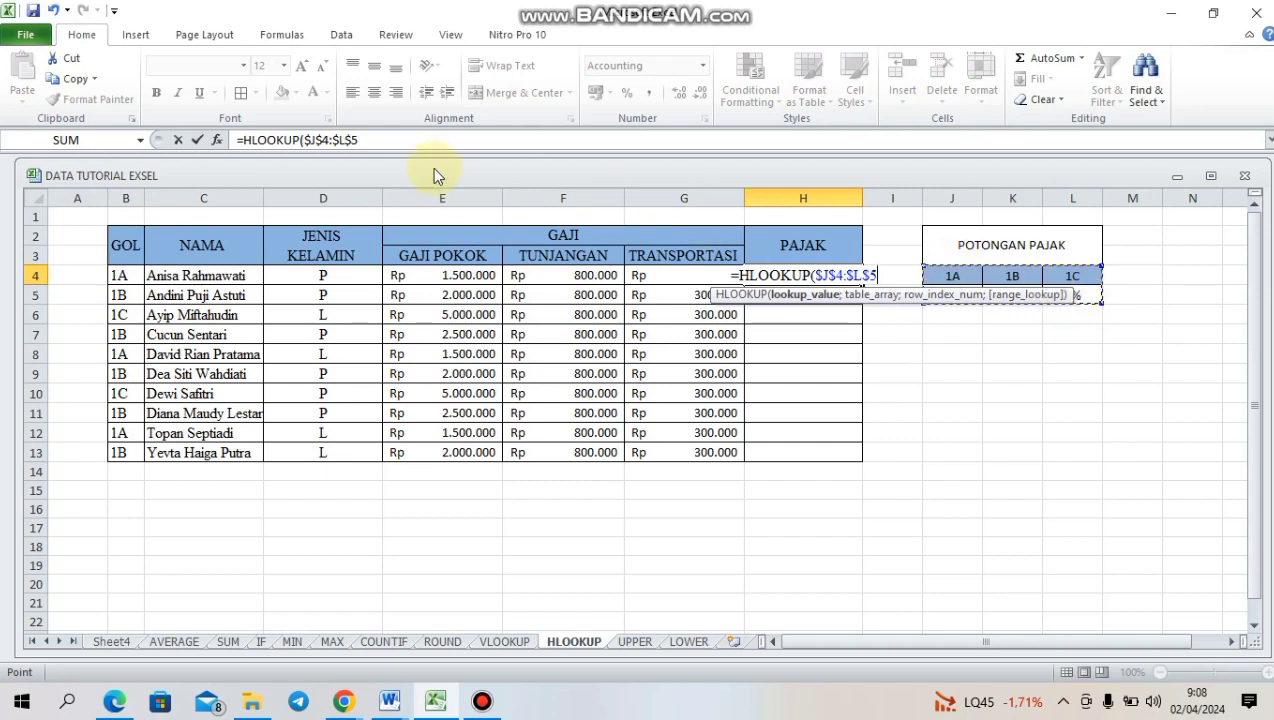
Insert B4 as the lookup value ahead of the table range in the H4 HLOOKUP formula.
{"action": "left_click", "coordinate": [304, 140]}
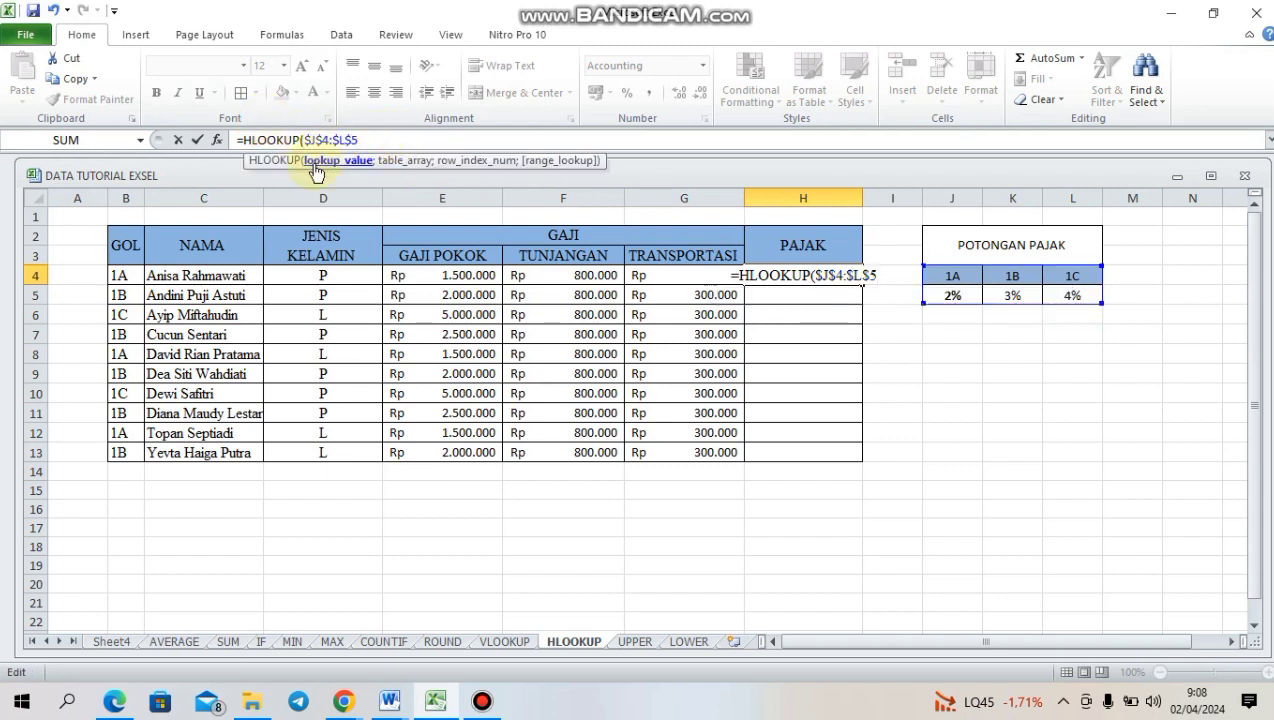
{"action": "left_click", "coordinate": [127, 278]}
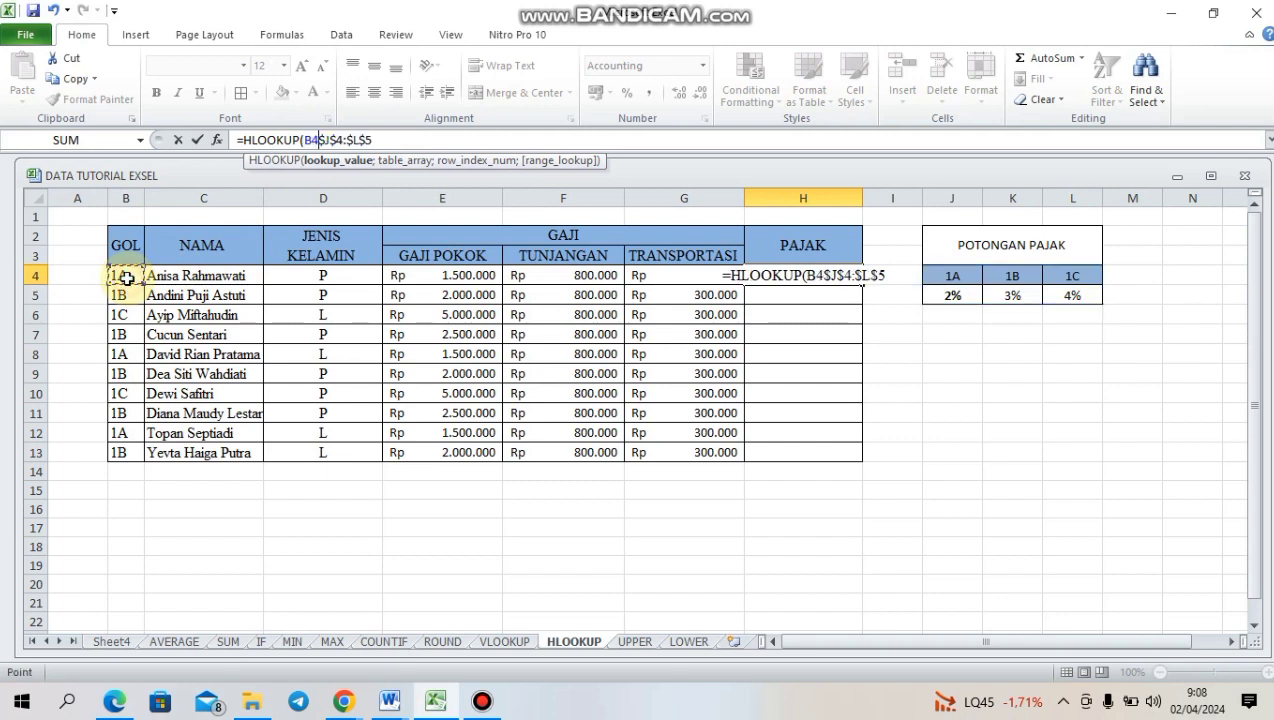
{"action": "type", "text": ";"}
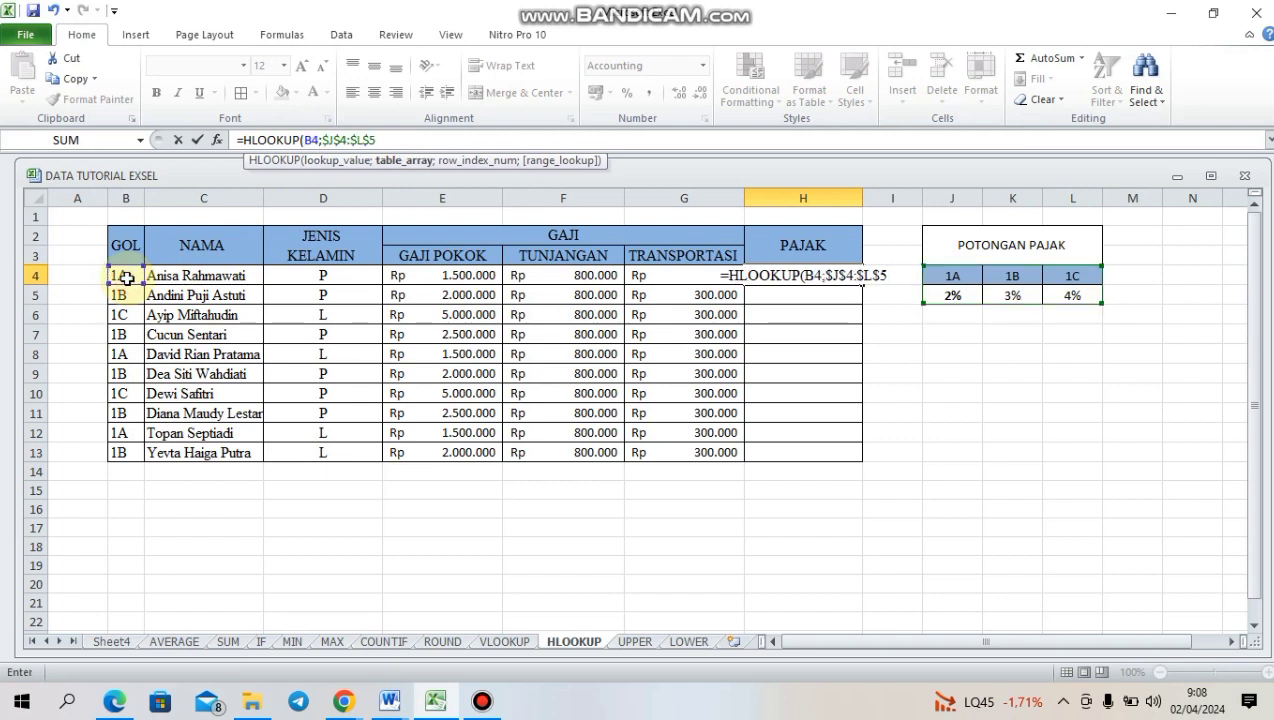
Complete the H4 formula with row index 2 and exact match as =HLOOKUP(B4;$J$4:$L$5;2;FALSE).
{"action": "left_click", "coordinate": [897, 278]}
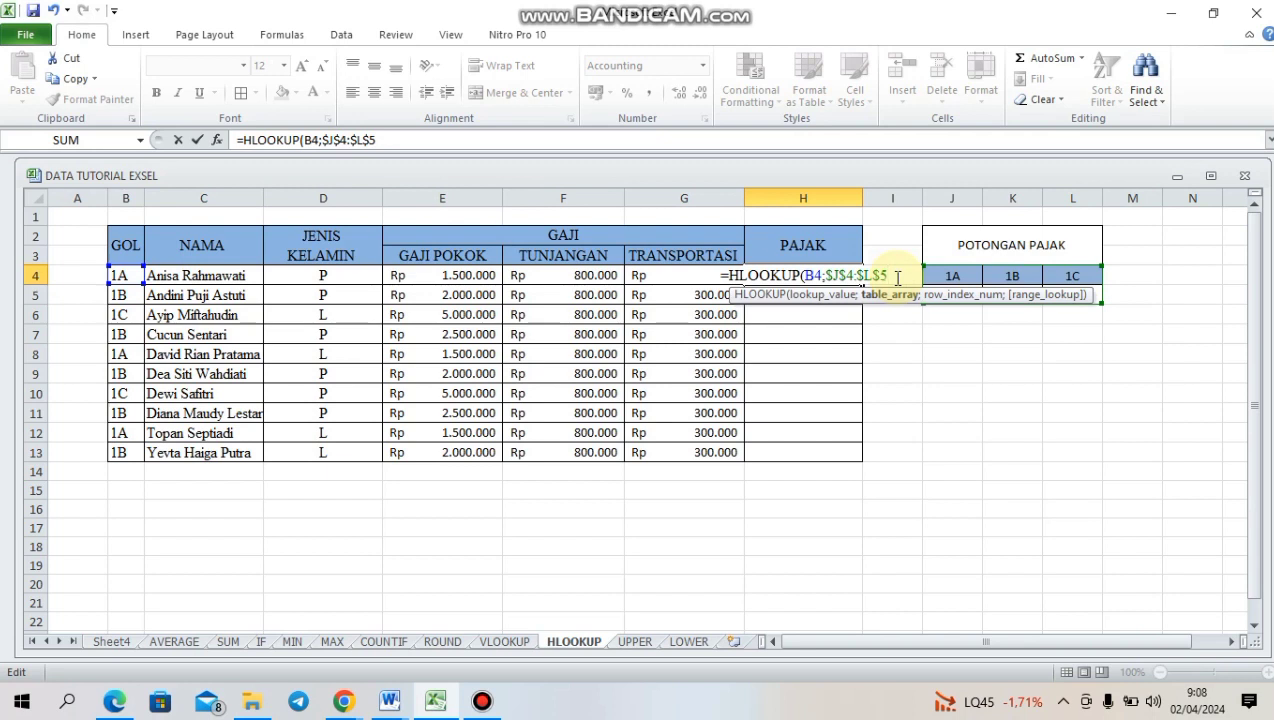
{"action": "type", "text": ";"}
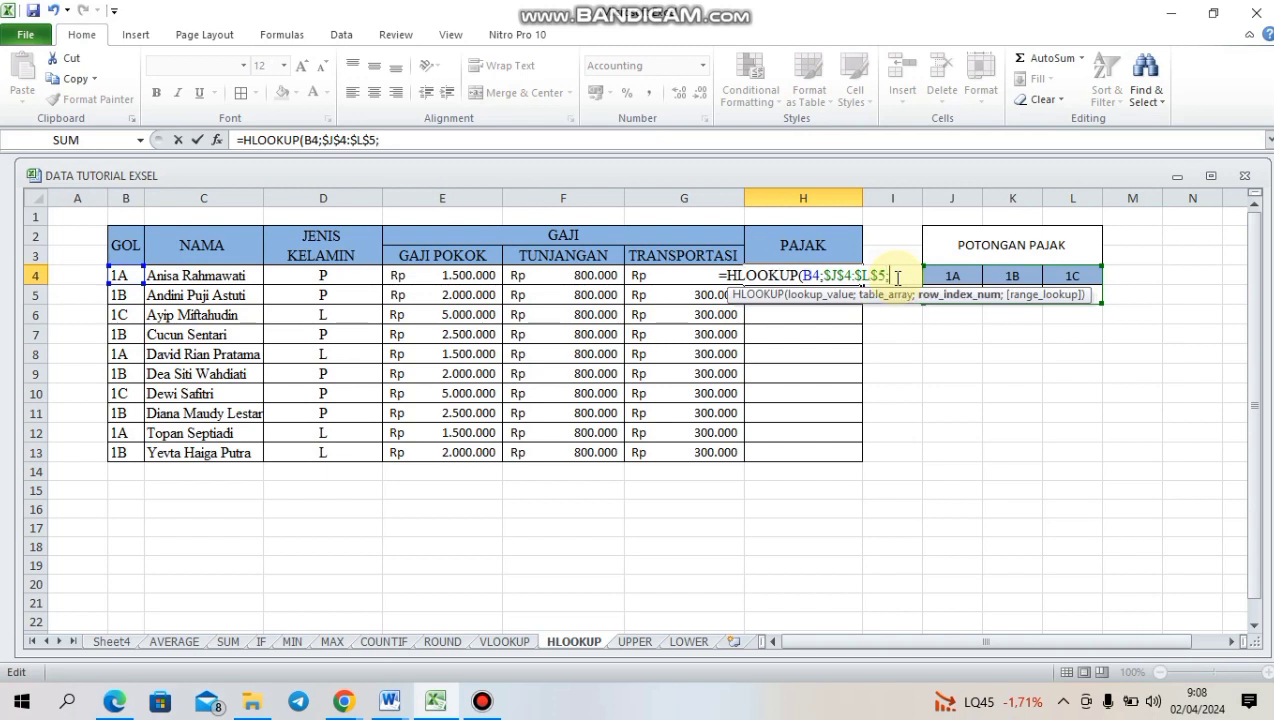
{"action": "left_click", "coordinate": [897, 278]}
{"action": "type", "text": "2;"}
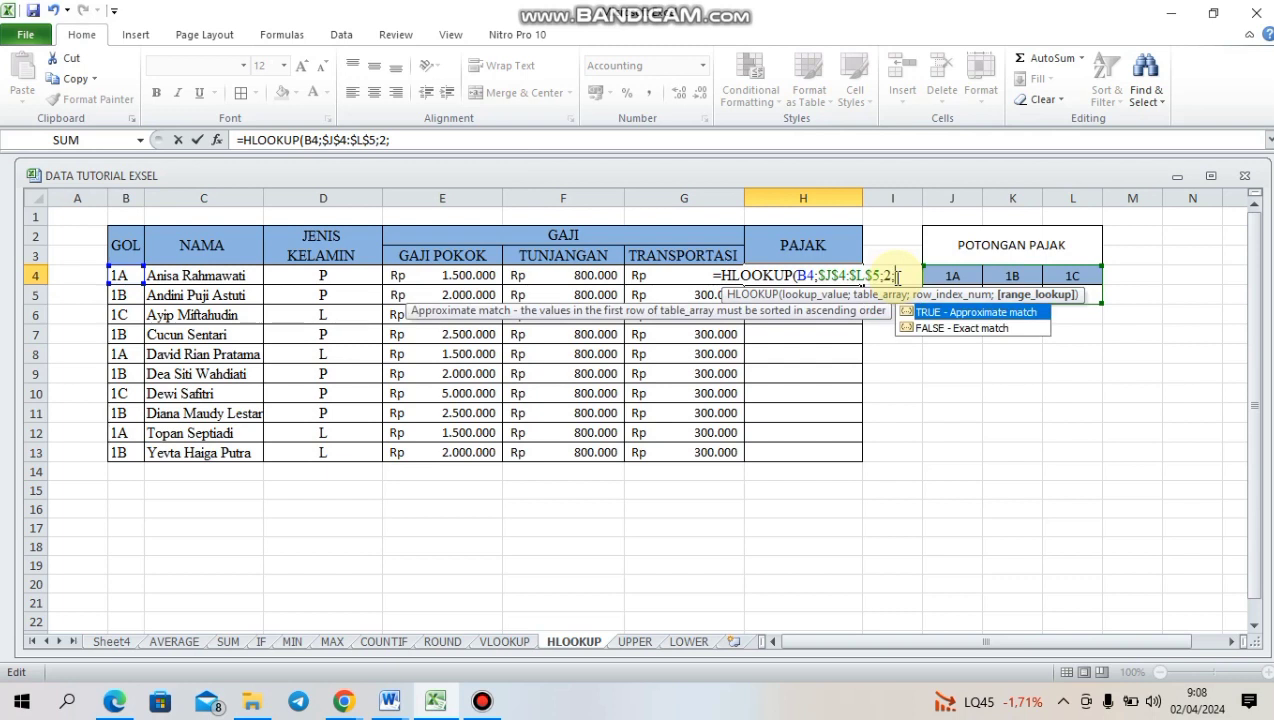
{"action": "type", "text": "FALS"}
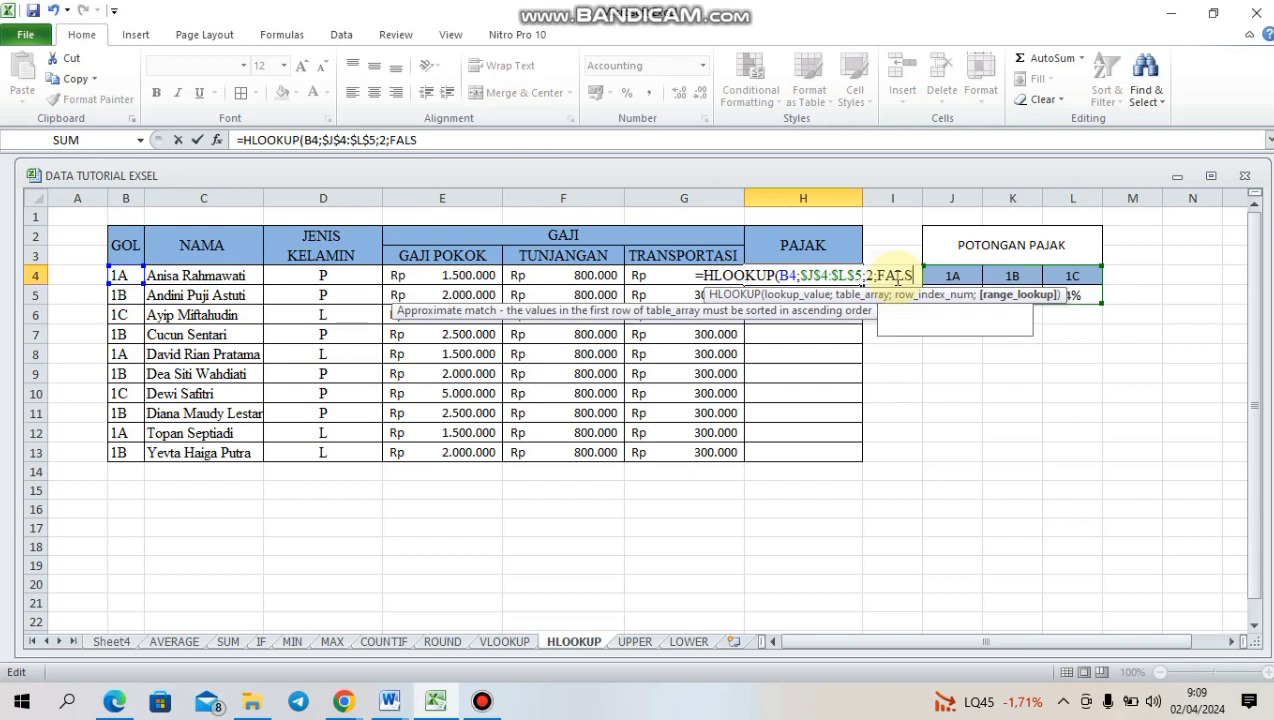
{"action": "type", "text": "E)"}
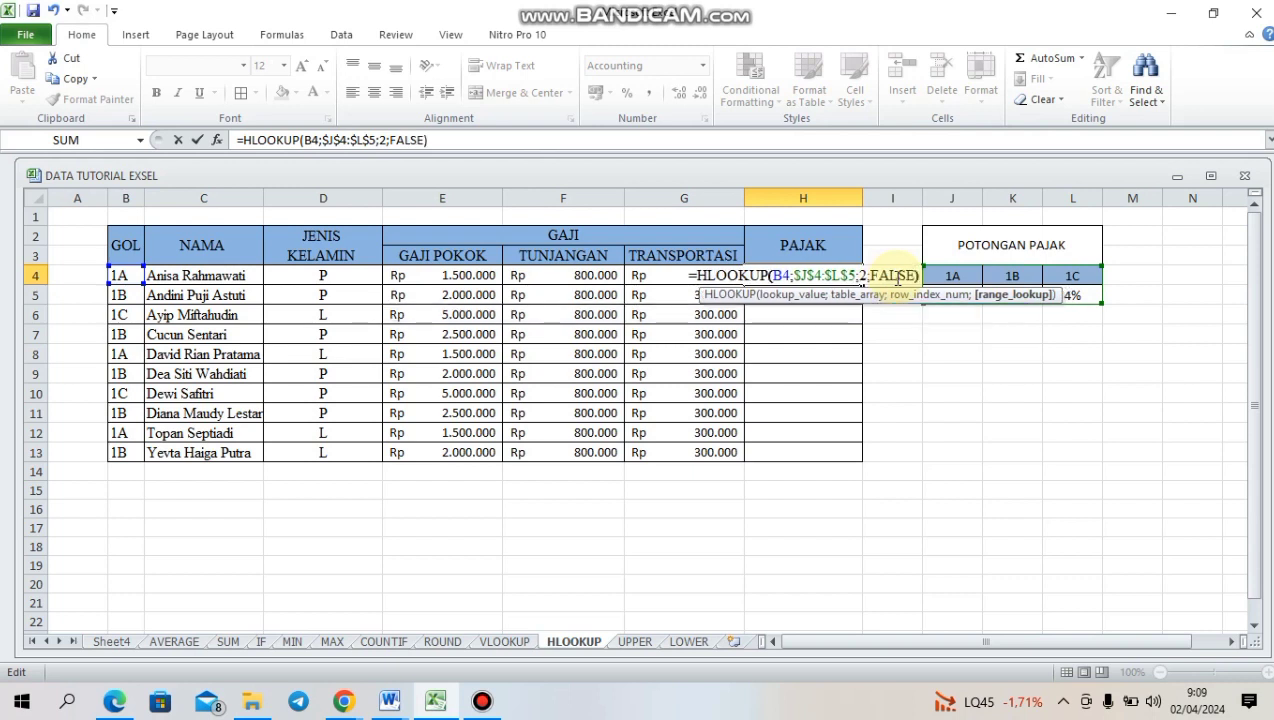
{"action": "key", "text": "Return"}
Extend the H4 HLOOKUP formula to multiply its result by the base salary in E4.
{"action": "left_click", "coordinate": [818, 268]}
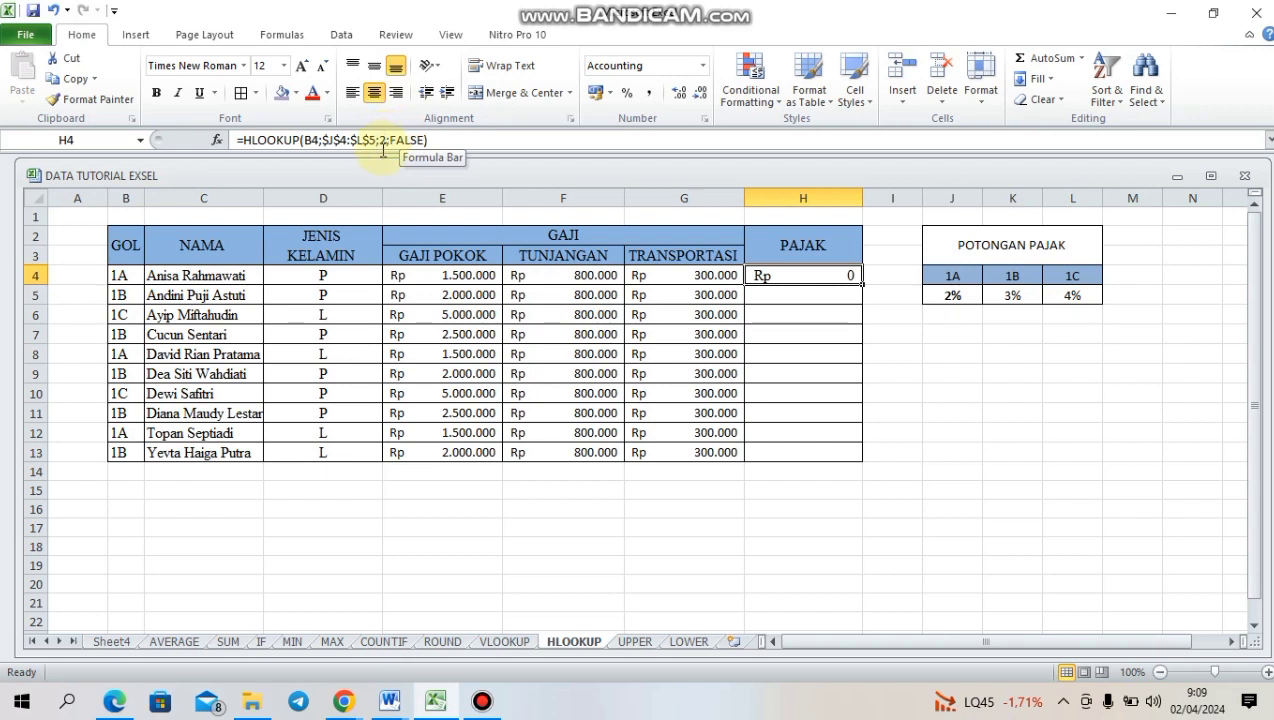
{"action": "left_click", "coordinate": [435, 140]}
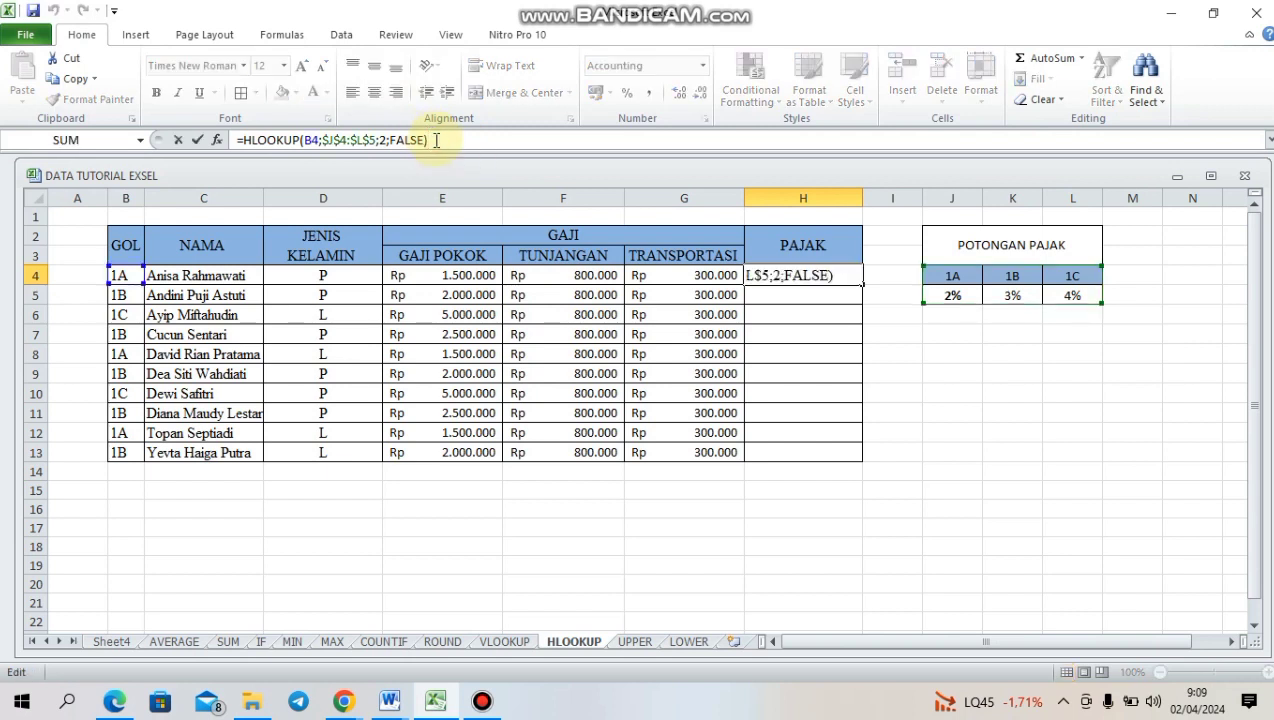
{"action": "type", "text": "*"}
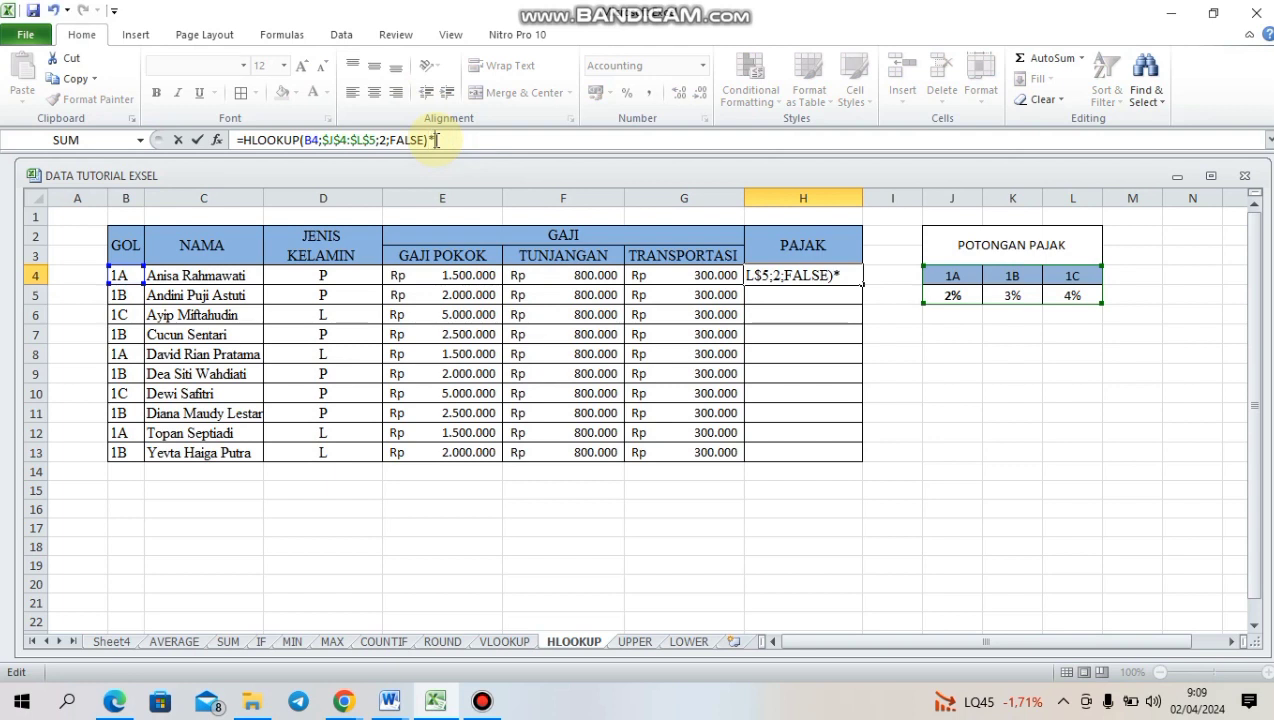
{"action": "left_click", "coordinate": [470, 278]}
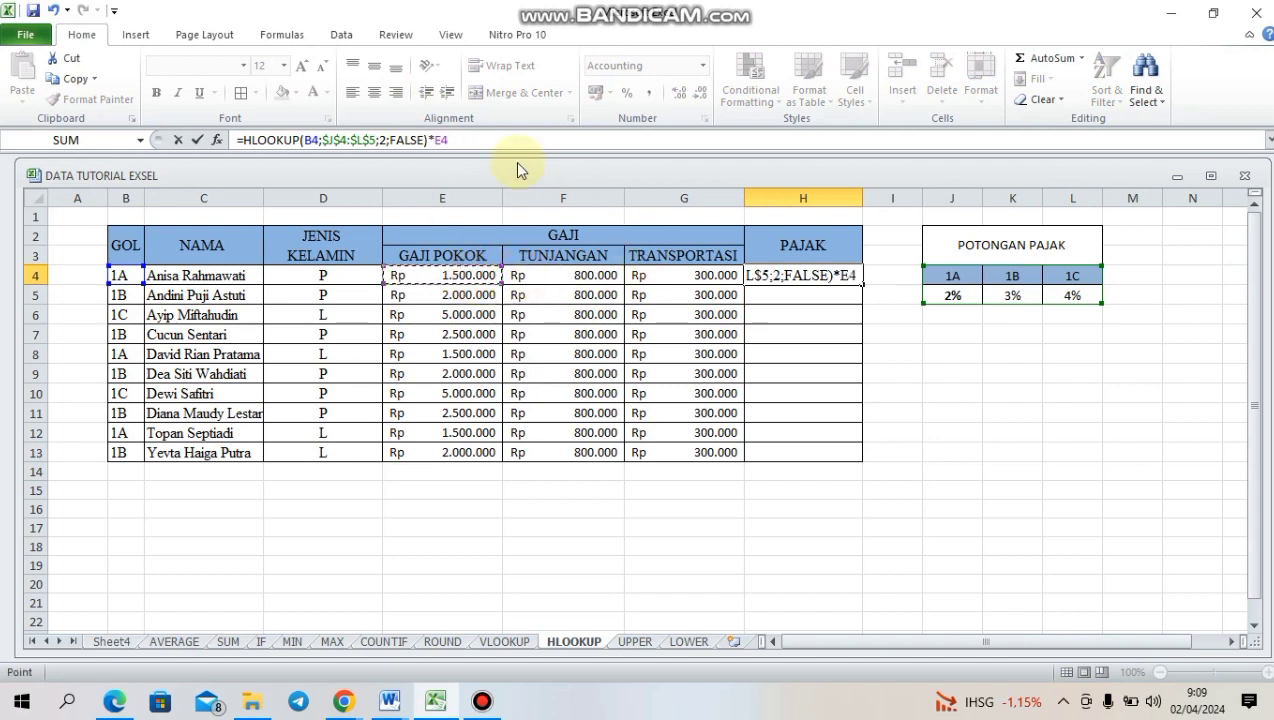
{"action": "key", "text": "Return"}
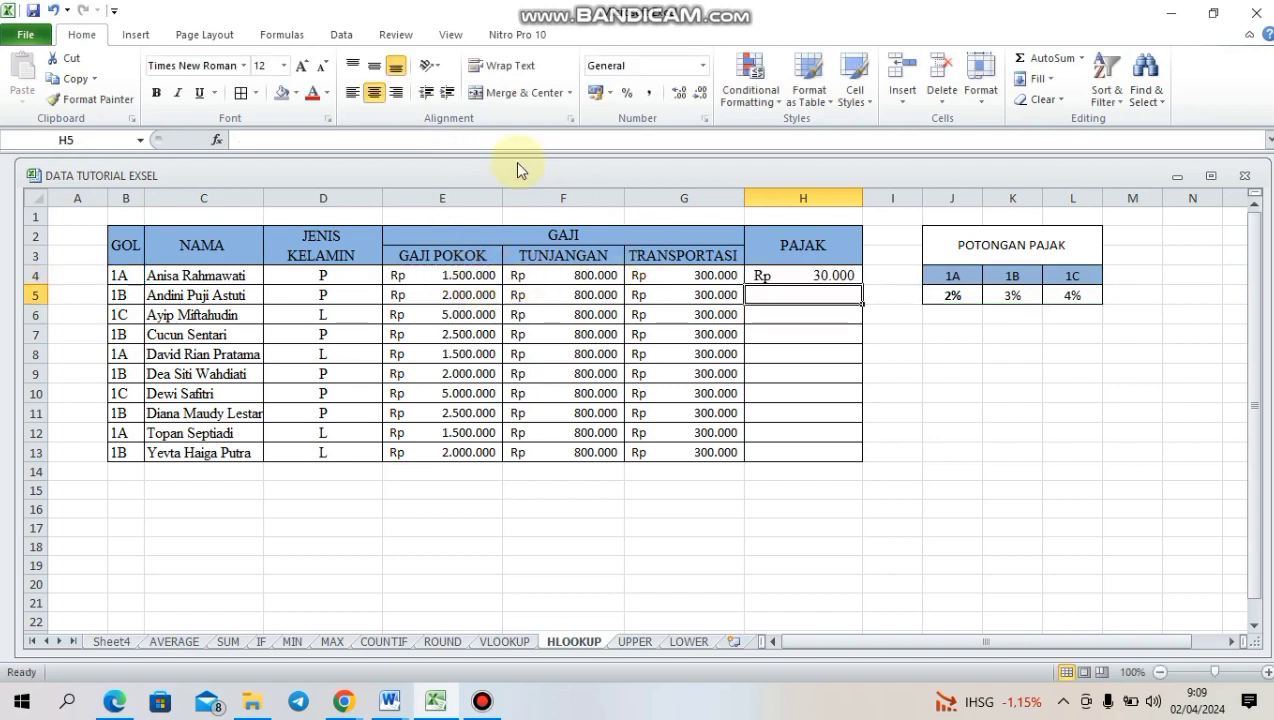
Fill the Pajak formula from H4 down to H13.
{"action": "left_click", "coordinate": [800, 276]}
{"action": "left_click_drag", "start_coordinate": [861, 285], "coordinate": [819, 450]}
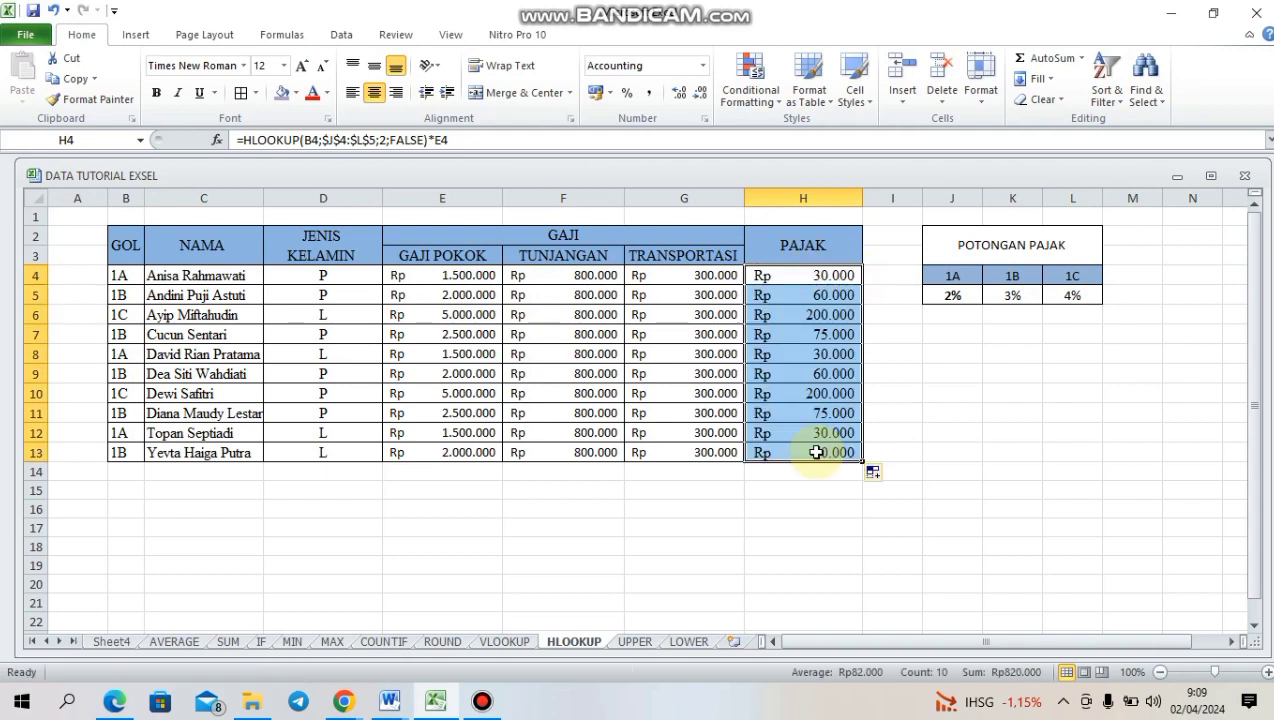
{"action": "left_click", "coordinate": [985, 417]}
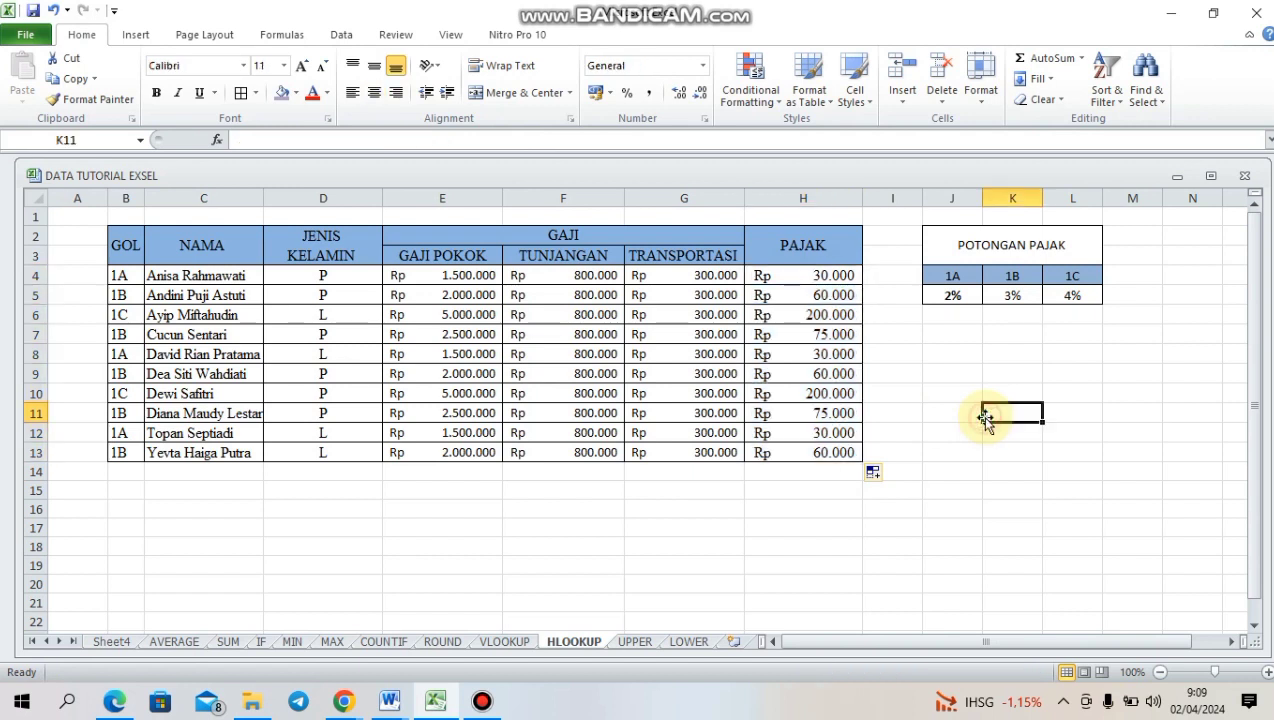
On the UPPER sheet, convert the B3 sentence to all capitals by entering =UPPER(B3) in the merged blue cell B7.
{"action": "left_click", "coordinate": [634, 642]}
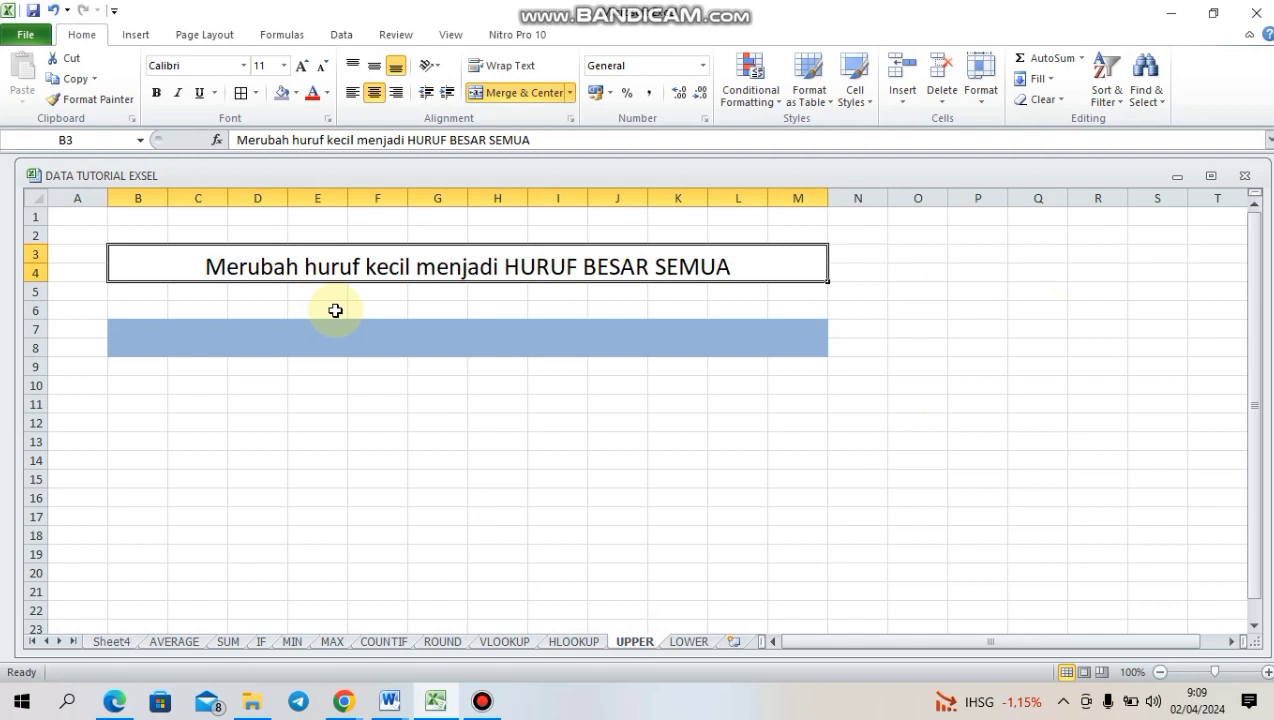
{"action": "left_click", "coordinate": [310, 343]}
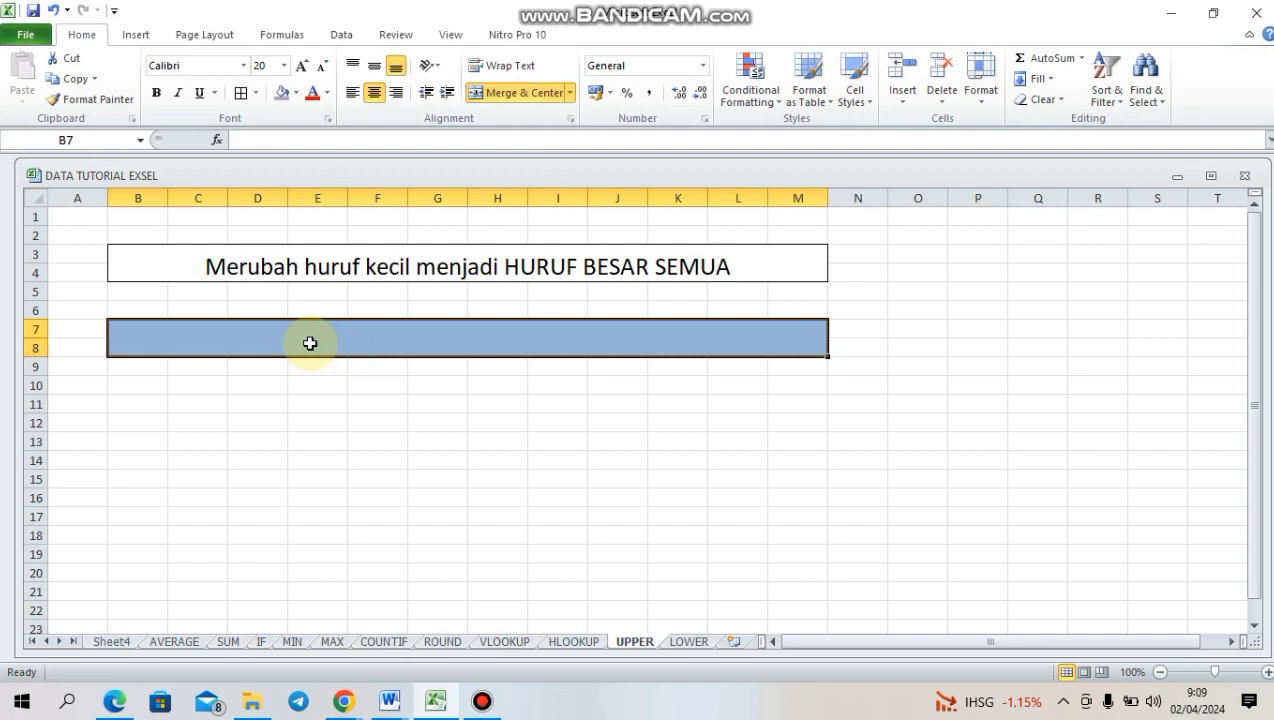
{"action": "type", "text": "="}
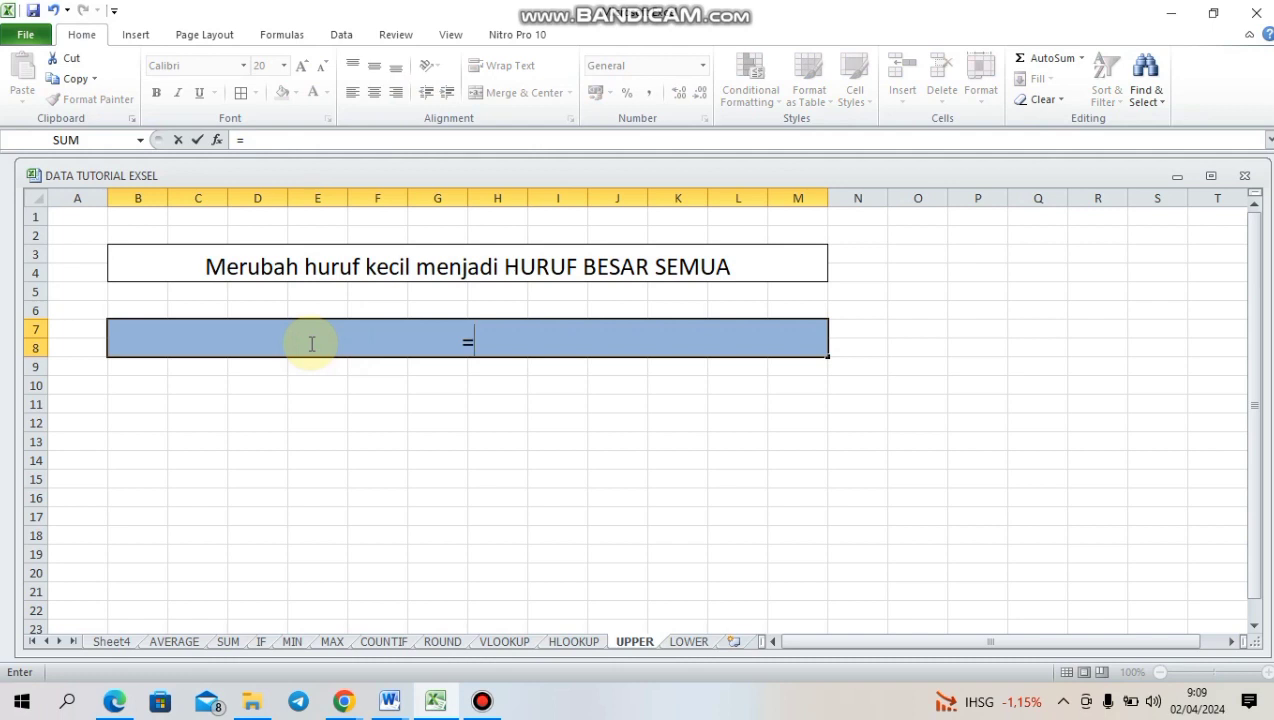
{"action": "type", "text": "H"}
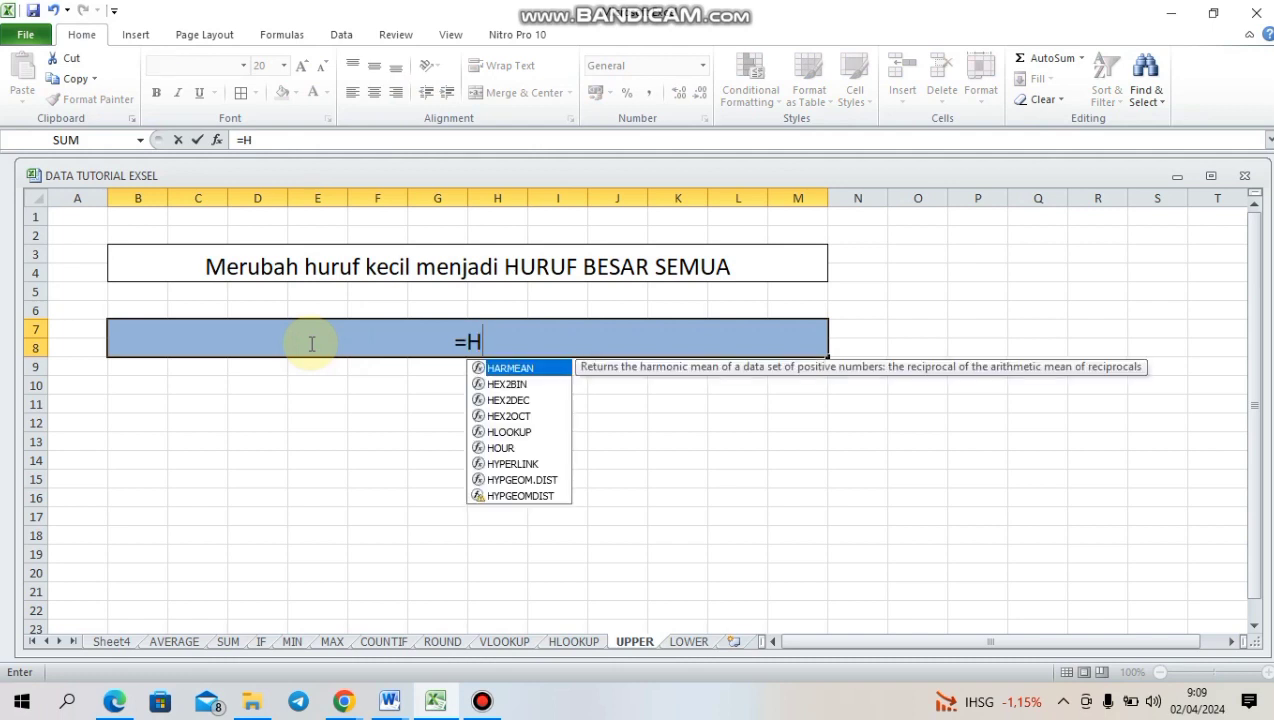
{"action": "key", "text": "BackSpace"}
{"action": "type", "text": "UP"}
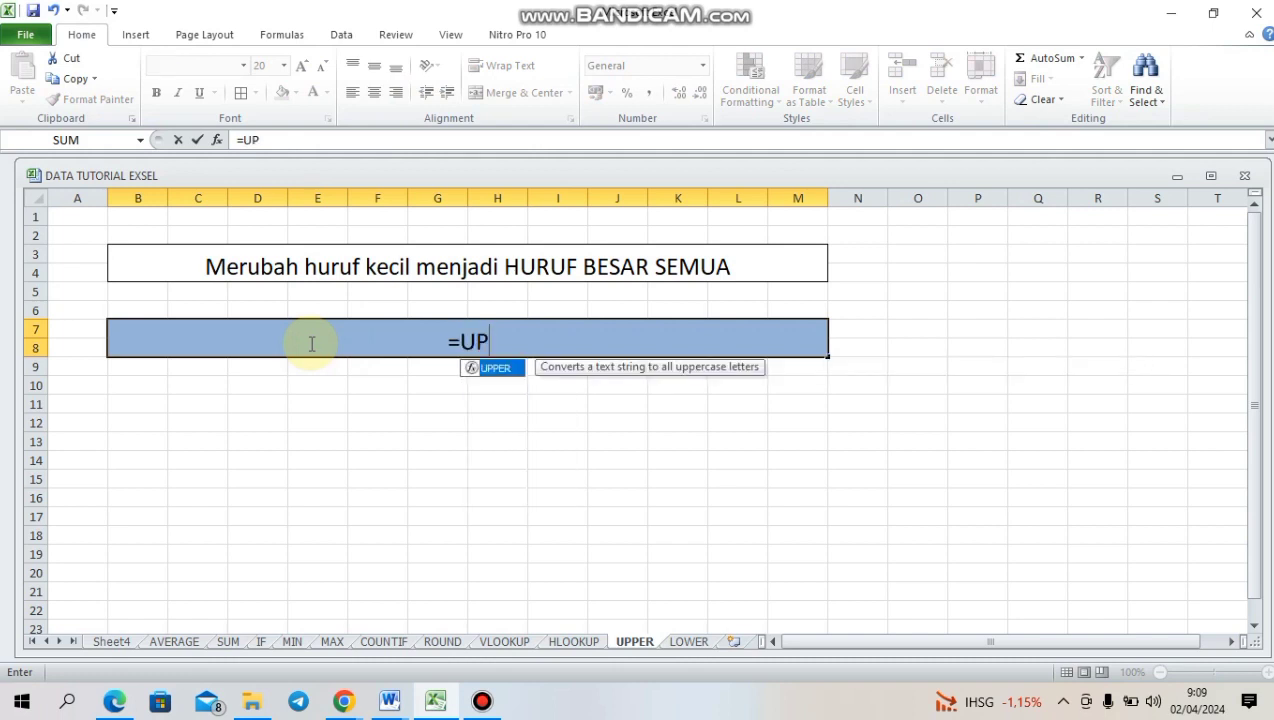
{"action": "type", "text": "PER9"}
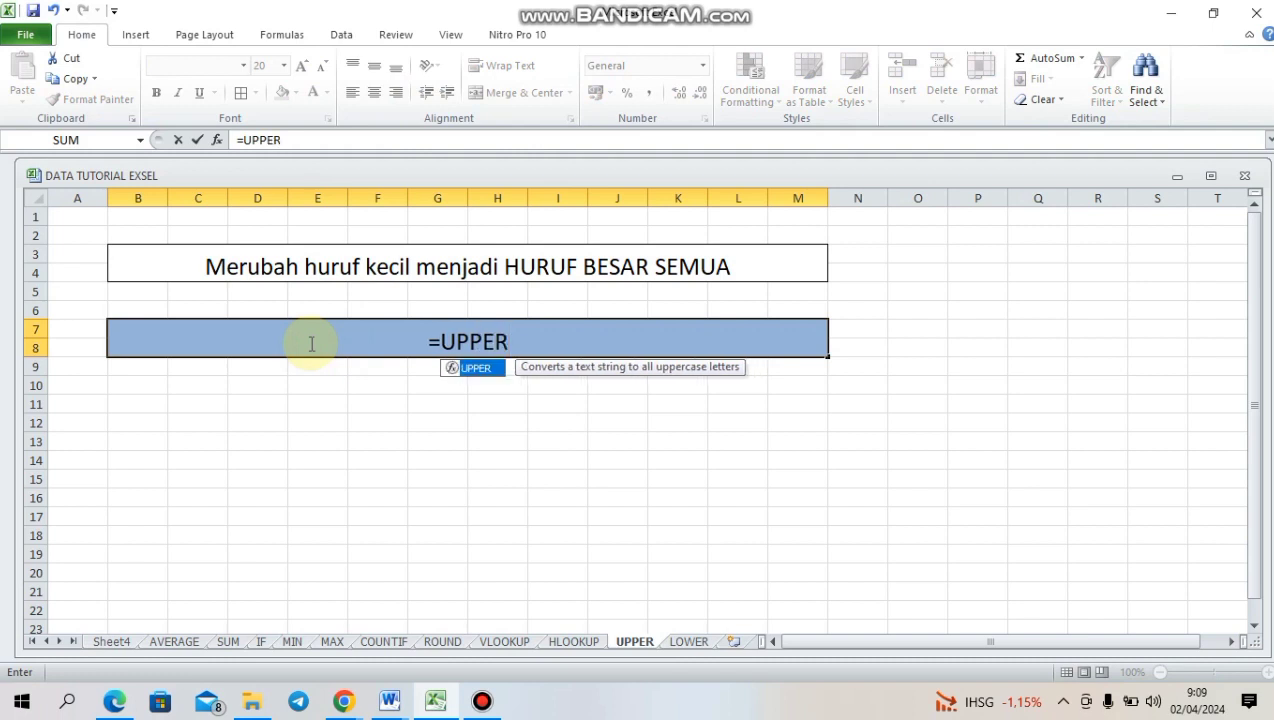
{"action": "key", "text": "BackSpace"}
{"action": "type", "text": "("}
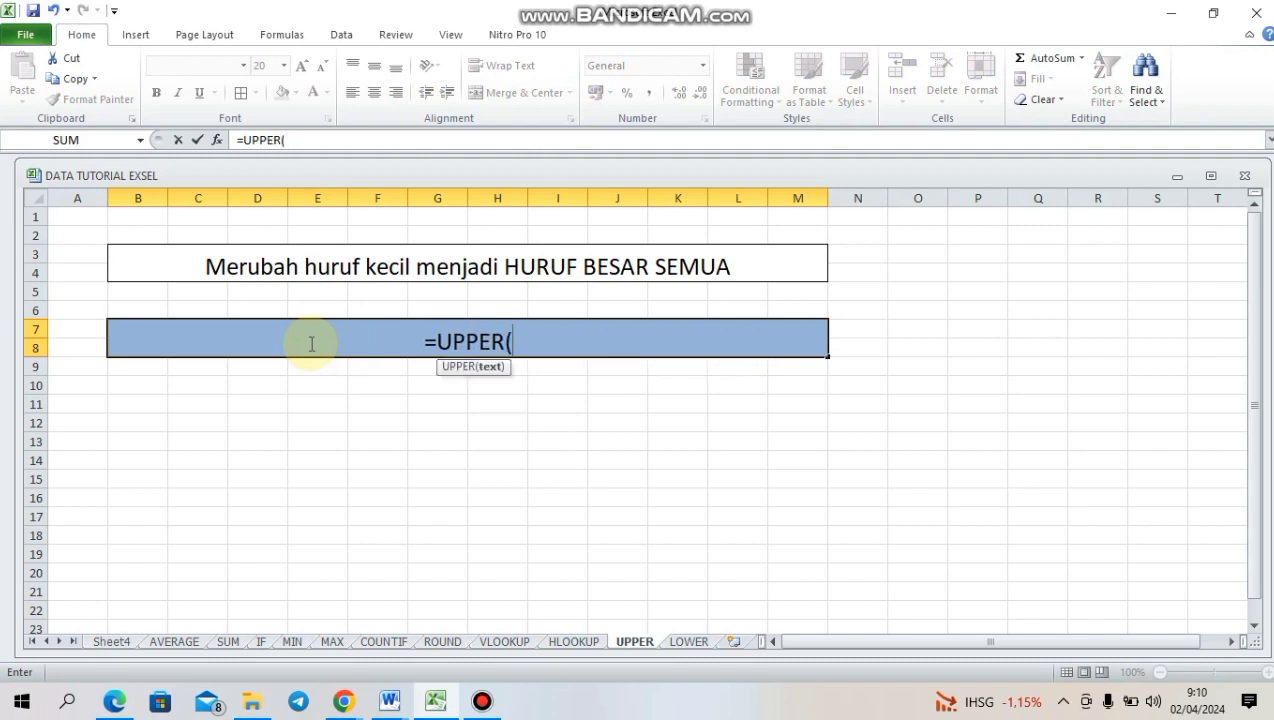
{"action": "left_click", "coordinate": [456, 279]}
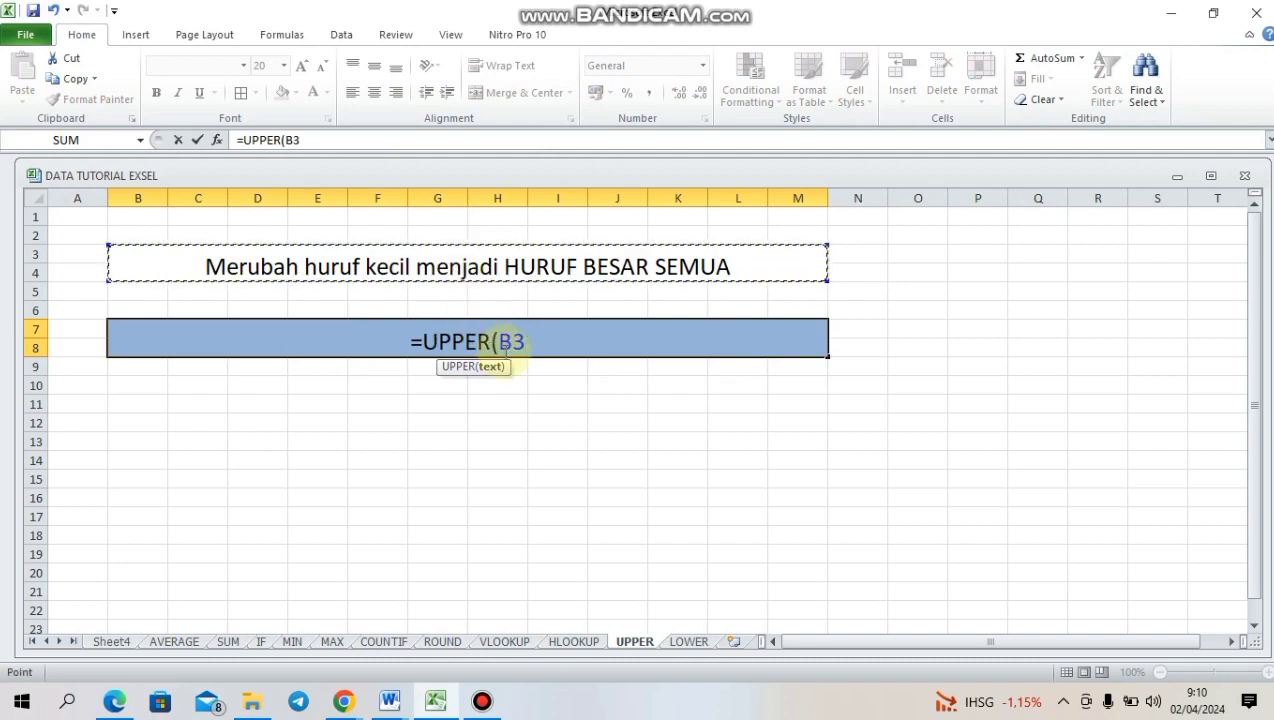
{"action": "type", "text": ")"}
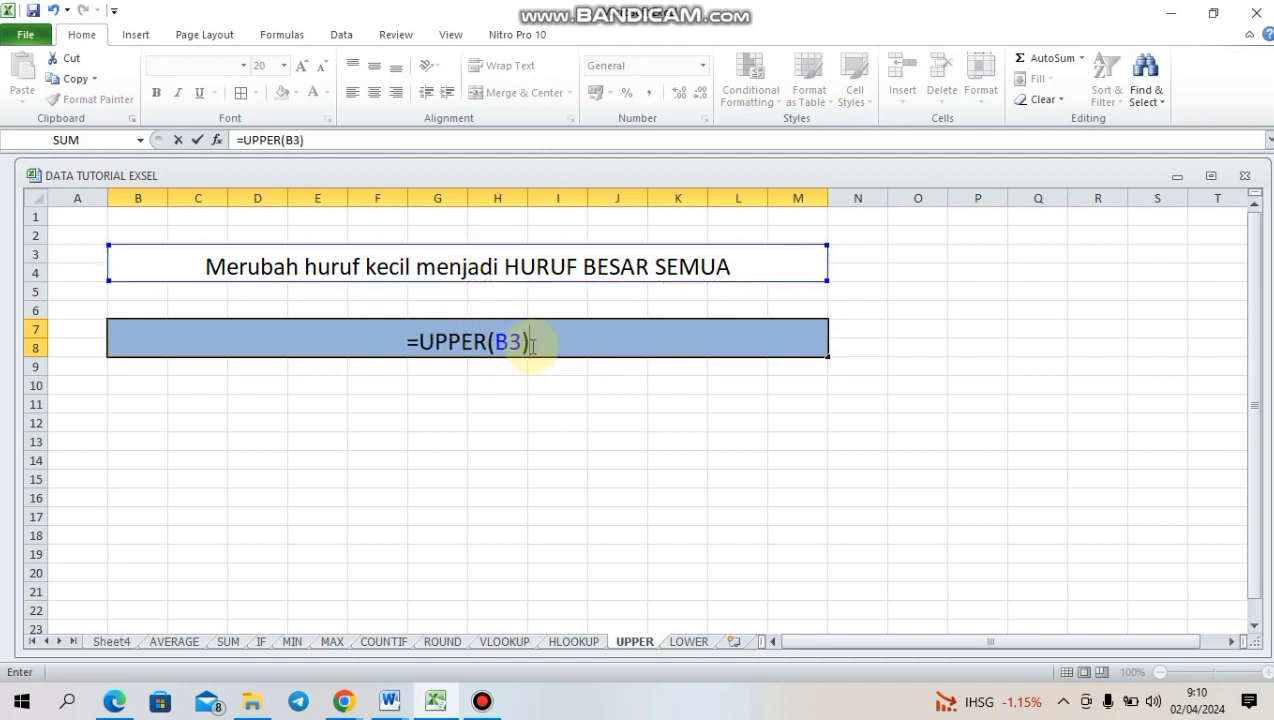
{"action": "key", "text": "Return"}
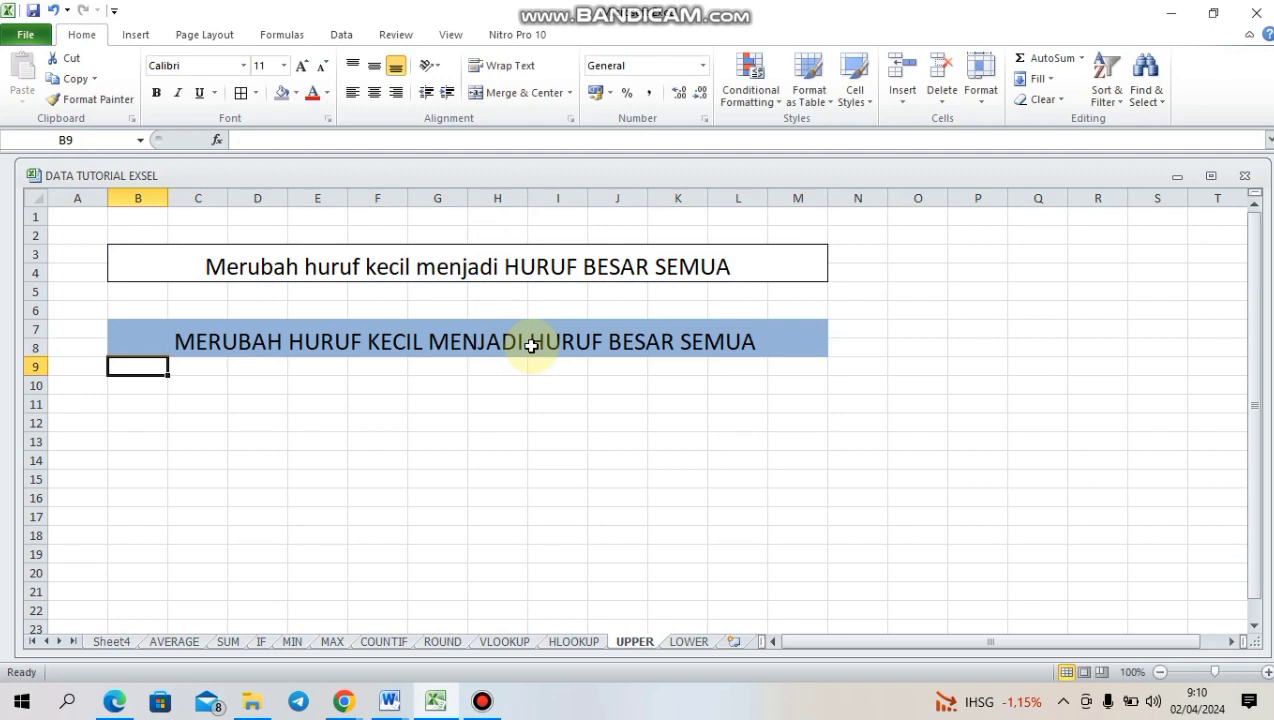
On the LOWER sheet, convert the B3 sentence to all lowercase by entering =LOWER(B3) in the merged blue cell B7.
{"action": "left_click", "coordinate": [700, 645]}
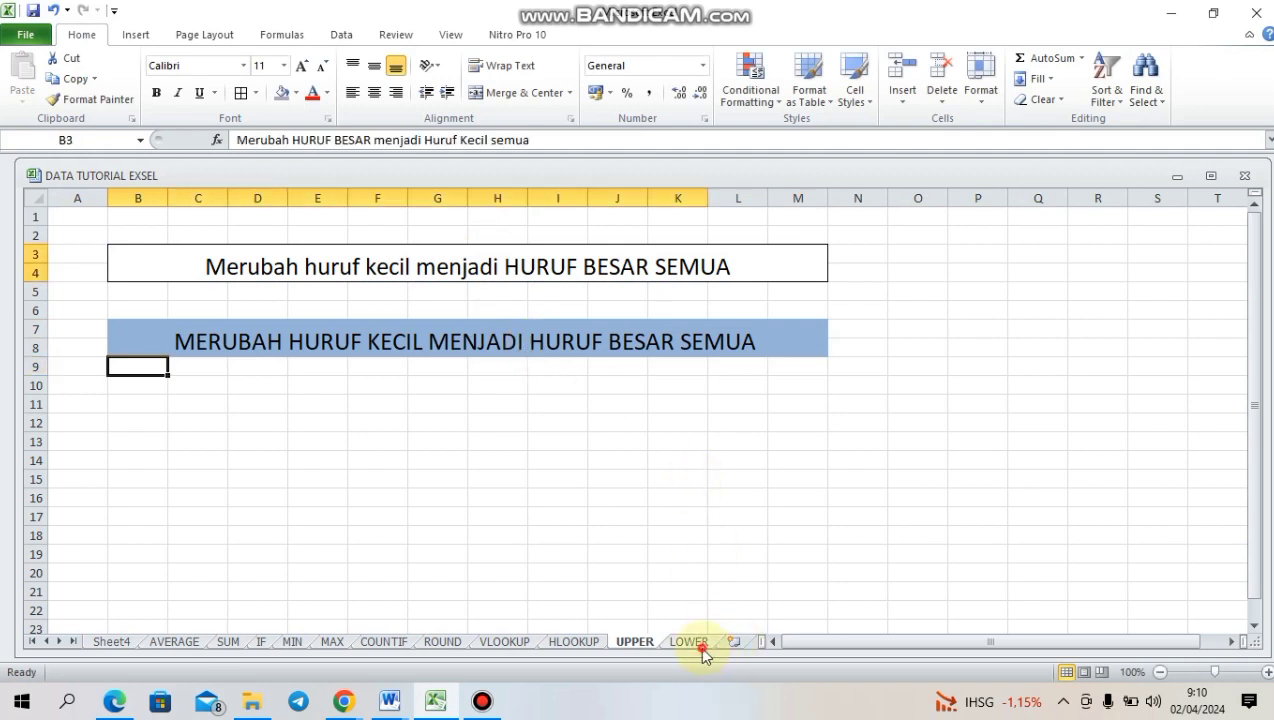
{"action": "left_click", "coordinate": [342, 339]}
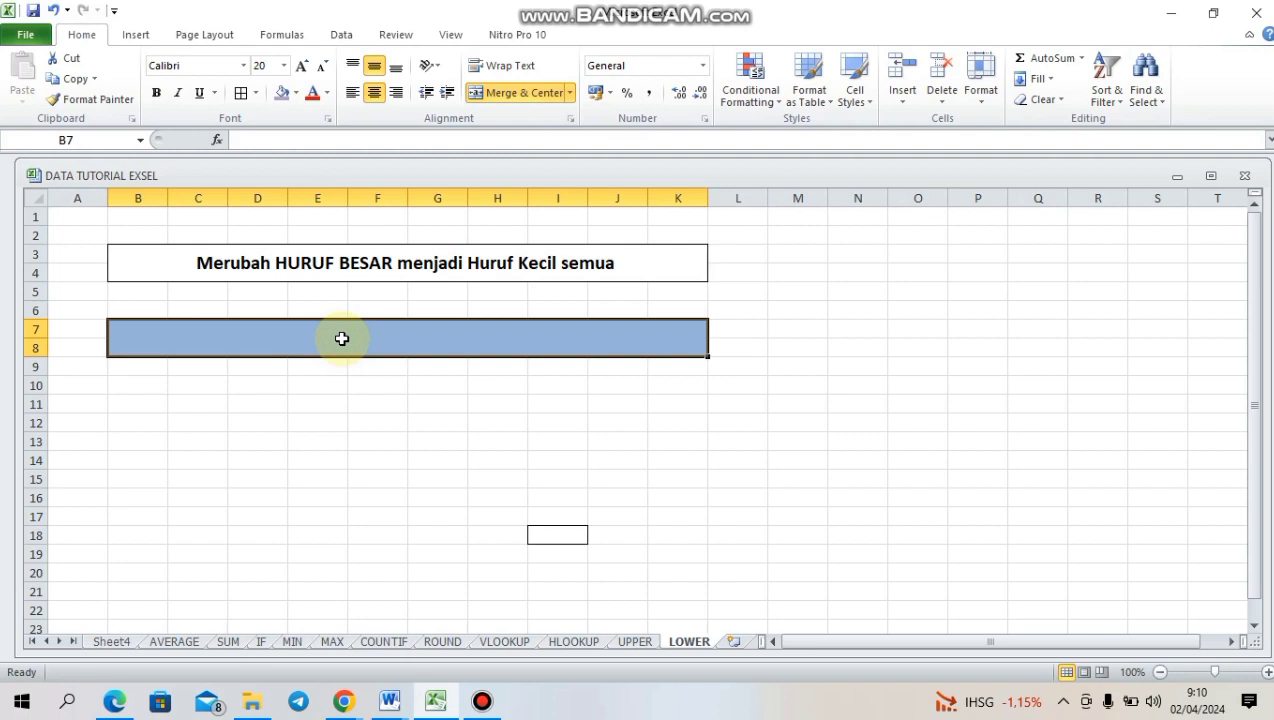
{"action": "type", "text": "="}
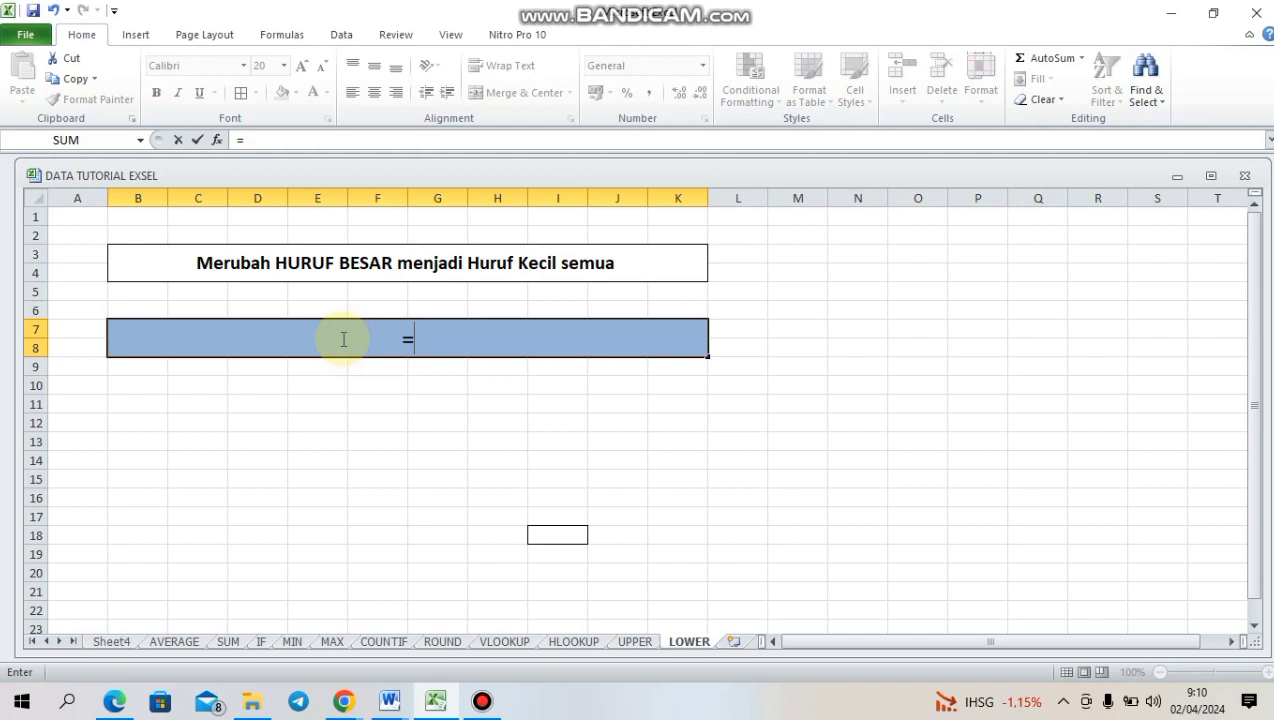
{"action": "type", "text": "LO"}
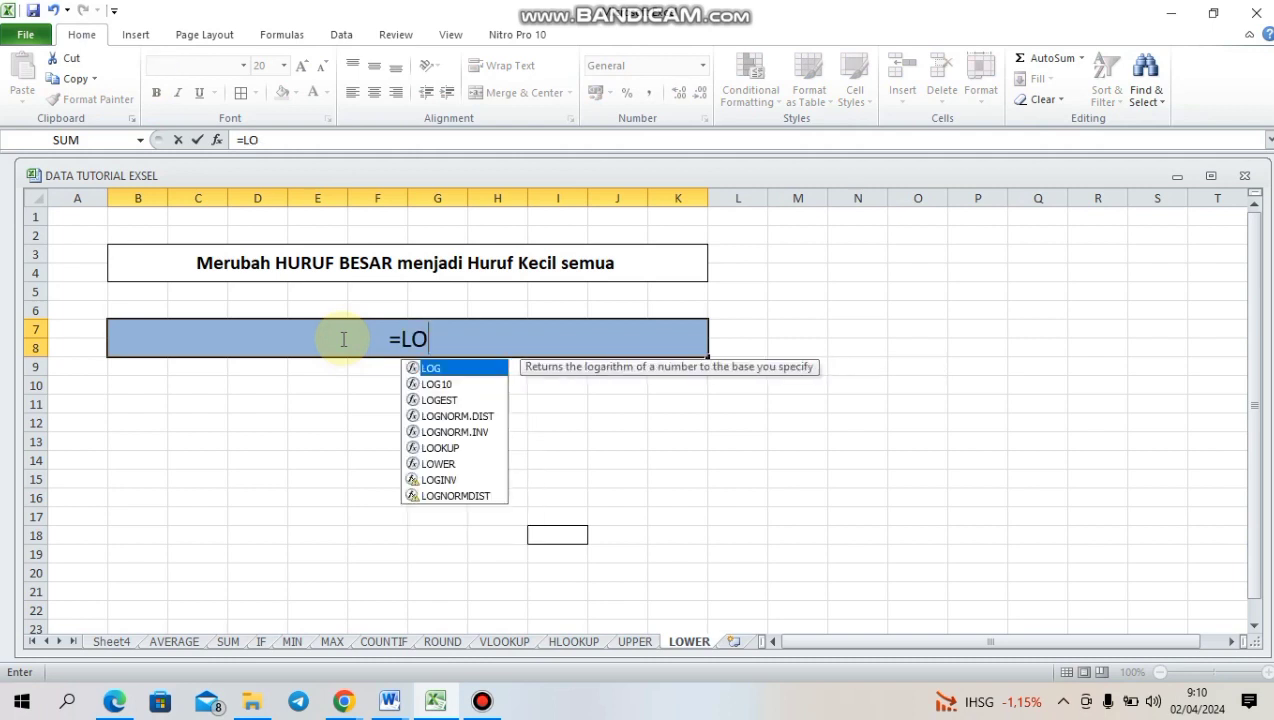
{"action": "type", "text": "WER("}
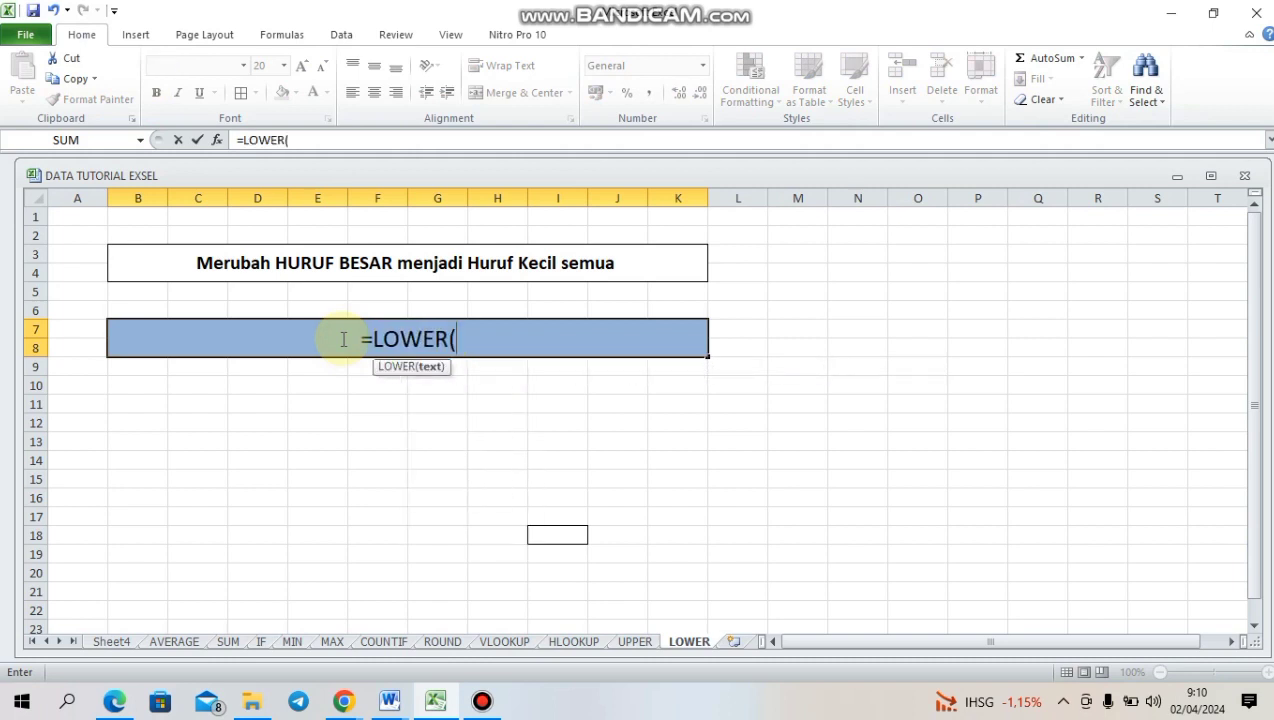
{"action": "left_click", "coordinate": [461, 270]}
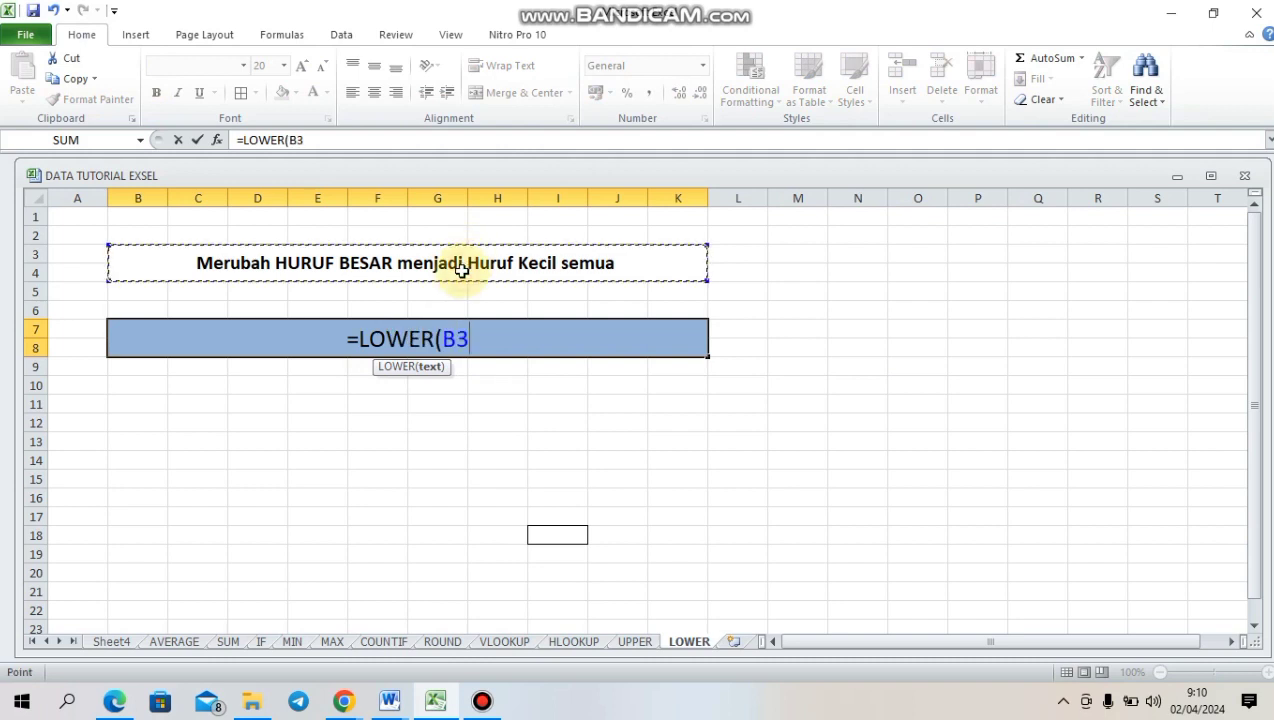
{"action": "type", "text": ")"}
{"action": "key", "text": "Return"}
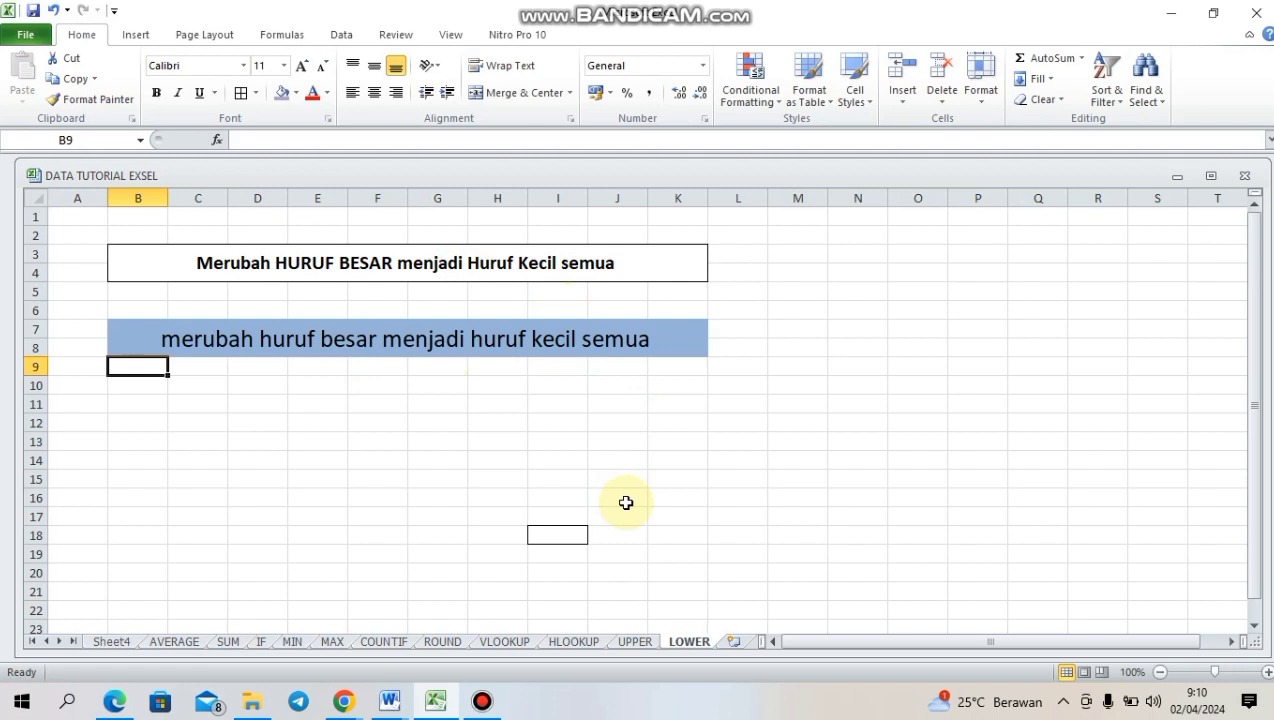
{"action": "left_click", "coordinate": [436, 476]}
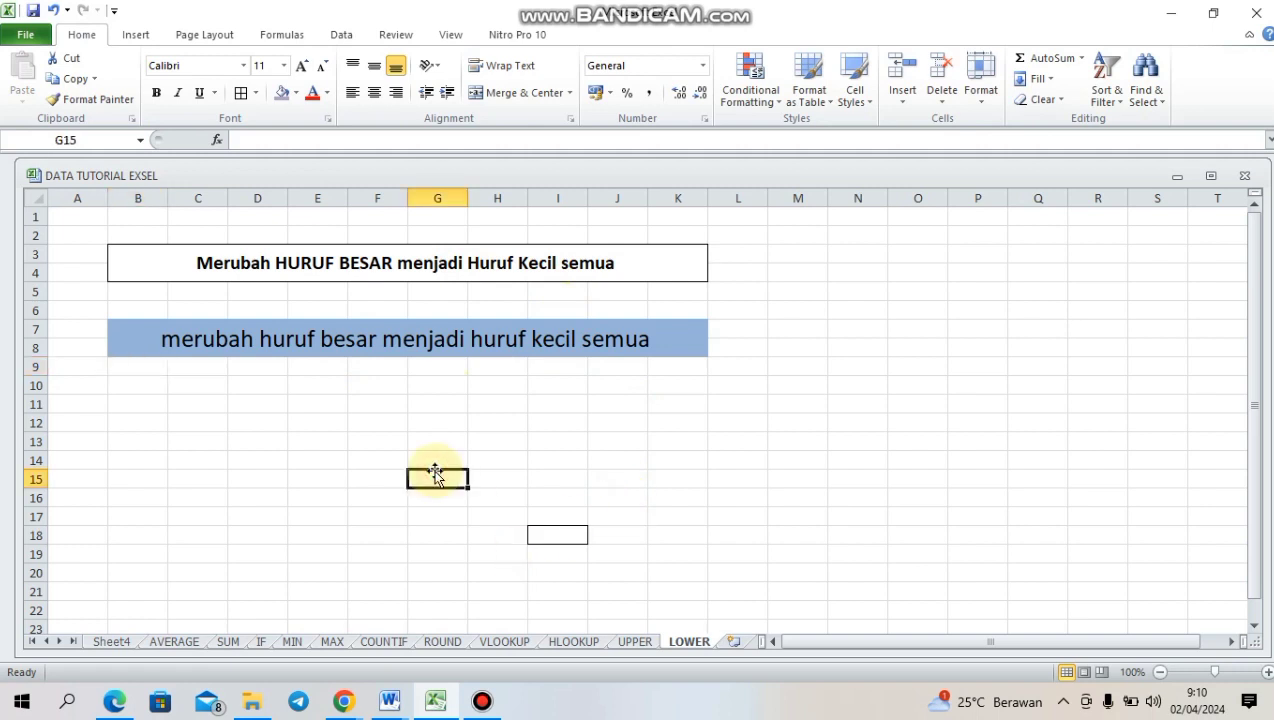